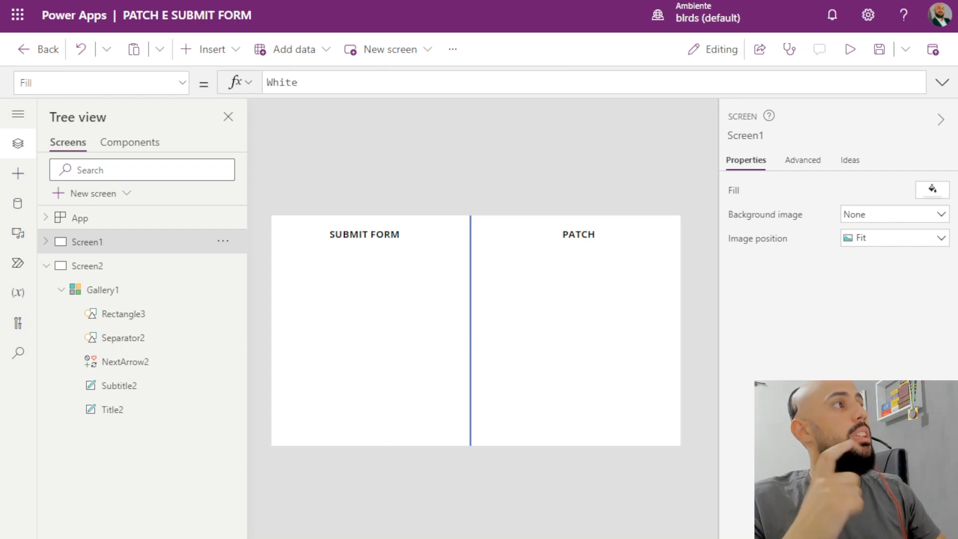
Review the columns of the CLIENTES SharePoint list and check its data connection in the Power Apps app
left_click(399, 1)
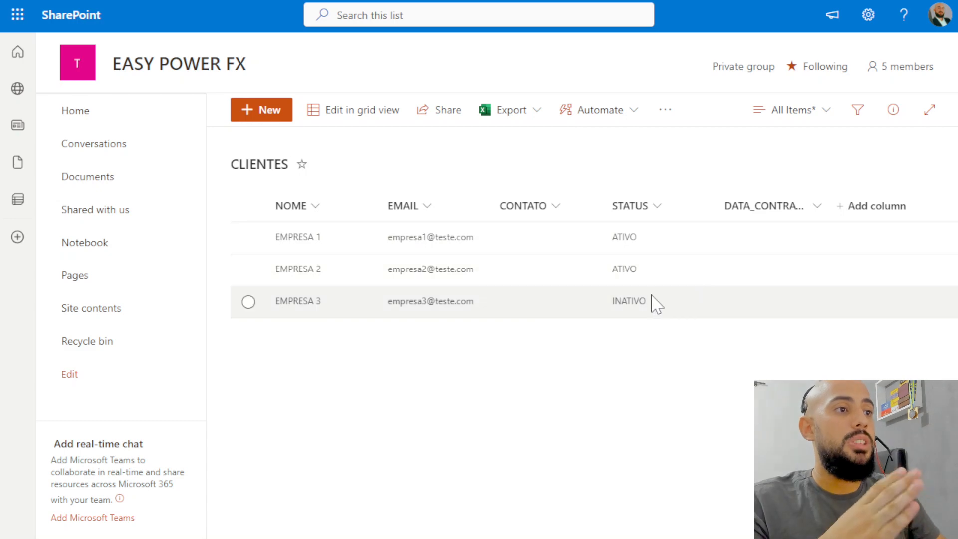
left_click_drag(826, 205, 851, 206)
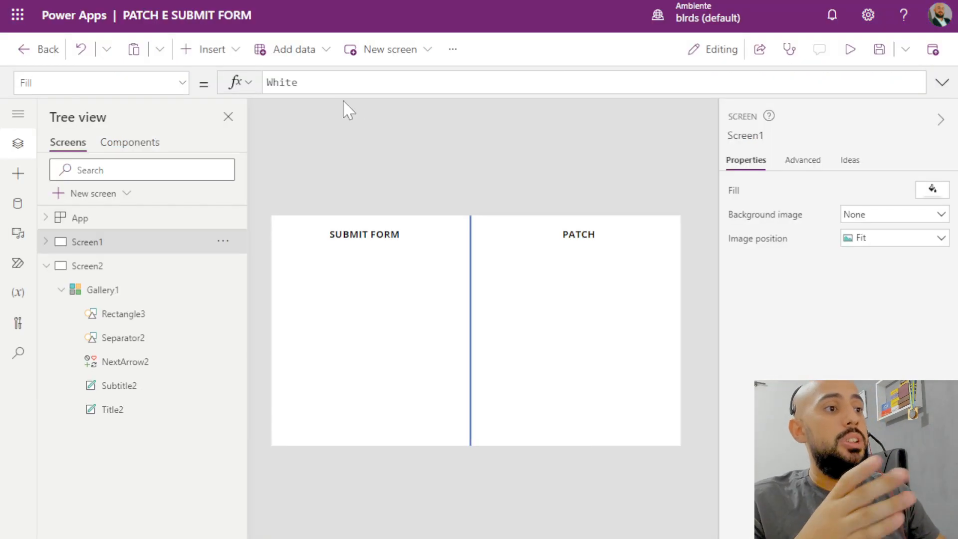
left_click(18, 203)
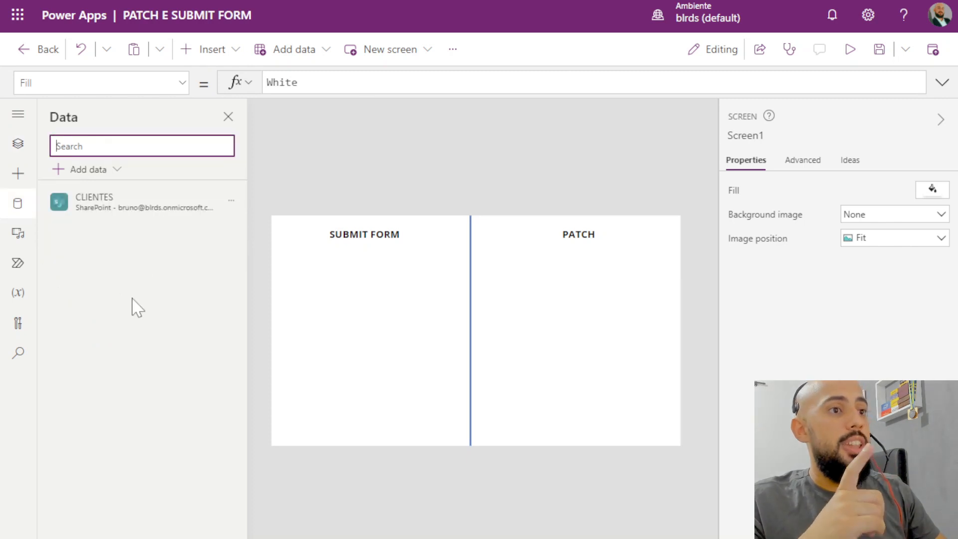
mouse_move(127, 215)
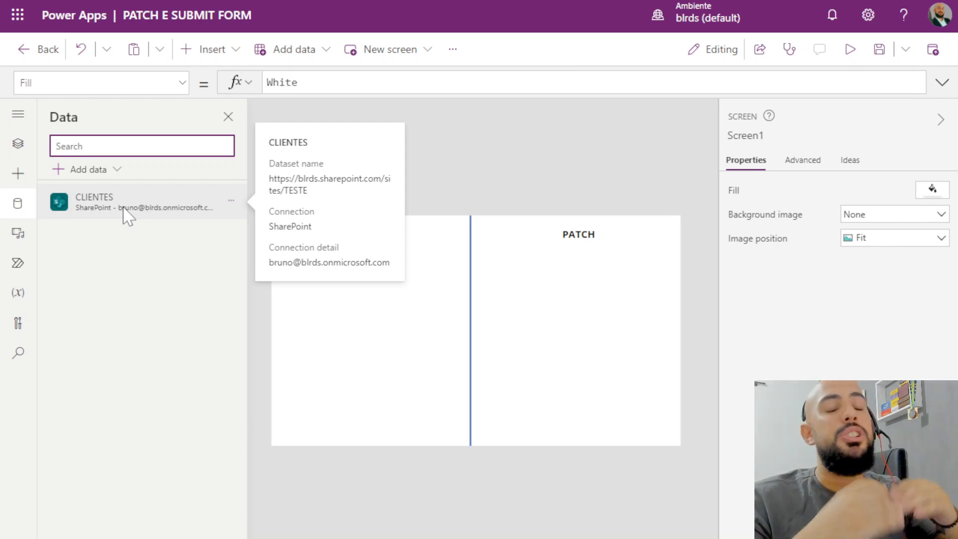
left_click(329, 168)
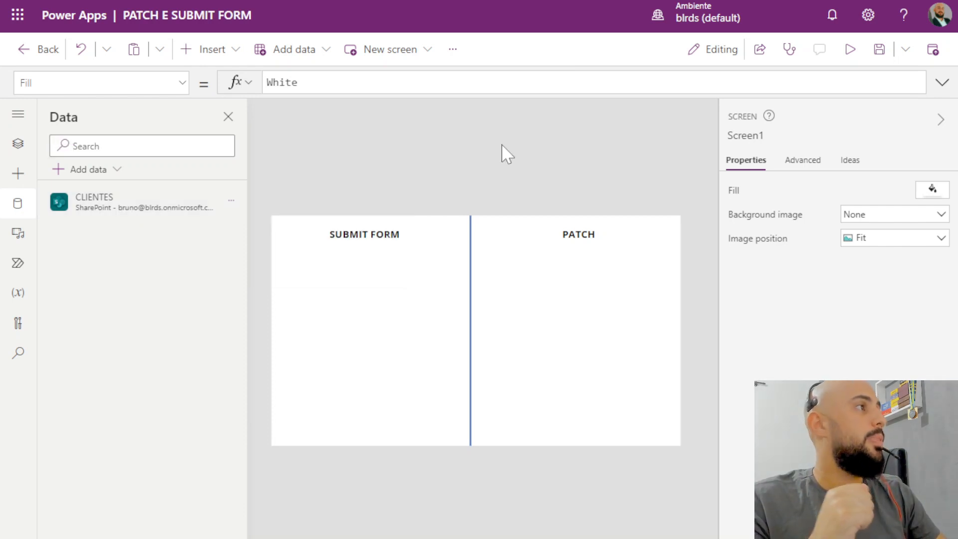
left_click(18, 144)
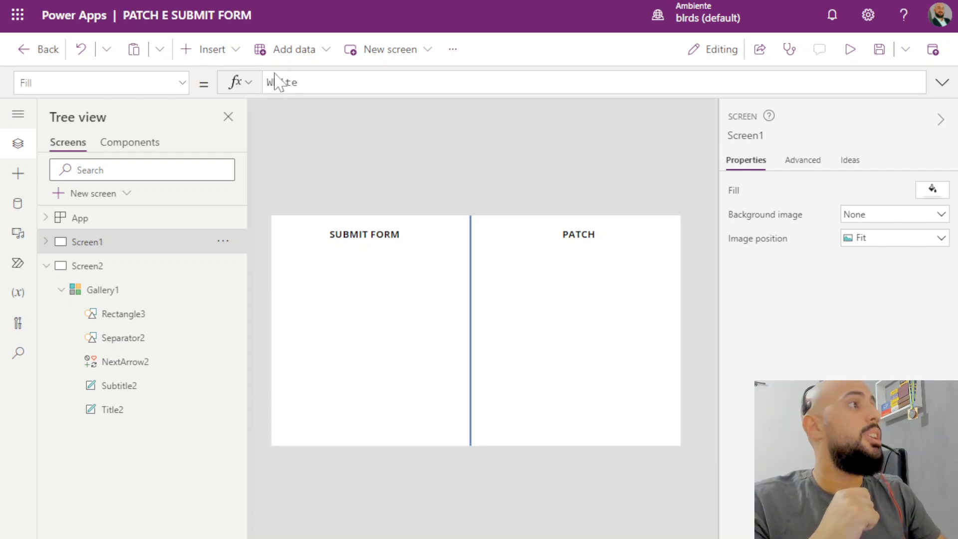
Insert an edit form beneath the SUBMIT FORM heading on Screen1 and connect it to the CLIENTES data source
left_click(231, 49)
left_click(238, 165)
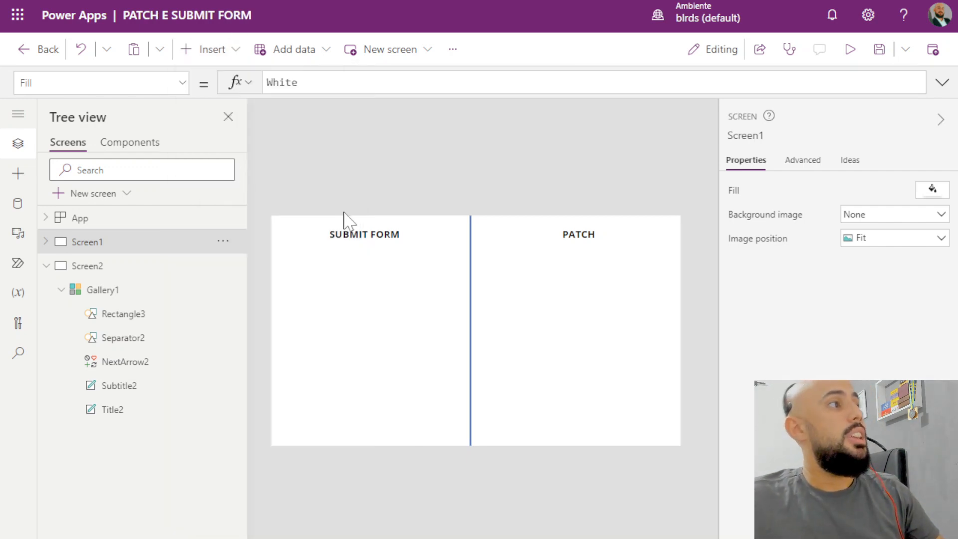
left_click_drag(522, 303, 450, 310)
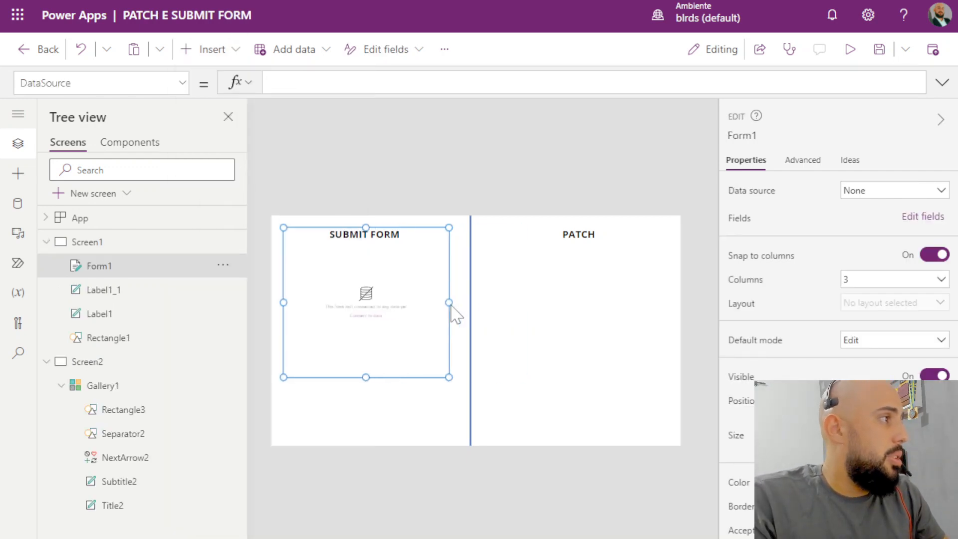
left_click_drag(381, 223, 380, 240)
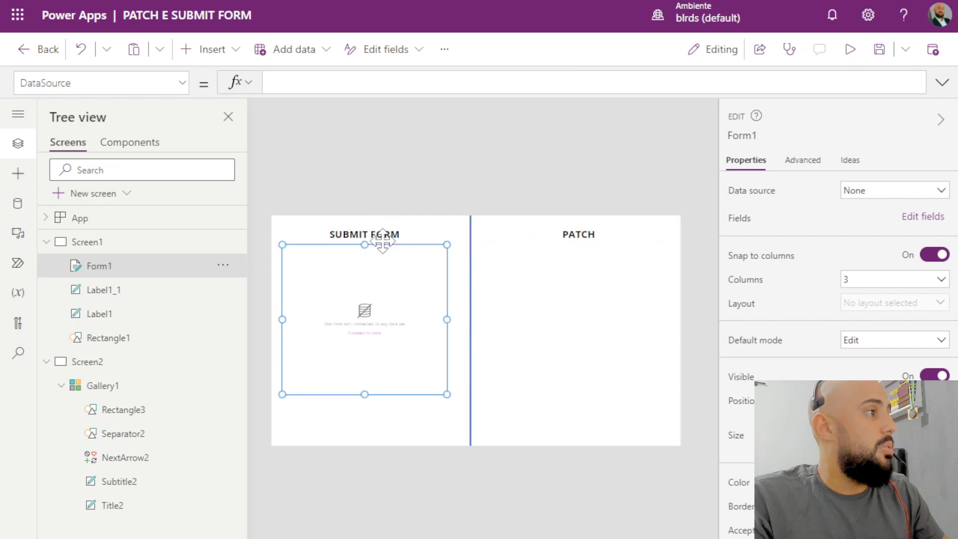
left_click(866, 193)
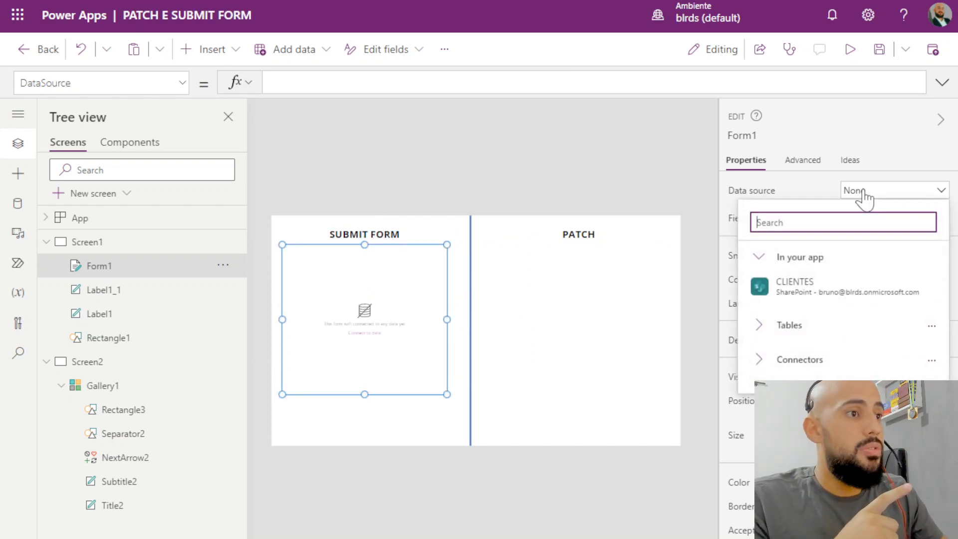
left_click(843, 289)
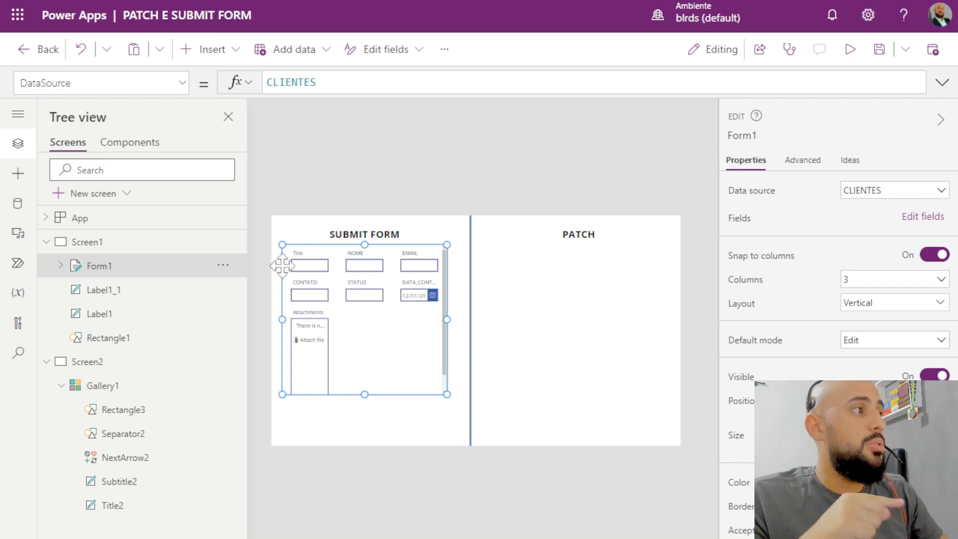
Delete the Title and Attachments cards from the edit form
left_click(315, 270)
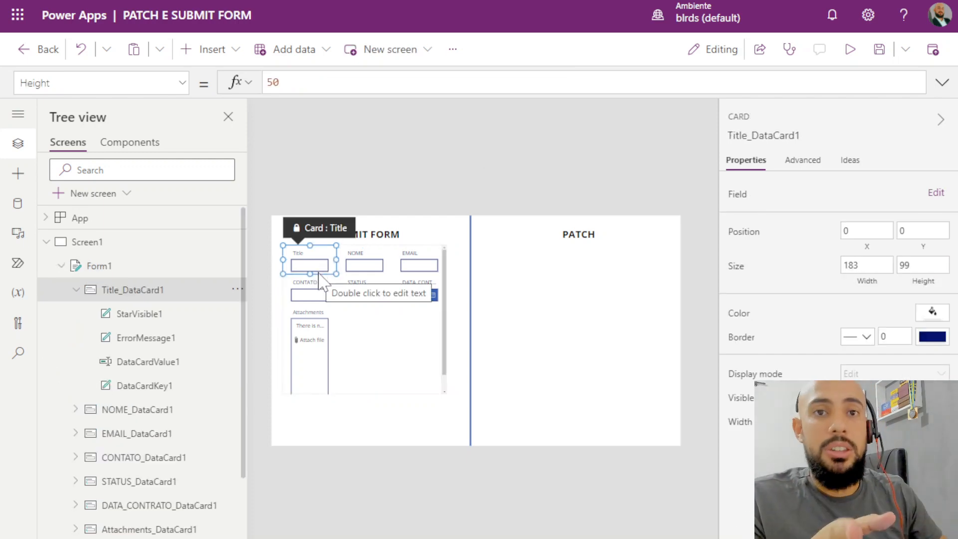
left_click(315, 365)
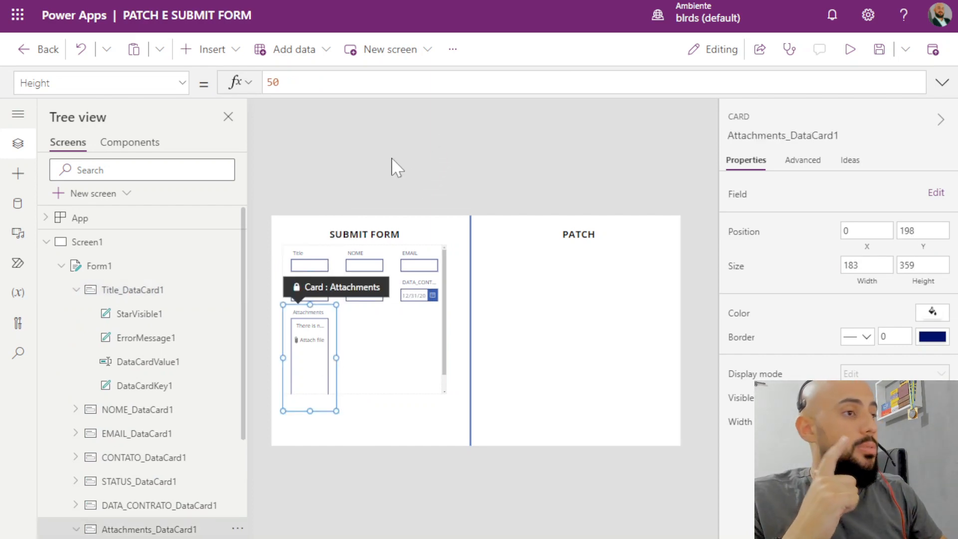
left_click(320, 257)
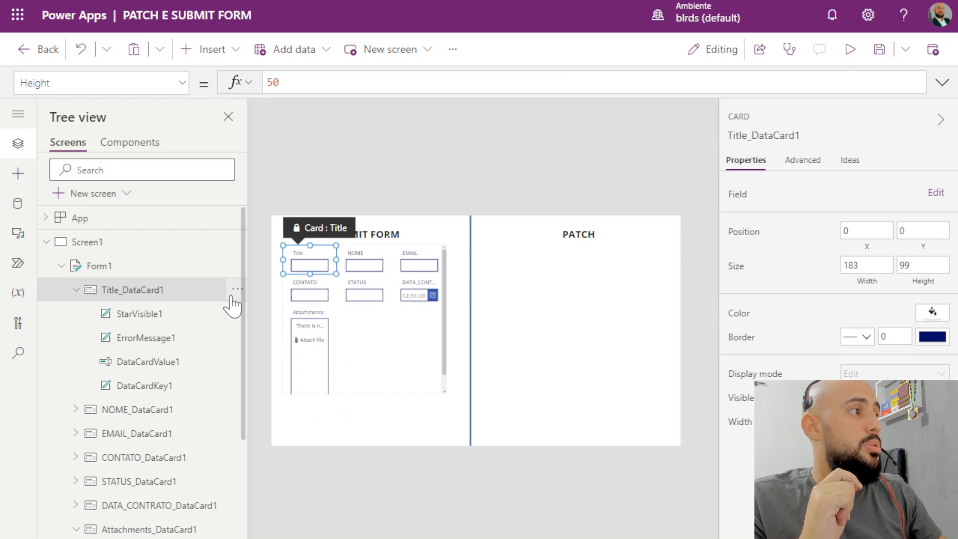
right_click(231, 303)
left_click(266, 370)
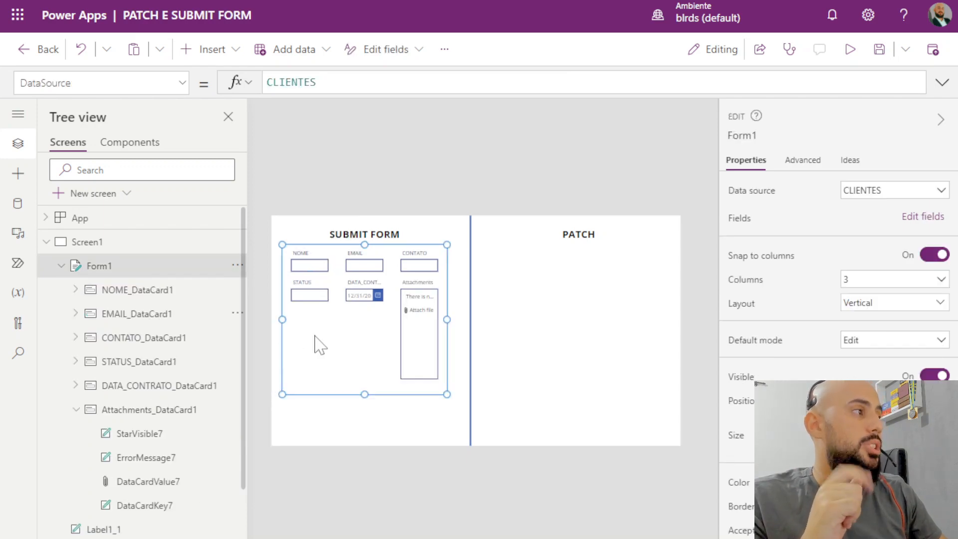
left_click(150, 410)
left_click(230, 412)
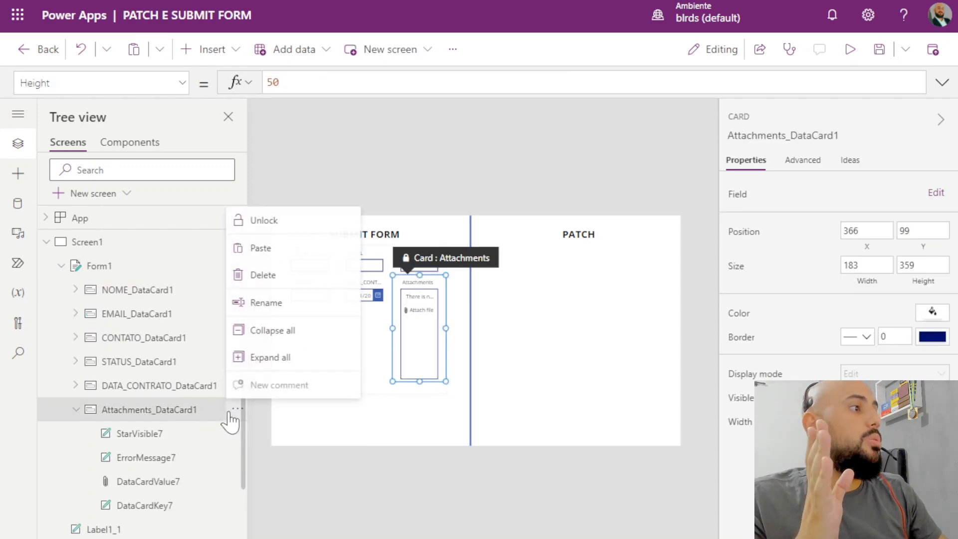
left_click(288, 276)
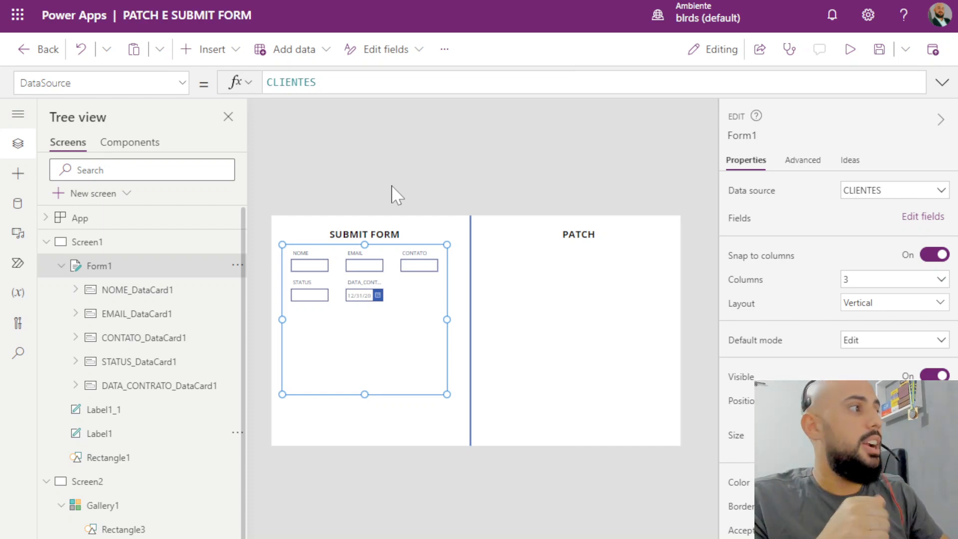
Examine the DATA_CONTRATO and NOME cards of the edit form and the controls available for insertion
left_click(358, 296)
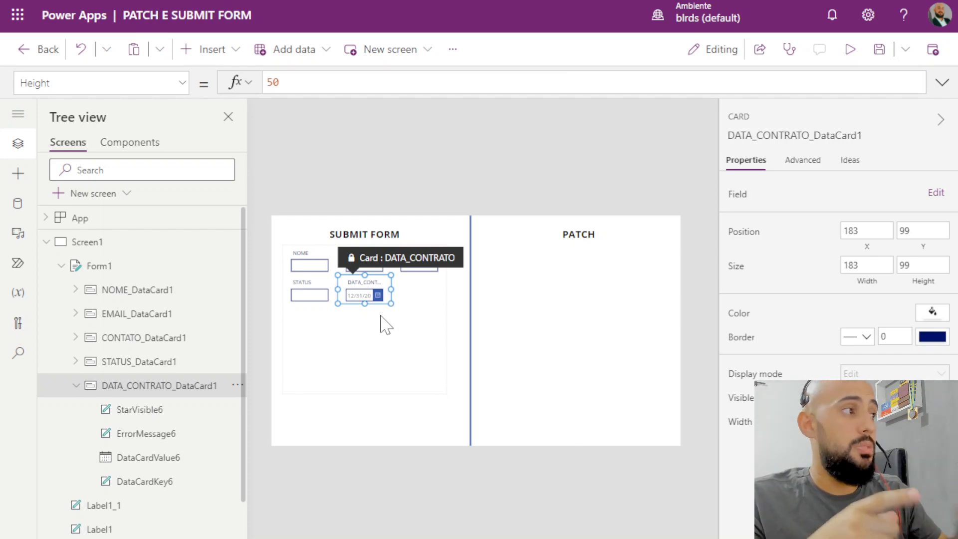
left_click(417, 188)
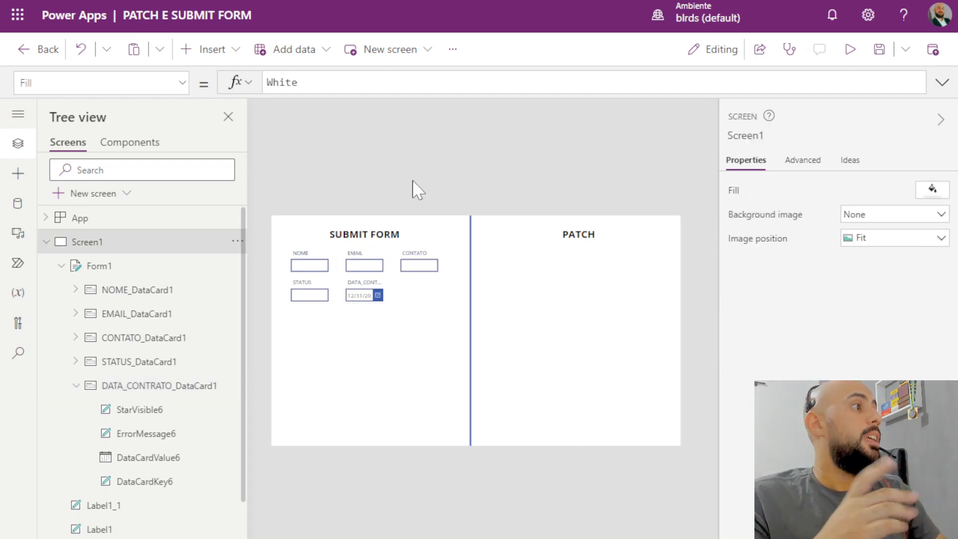
left_click(369, 303)
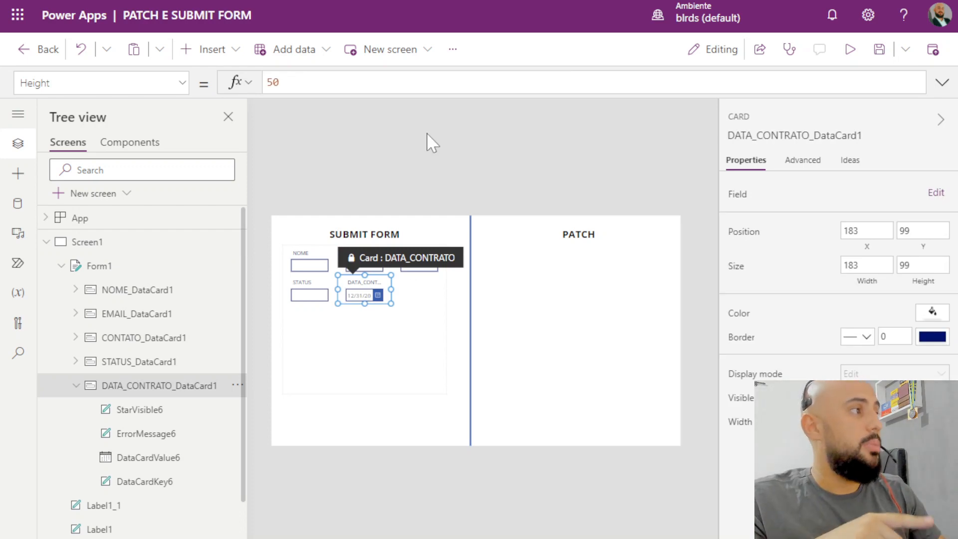
left_click(520, 165)
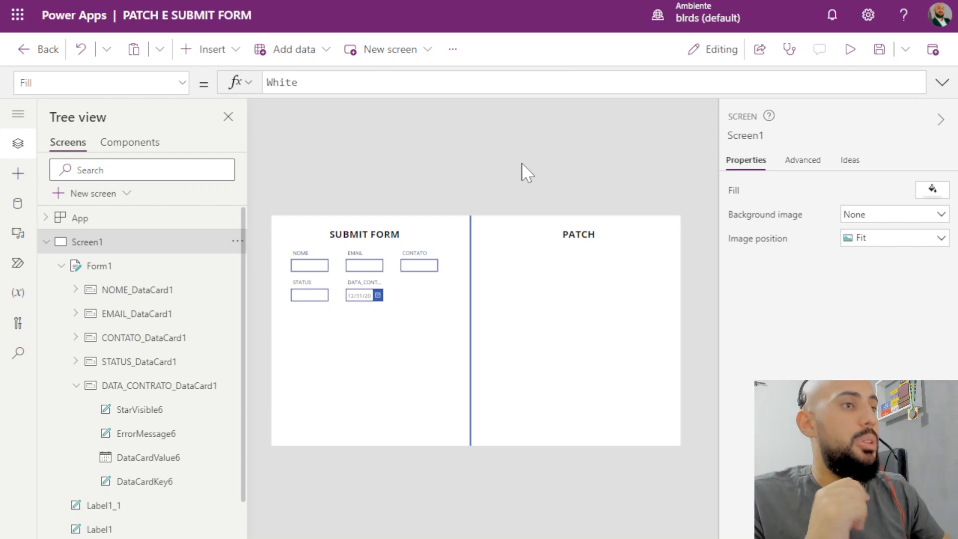
left_click(310, 270)
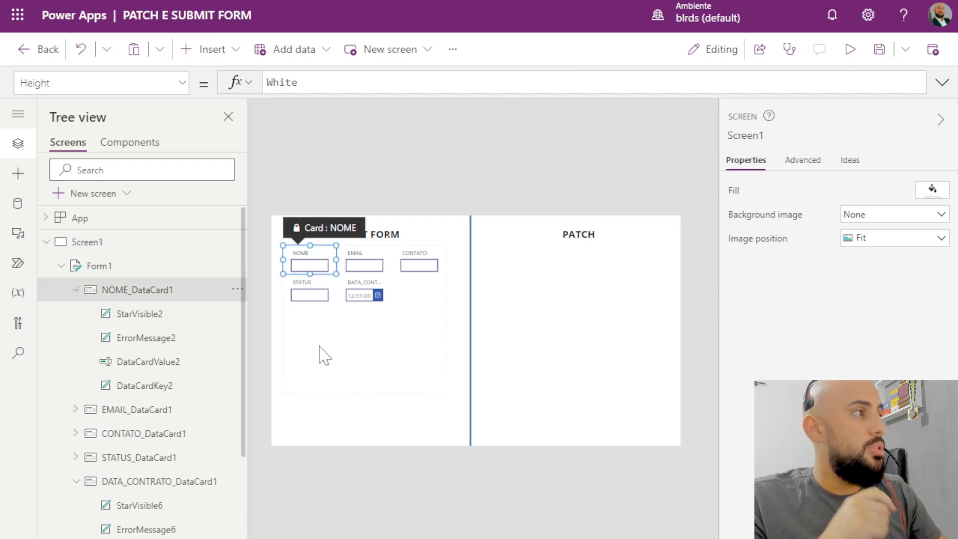
left_click(236, 57)
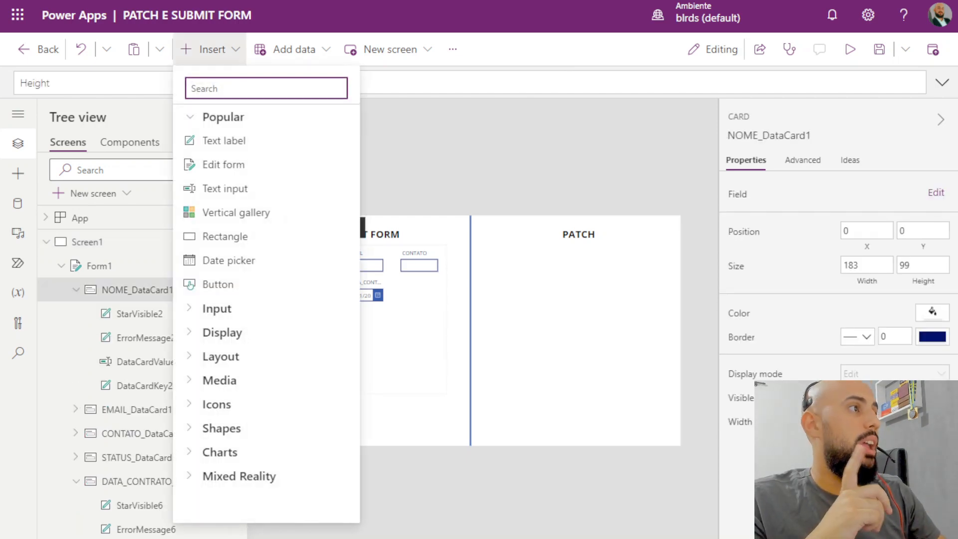
left_click(427, 155)
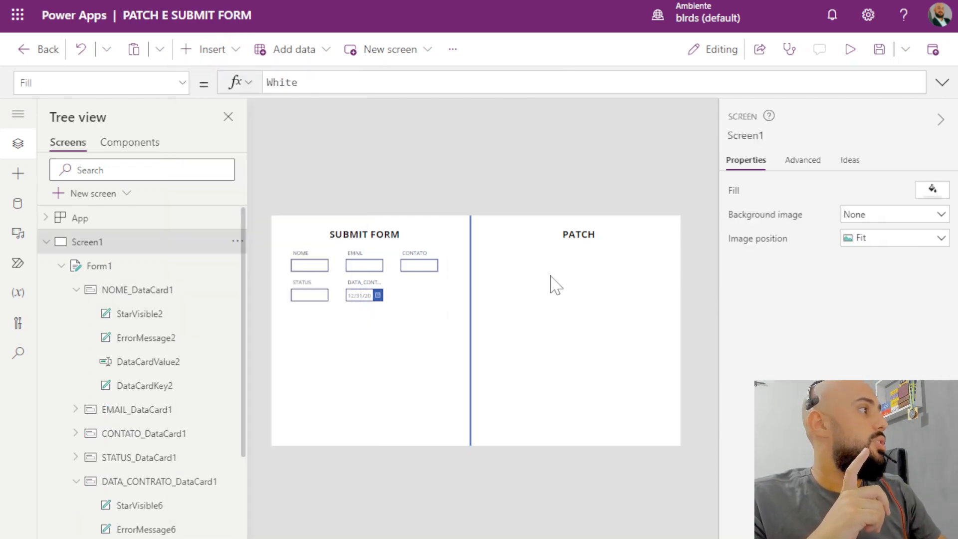
Insert a text label below and left of the PATCH heading and set its text to "NOME"
left_click(184, 54)
left_click(245, 150)
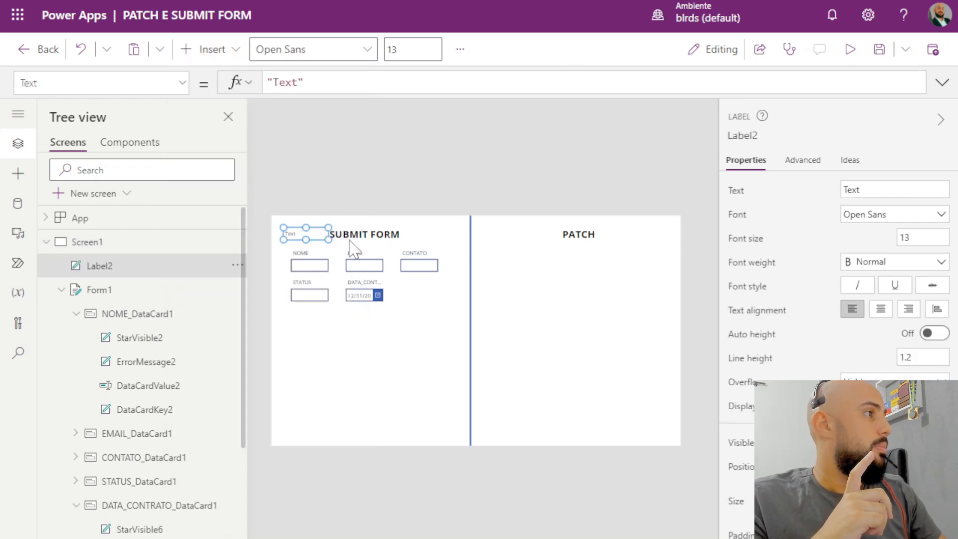
left_click_drag(322, 229, 527, 251)
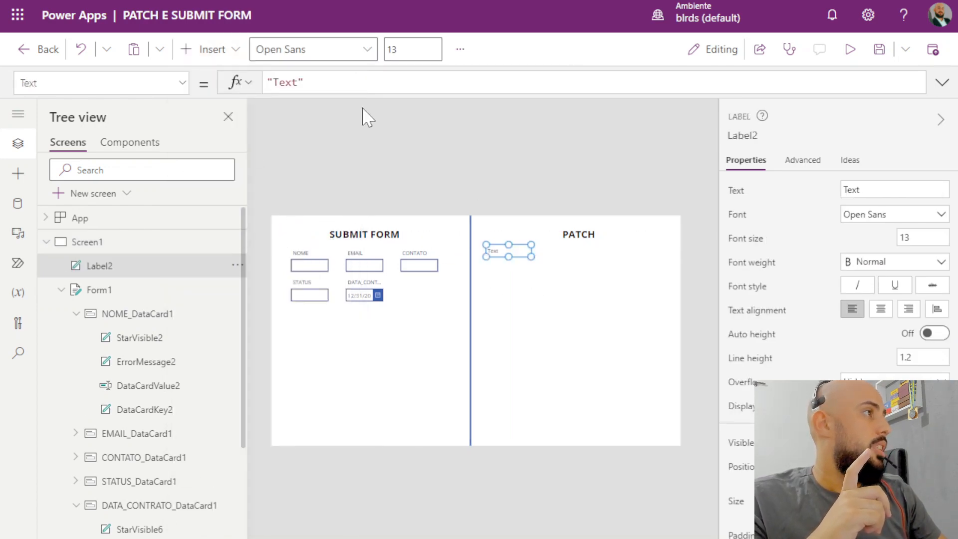
double_click(285, 82)
type("nome")
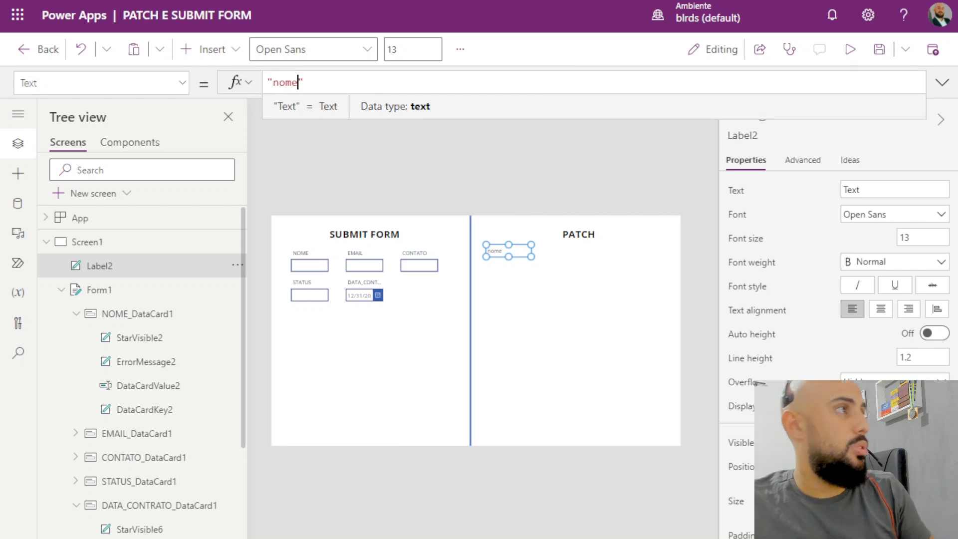
key("BackSpace")
key("BackSpace")
key("BackSpace")
key("BackSpace")
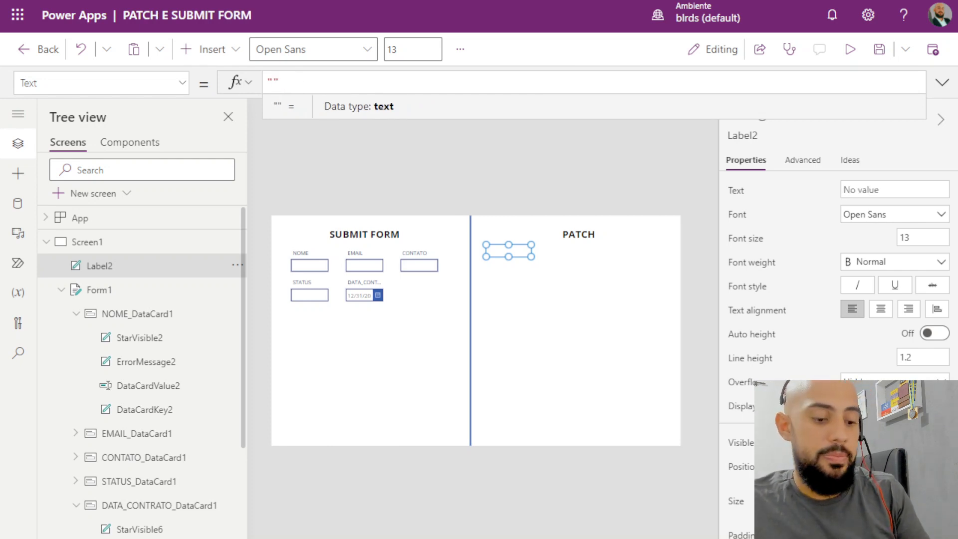
type("NOME")
left_click(490, 208)
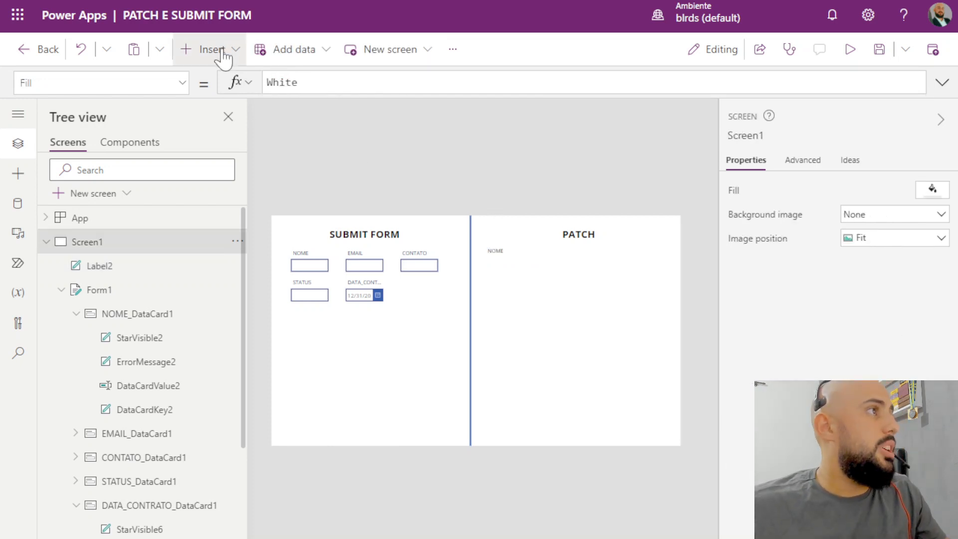
Insert a text input directly below the NOME label in the PATCH section, narrowed to fit, and clear its default text
left_click(220, 51)
left_click(259, 187)
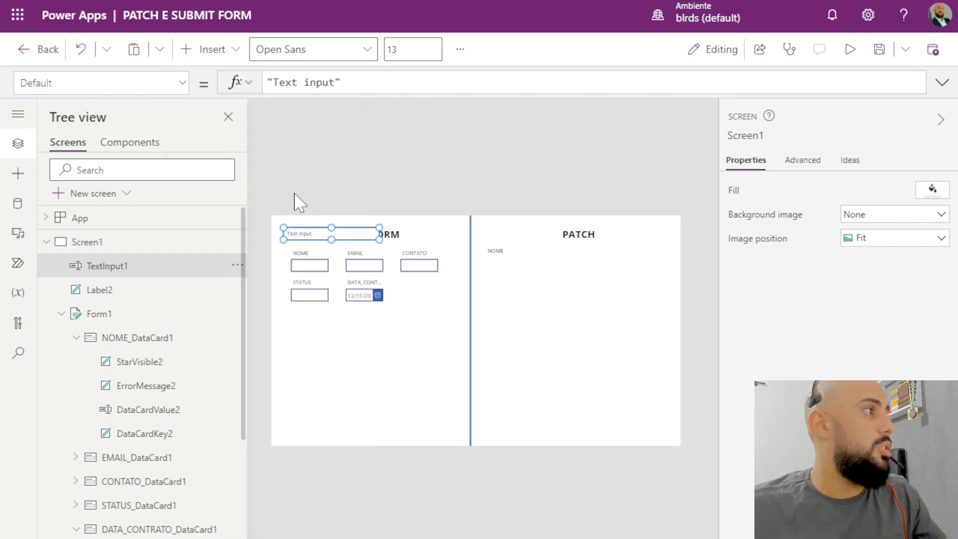
left_click_drag(361, 234, 527, 264)
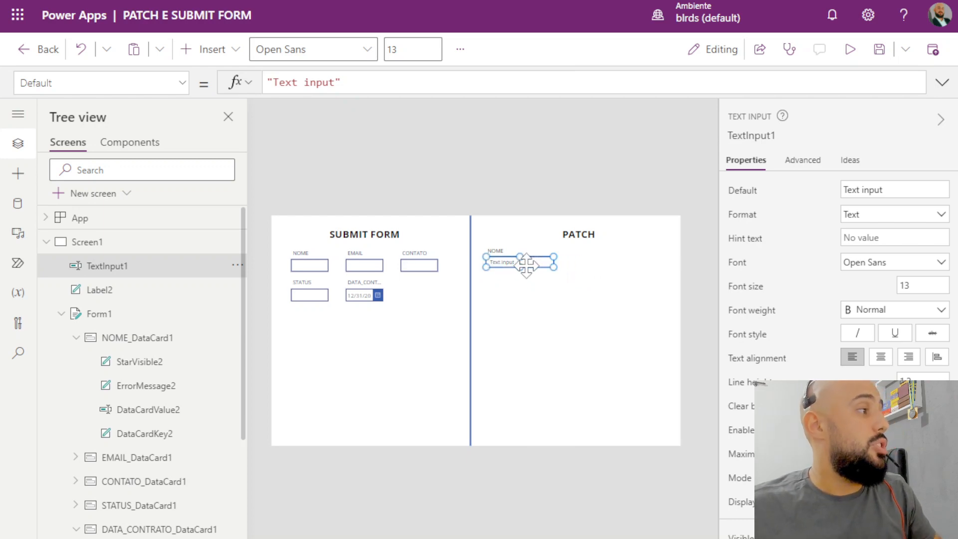
left_click(579, 183)
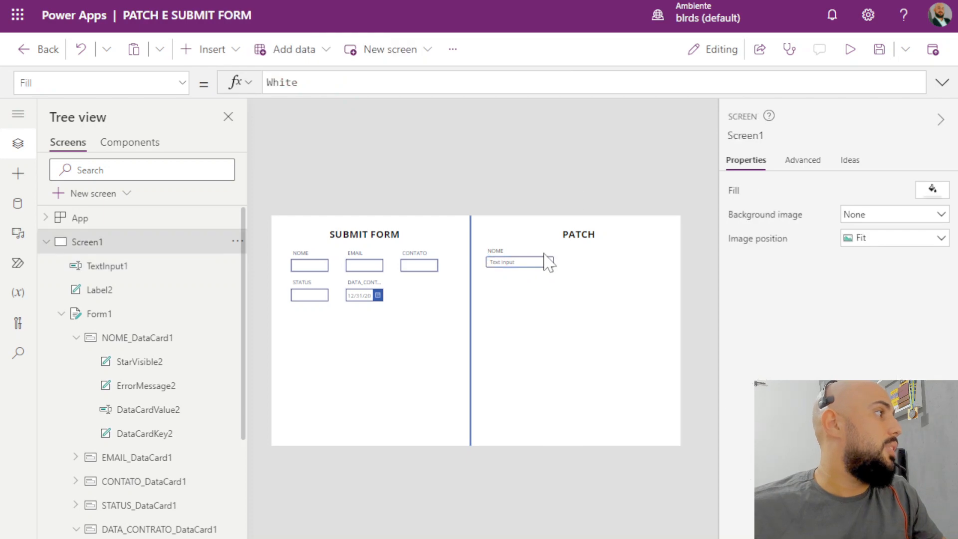
left_click(541, 262)
left_click_drag(336, 83, 273, 83)
key("BackSpace")
left_click(447, 197)
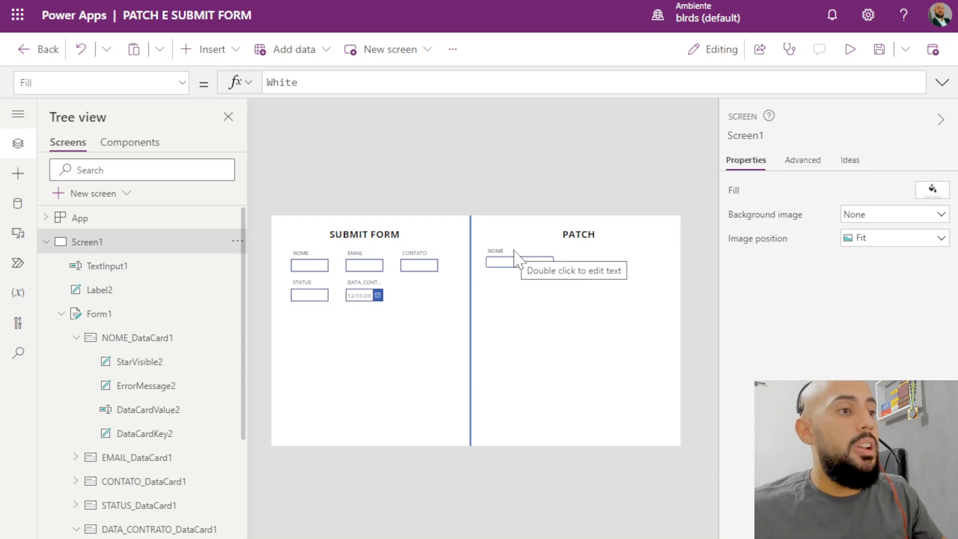
Insert a text label beside the NOME label in the PATCH section and set its text to "eMAIL"
left_click(209, 49)
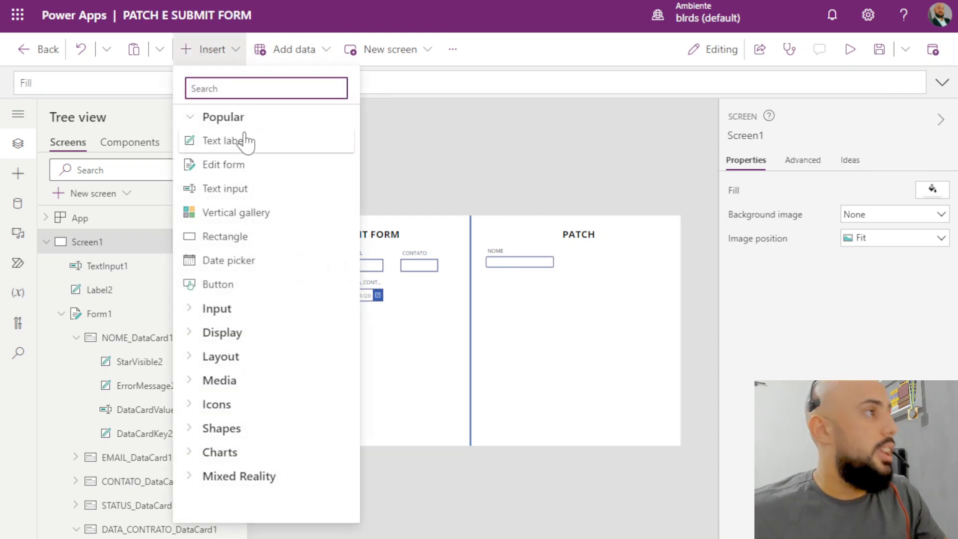
left_click(248, 140)
left_click_drag(322, 232, 615, 250)
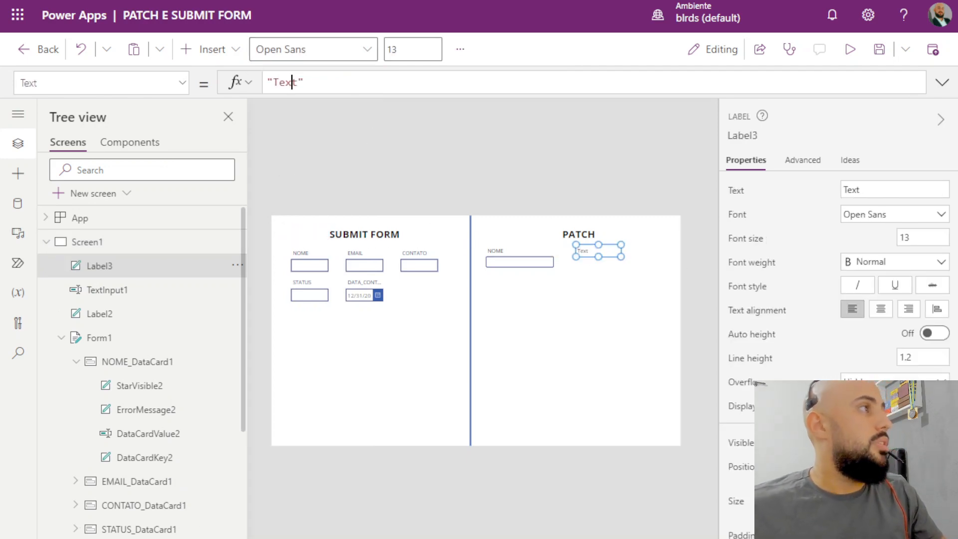
double_click(284, 82)
type("eMAIL")
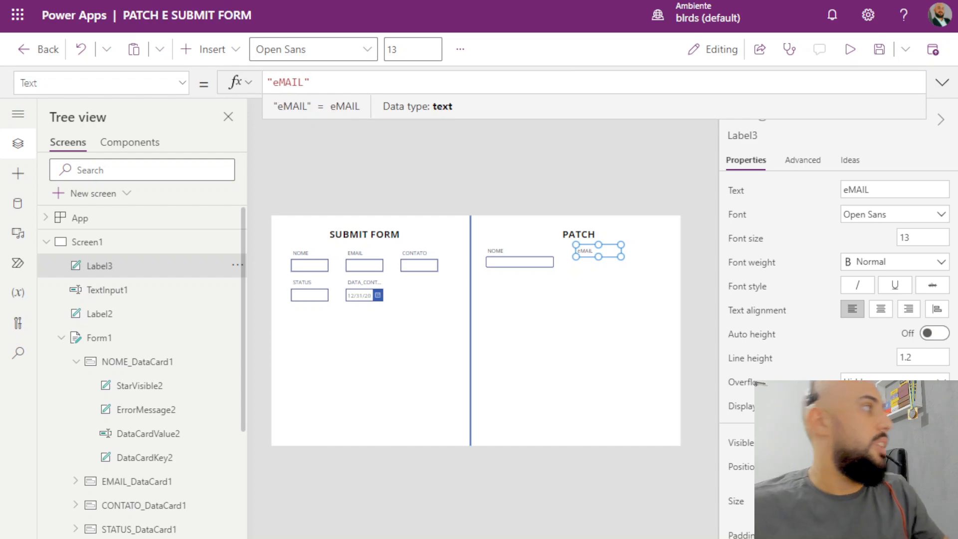
left_click(358, 155)
Insert a text input directly below the new email label in the PATCH section, narrowed to fit the column
left_click(202, 50)
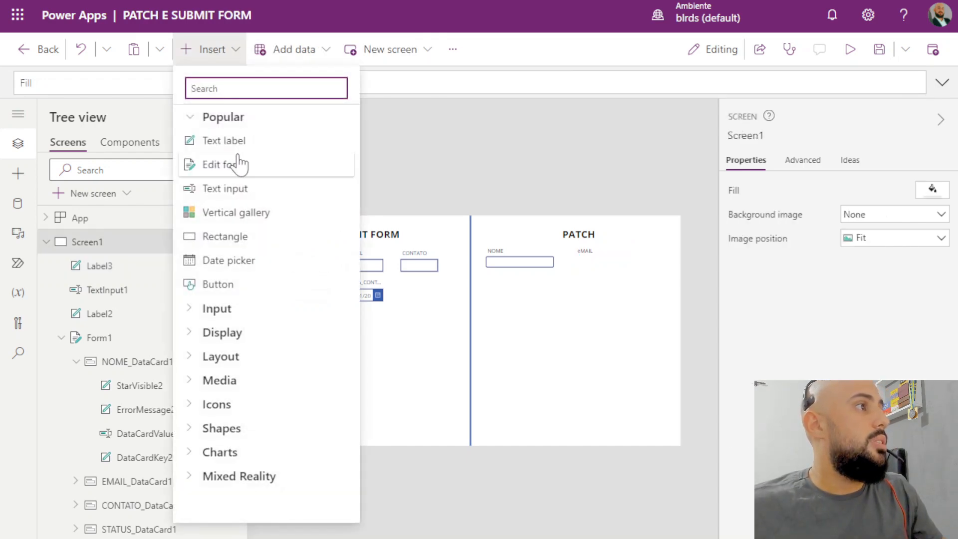
left_click(236, 194)
left_click_drag(361, 233, 659, 266)
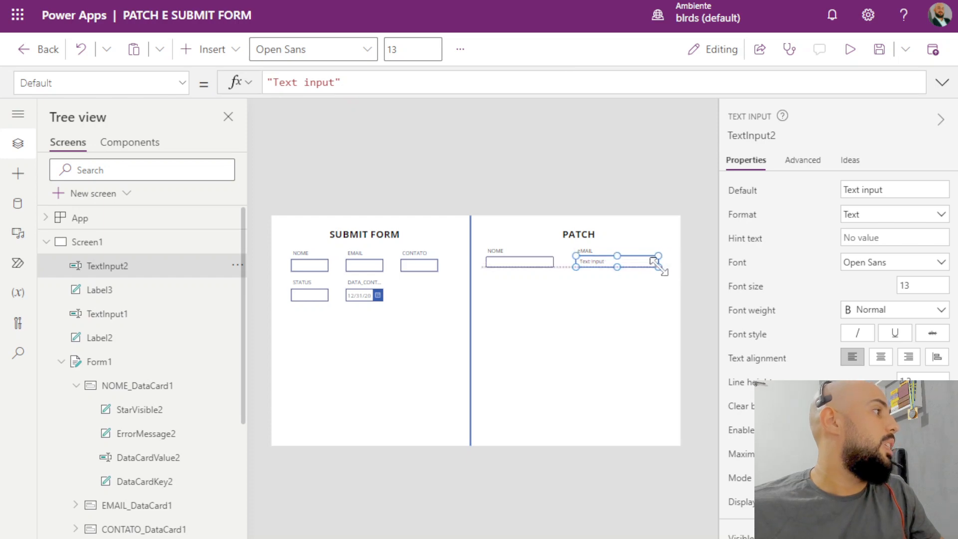
left_click(605, 195)
Correct the email label's text in the PATCH section to "EMAIL"
left_click(585, 251)
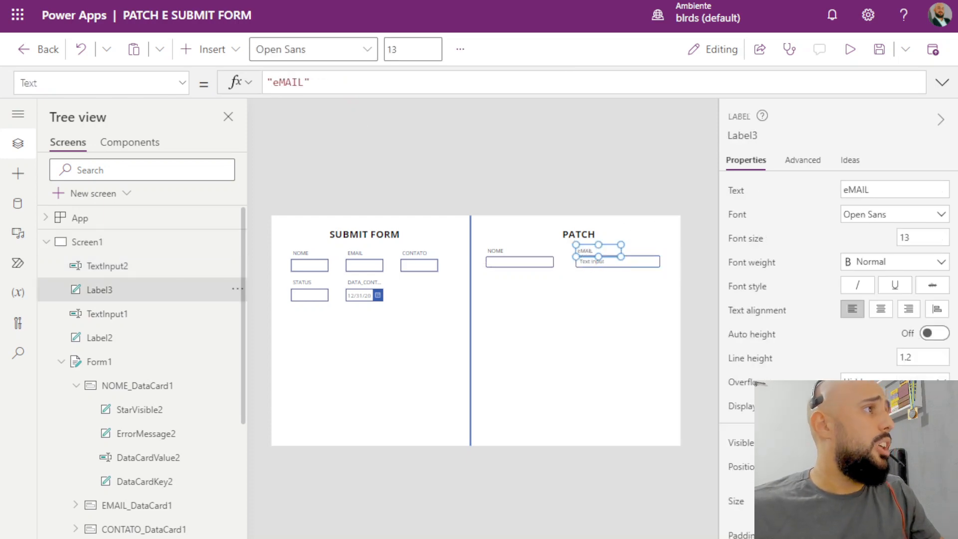
left_click(280, 82)
key("BackSpace")
type("E")
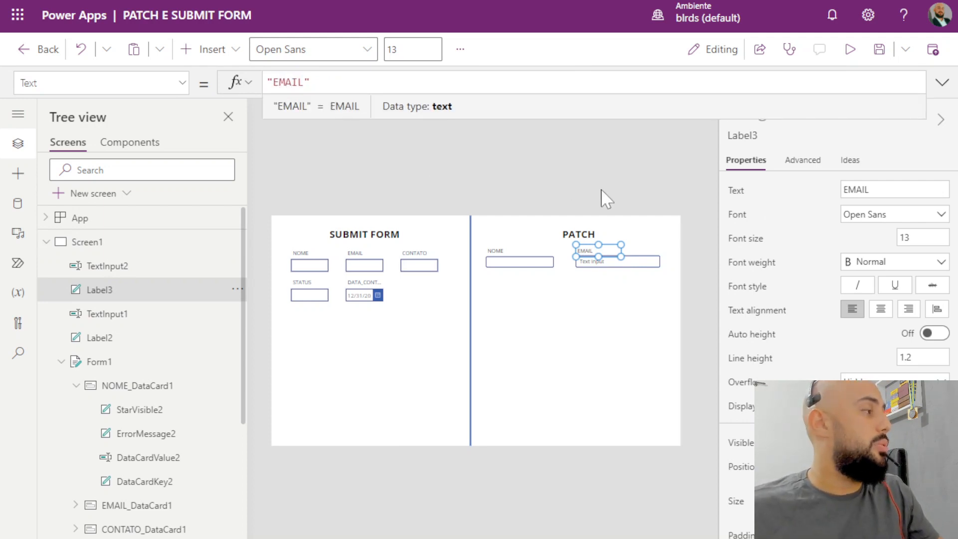
left_click(617, 175)
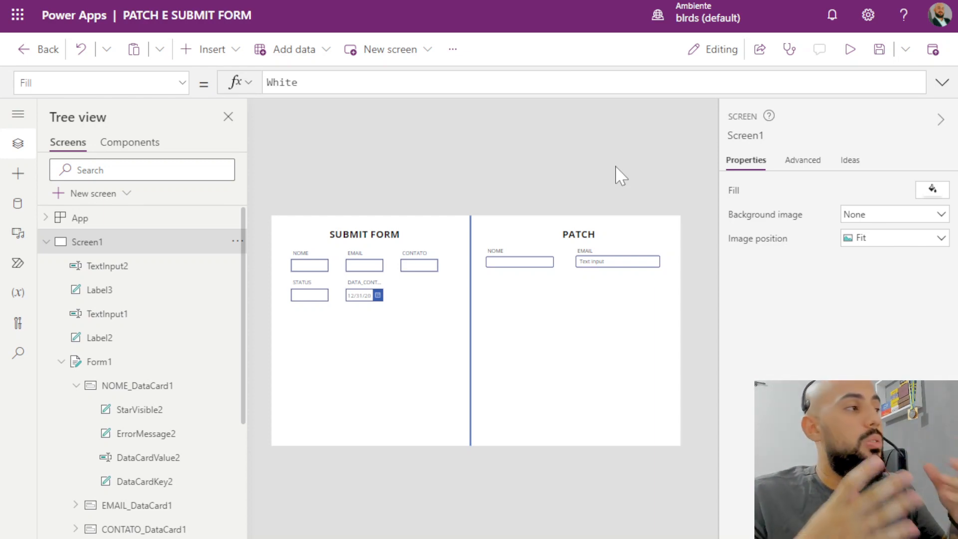
Review the CLIENTES fields that can be added to the edit form without adding any
left_click(425, 330)
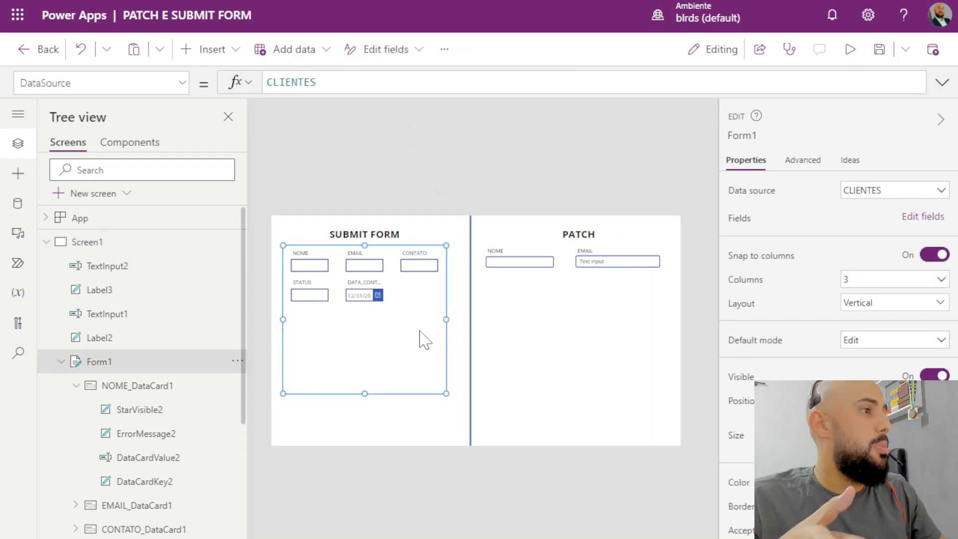
left_click(913, 217)
left_click(514, 150)
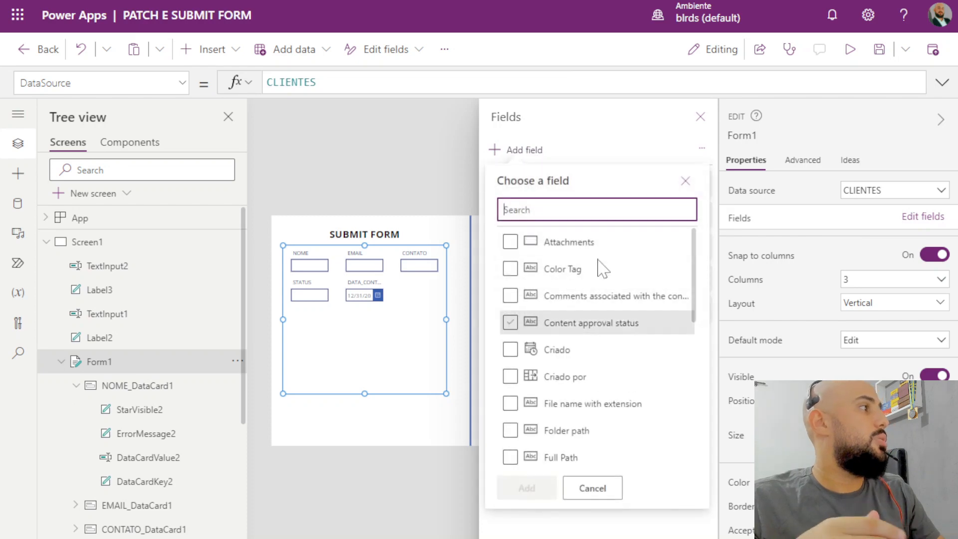
scroll(609, 352, "down", 3)
scroll(609, 352, "down", 3)
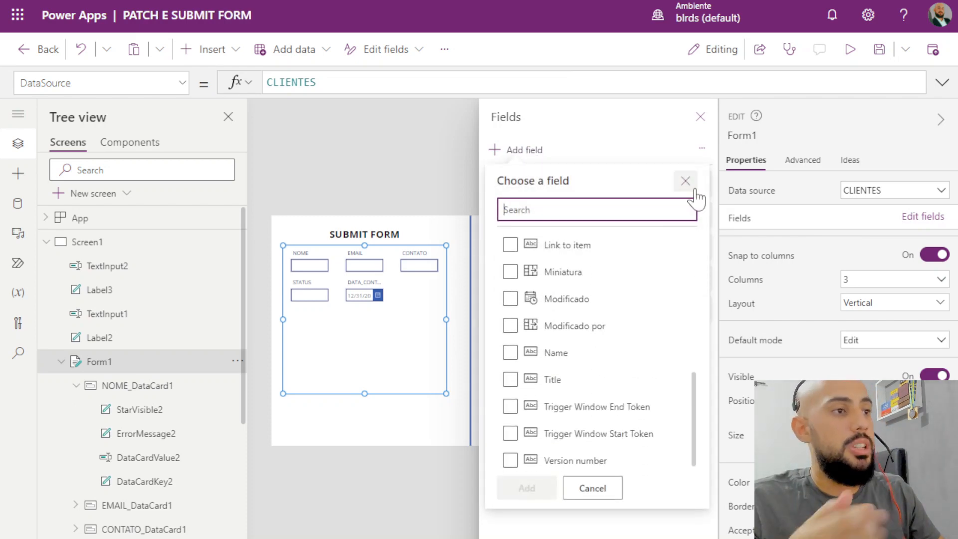
left_click(697, 122)
left_click(438, 134)
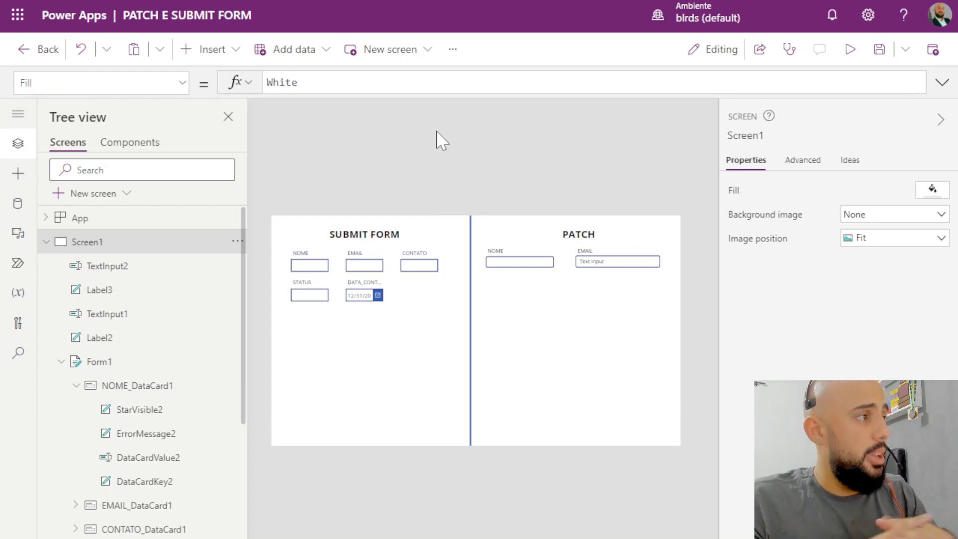
Clear the default text of the EMAIL text input in the PATCH section
left_click(619, 265)
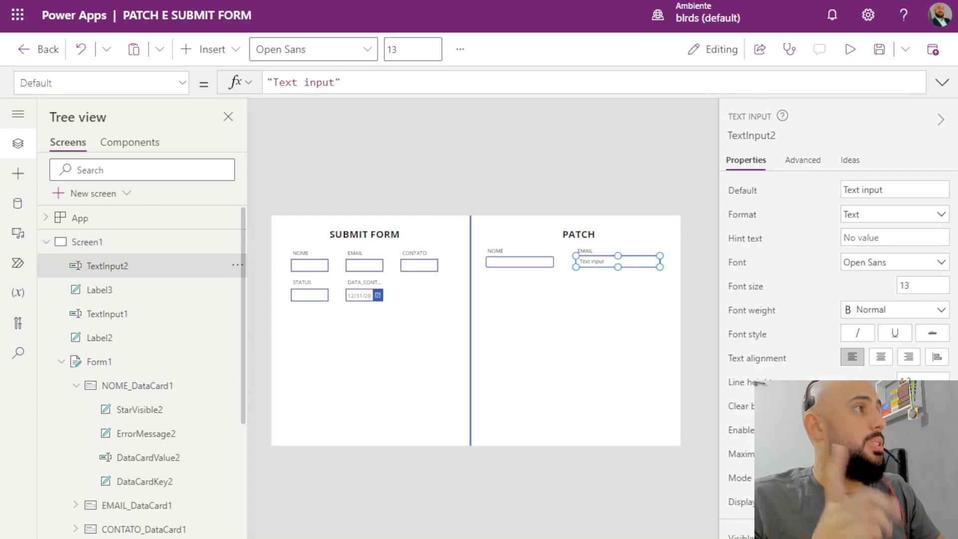
left_click_drag(335, 82, 274, 82)
key("BackSpace")
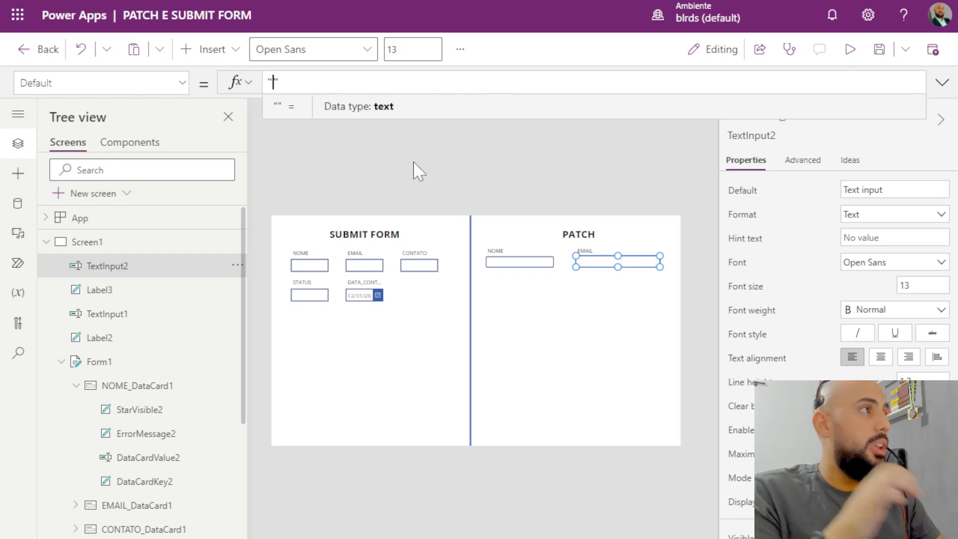
left_click(414, 170)
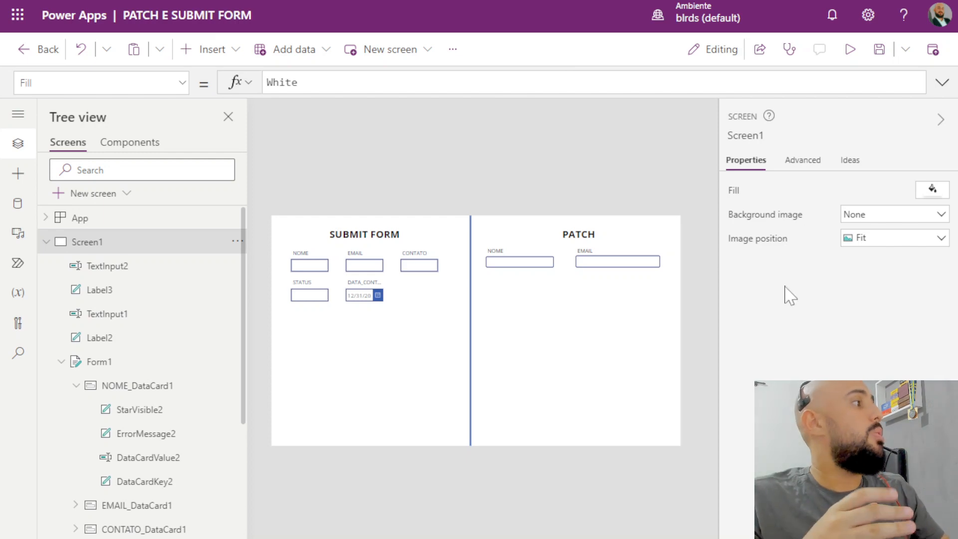
Preview the app and try out the NOME and EMAIL inputs in the PATCH section
left_click(851, 49)
left_click(581, 159)
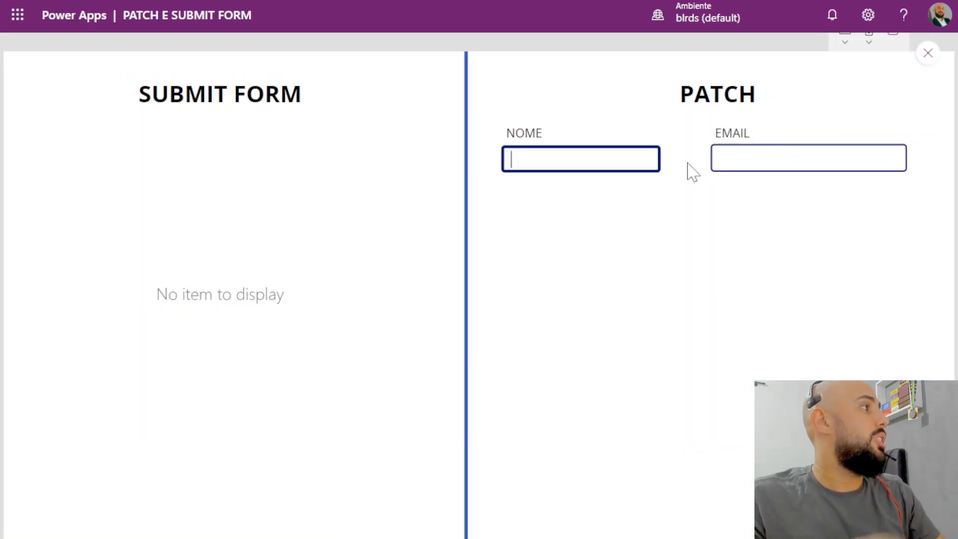
type("ASFAS")
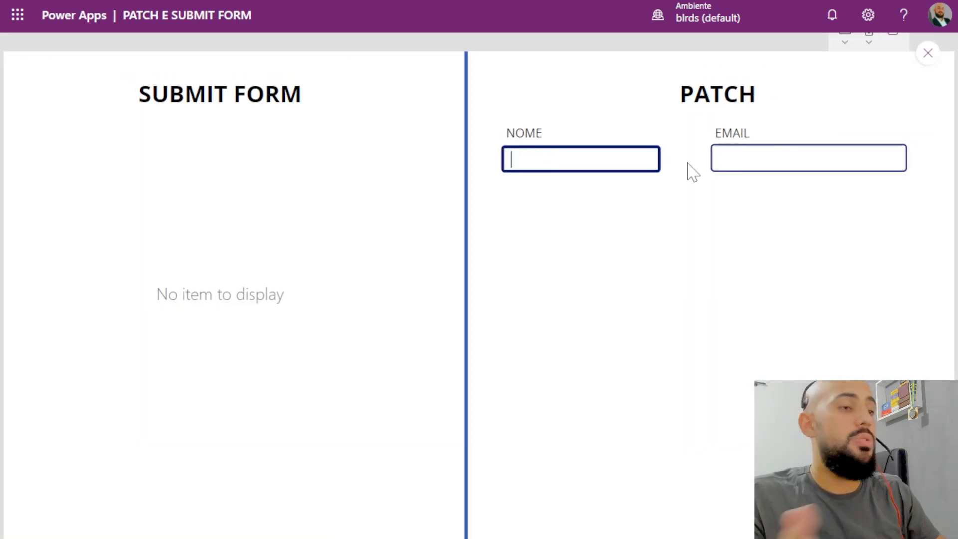
left_click(841, 155)
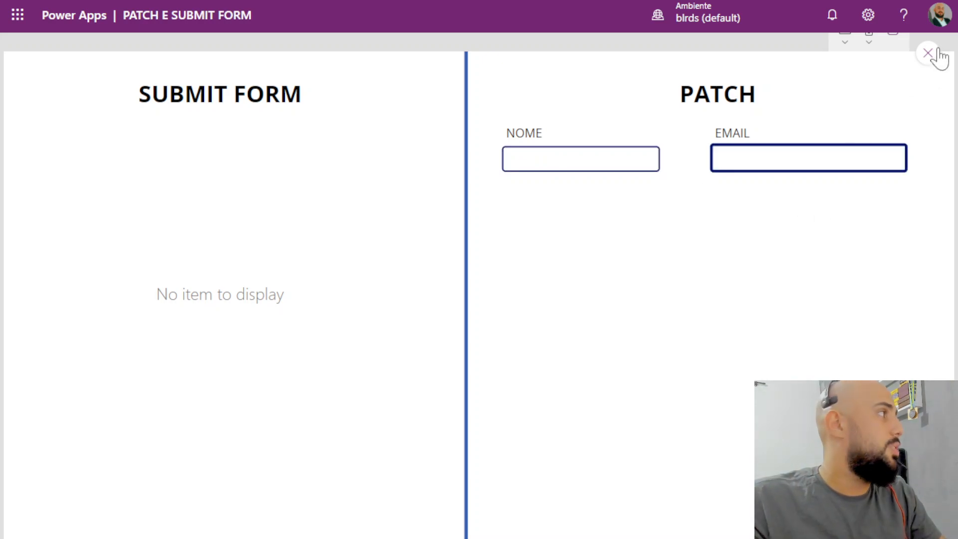
left_click(924, 55)
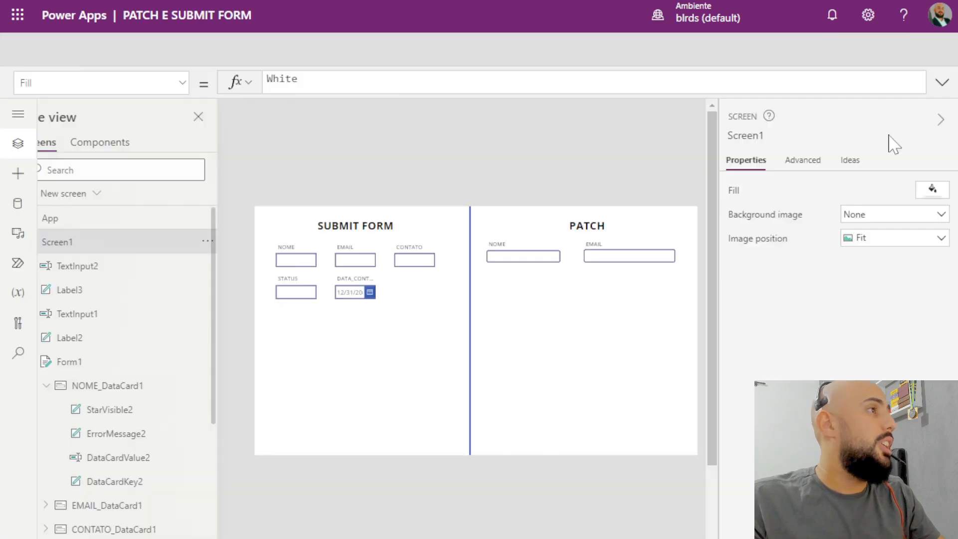
Preview the app again to check how the edit form in the SUBMIT FORM section displays
left_click(355, 385)
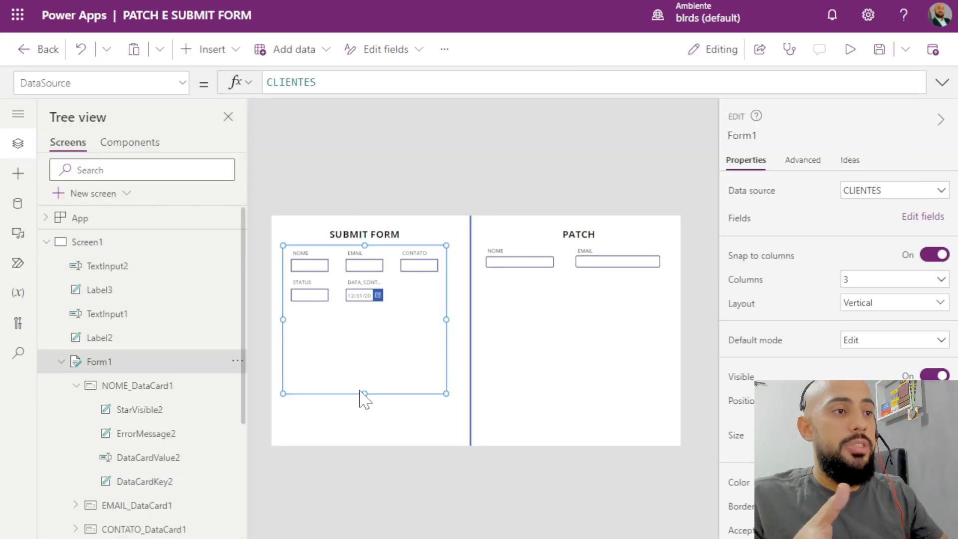
left_click(413, 188)
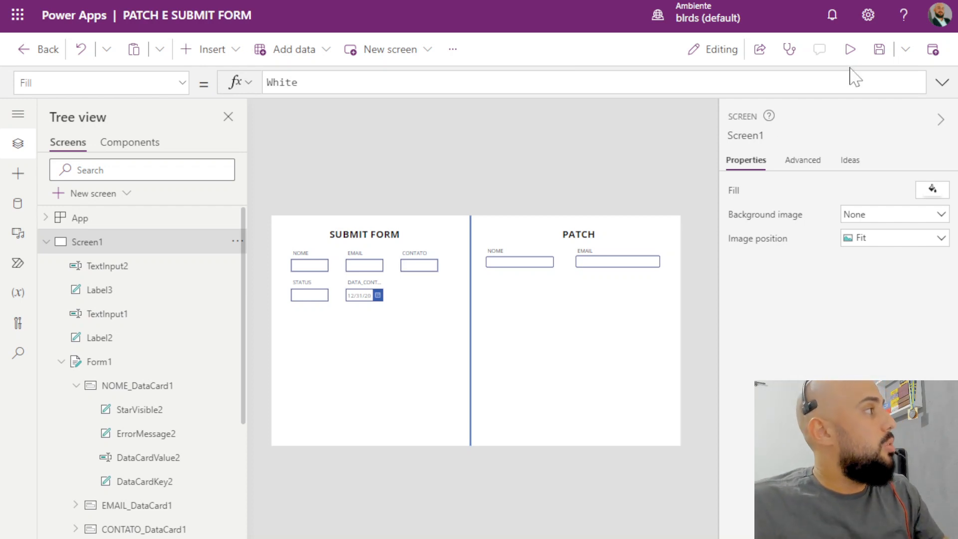
left_click(851, 49)
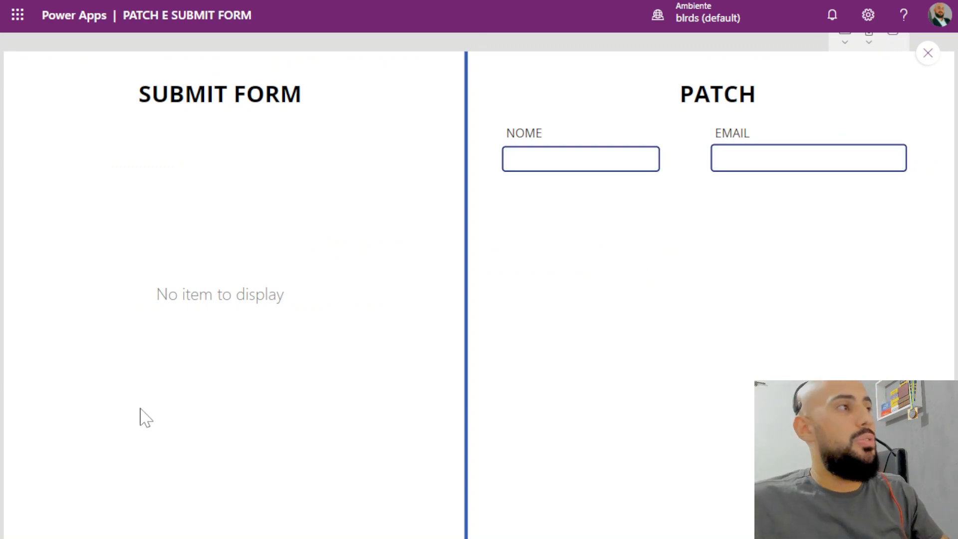
left_click(929, 55)
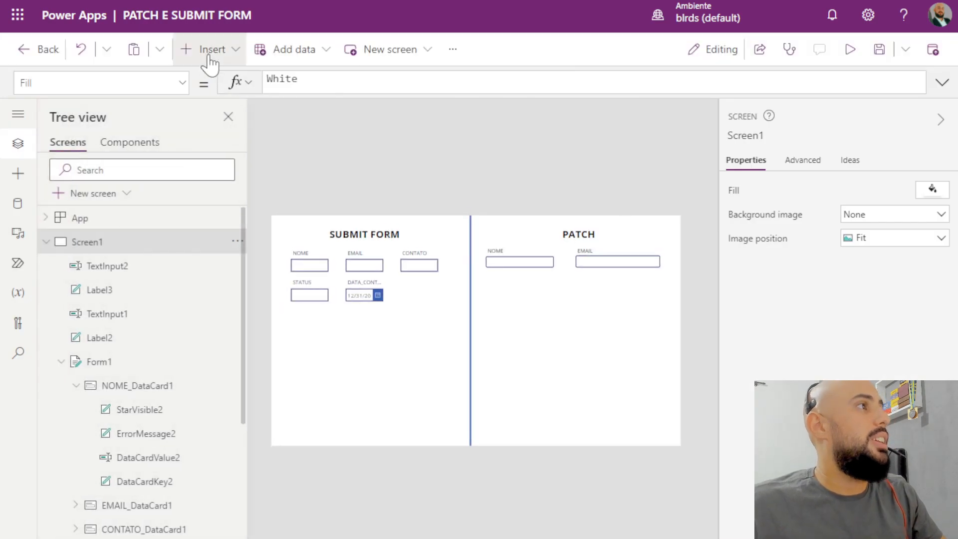
left_click(209, 55)
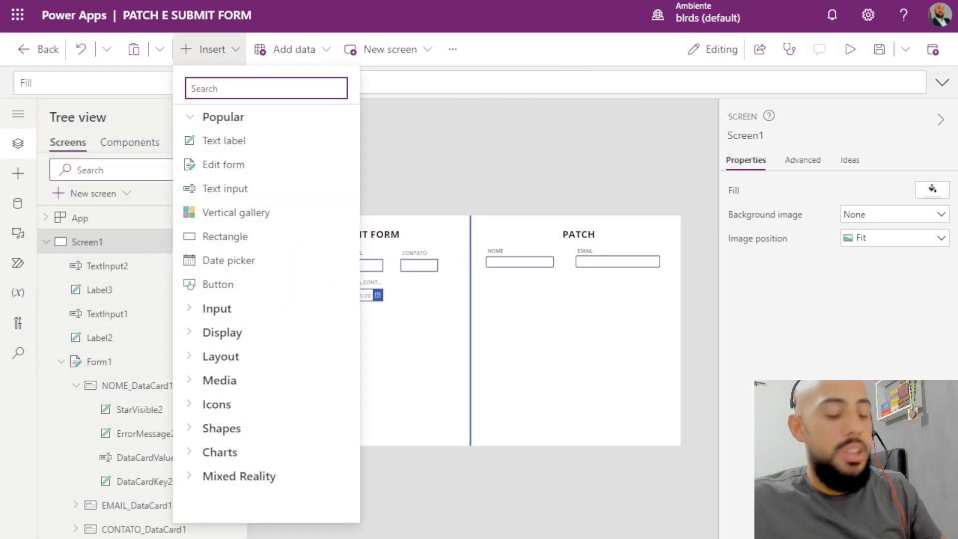
left_click(476, 152)
Set Screen1's OnVisible property to NewForm(Form1) and preview the app
left_click(182, 82)
scroll(111, 203, "down", 1)
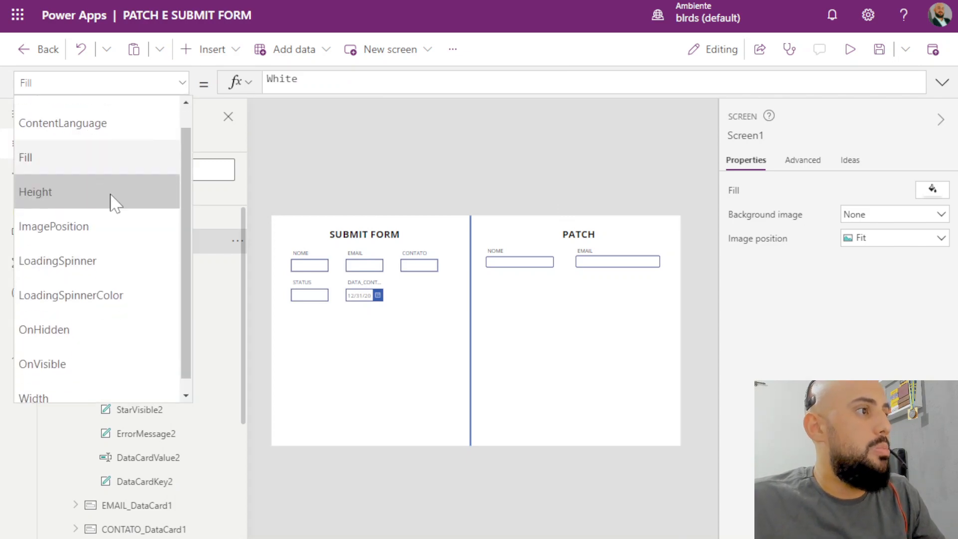
left_click(95, 351)
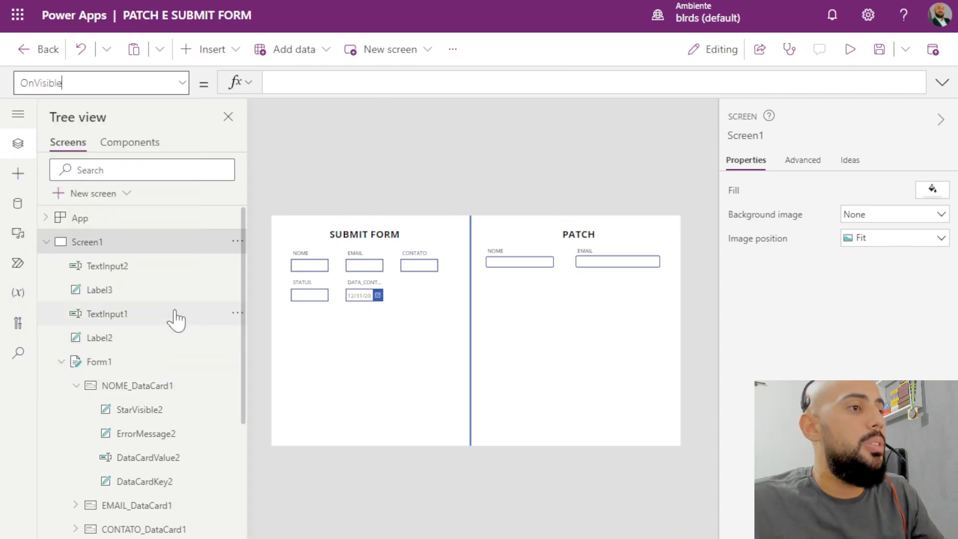
left_click(300, 83)
type("NEW")
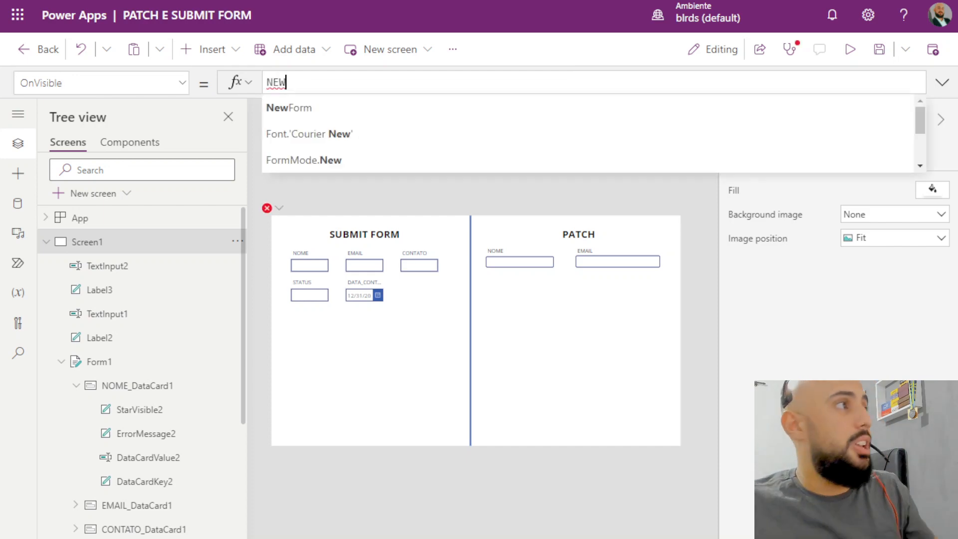
left_click(314, 113)
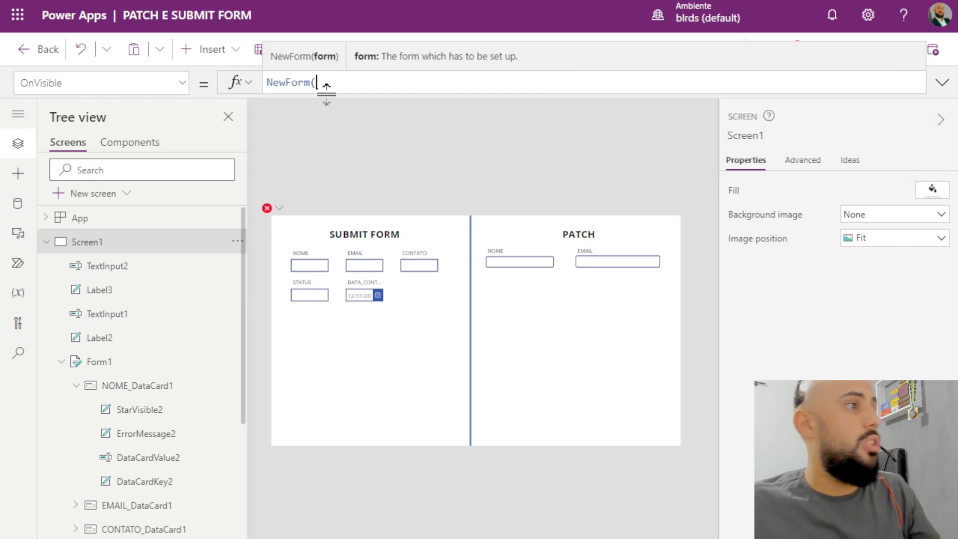
type("FORM1")
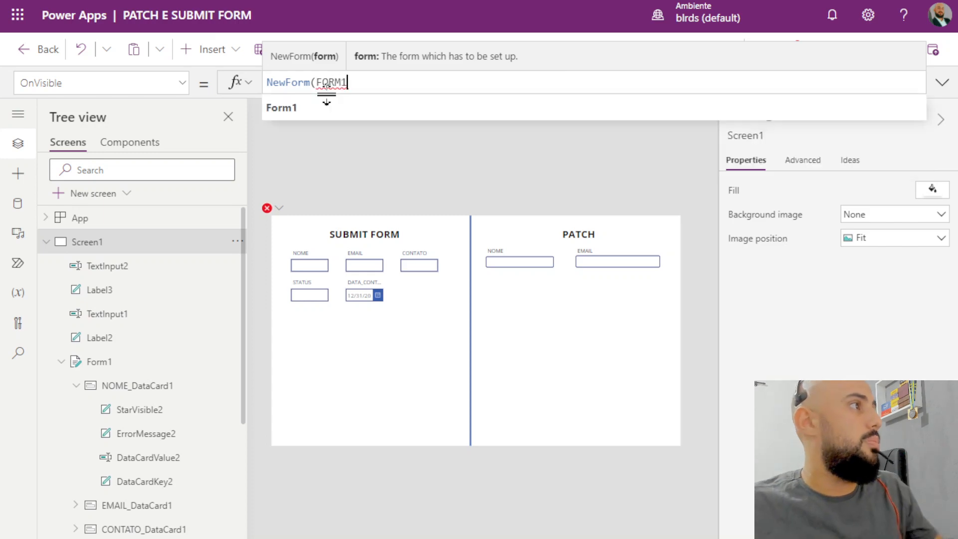
left_click(326, 103)
type(")")
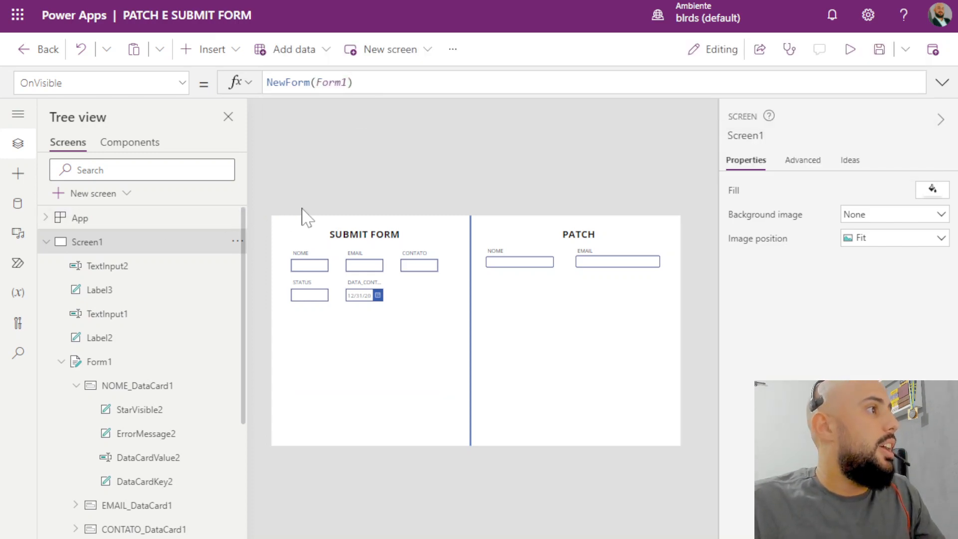
left_click(850, 49)
left_click(928, 53)
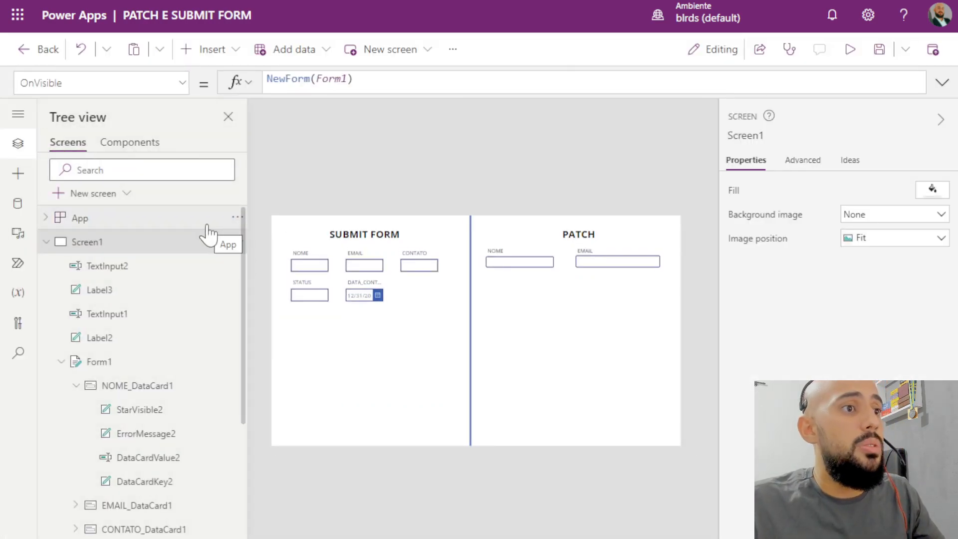
Insert a button on Screen2 and place it just above the gallery
left_click(208, 226)
left_click(46, 241)
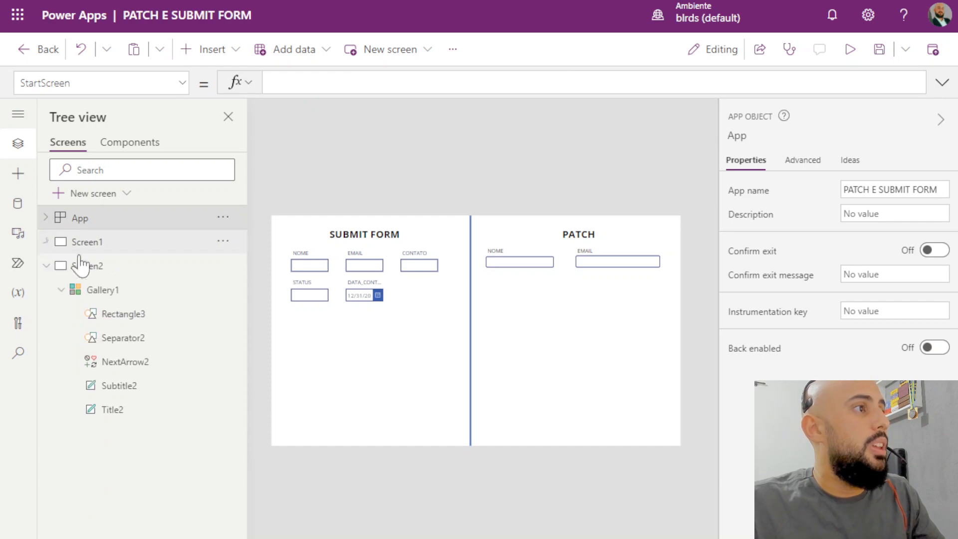
left_click(80, 266)
left_click(222, 52)
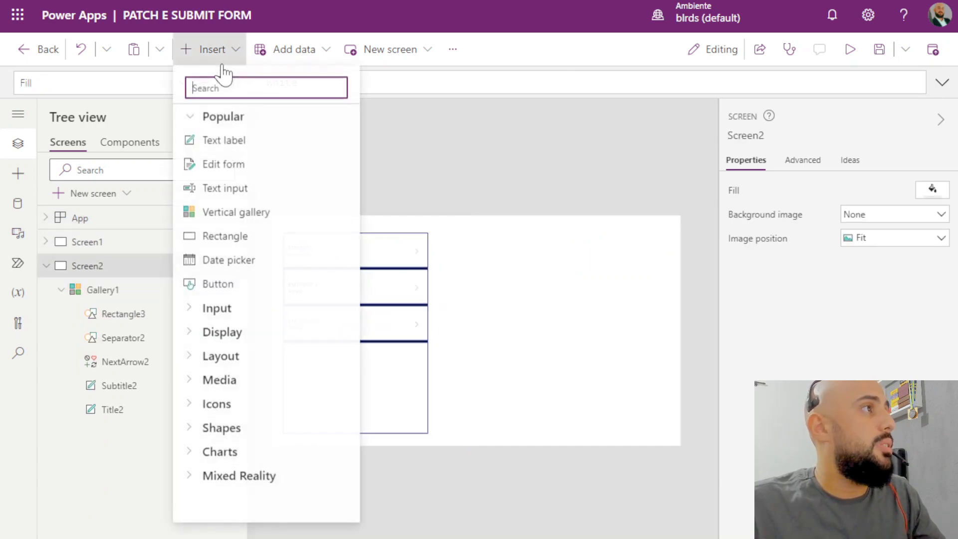
left_click(218, 284)
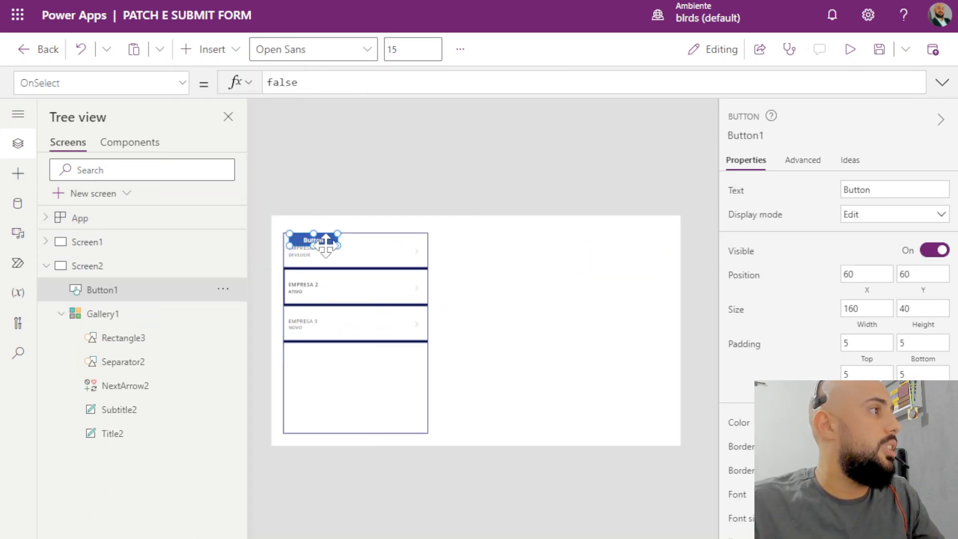
left_click_drag(320, 239, 378, 228)
Set the Screen2 button's OnSelect property to Navigate(Screen1)
double_click(289, 82)
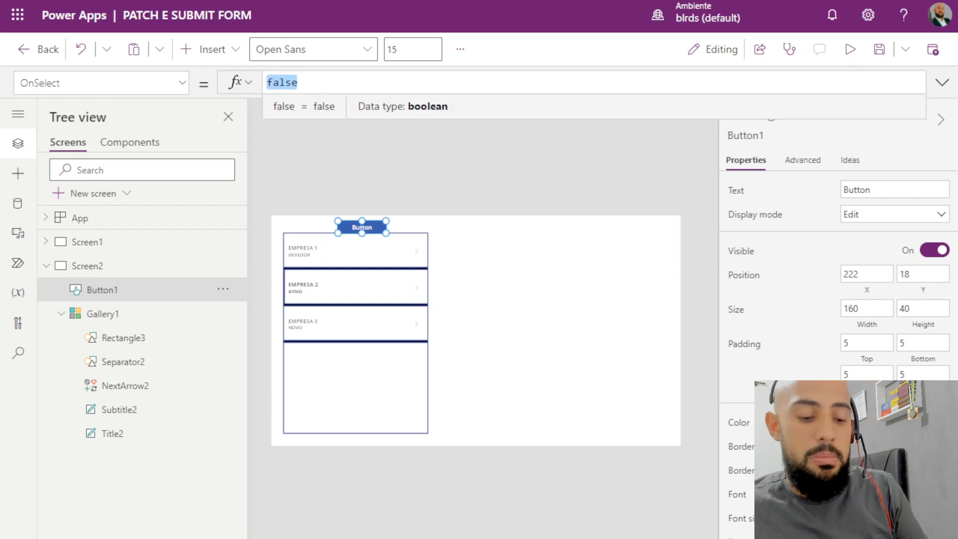
type("NAV")
left_click(312, 106)
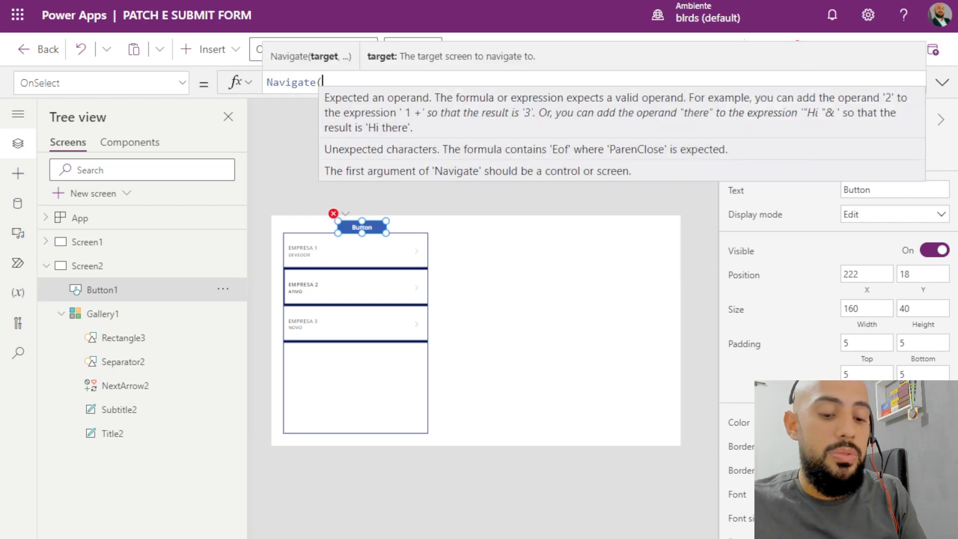
type("SC")
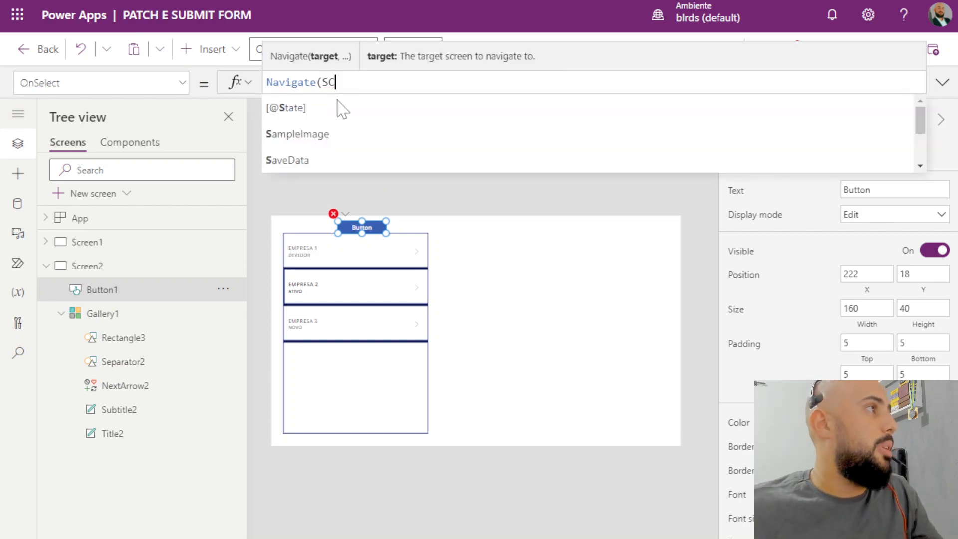
left_click(322, 140)
type(")")
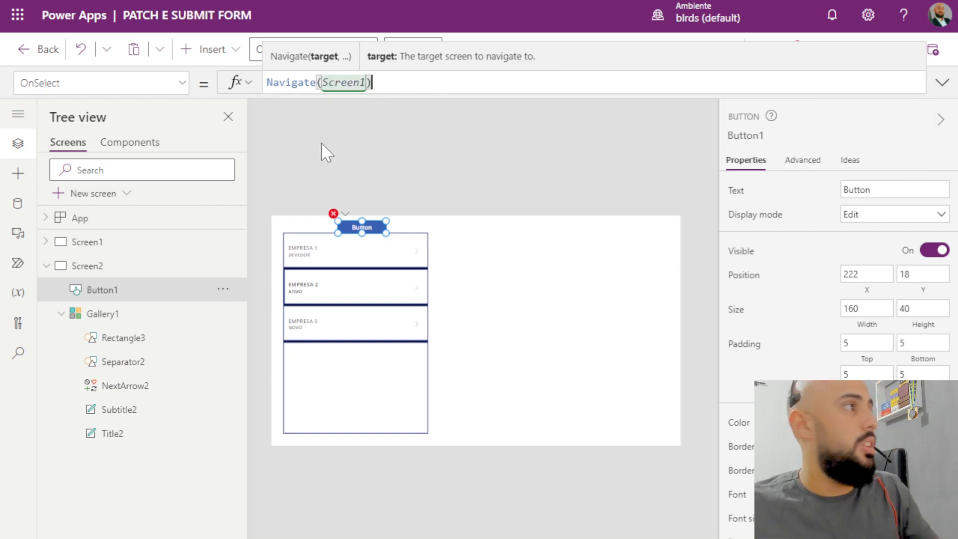
Preview the app from Screen2 and use the button to navigate to Screen1
left_click(847, 50)
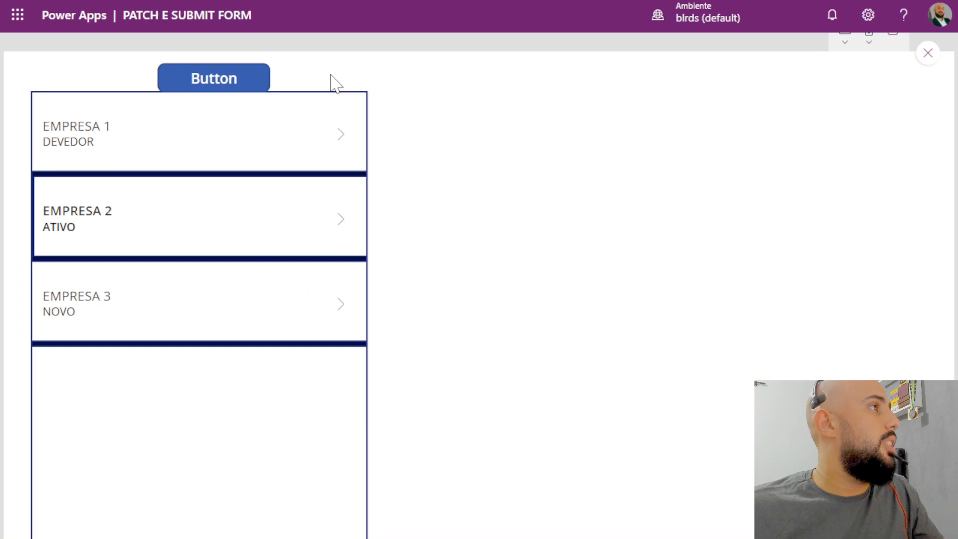
left_click(336, 135)
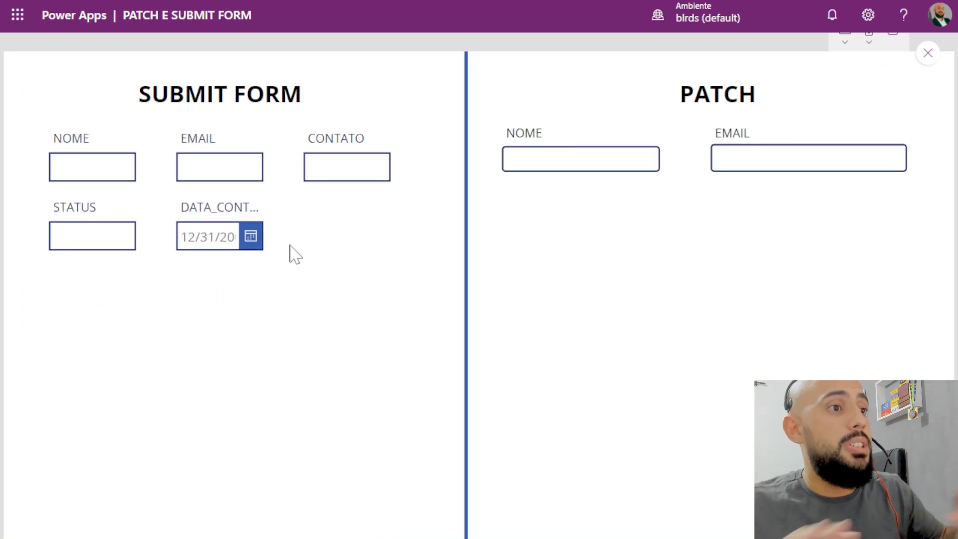
left_click(928, 52)
Delete the button from Screen2 and return to Screen1
left_click(172, 290)
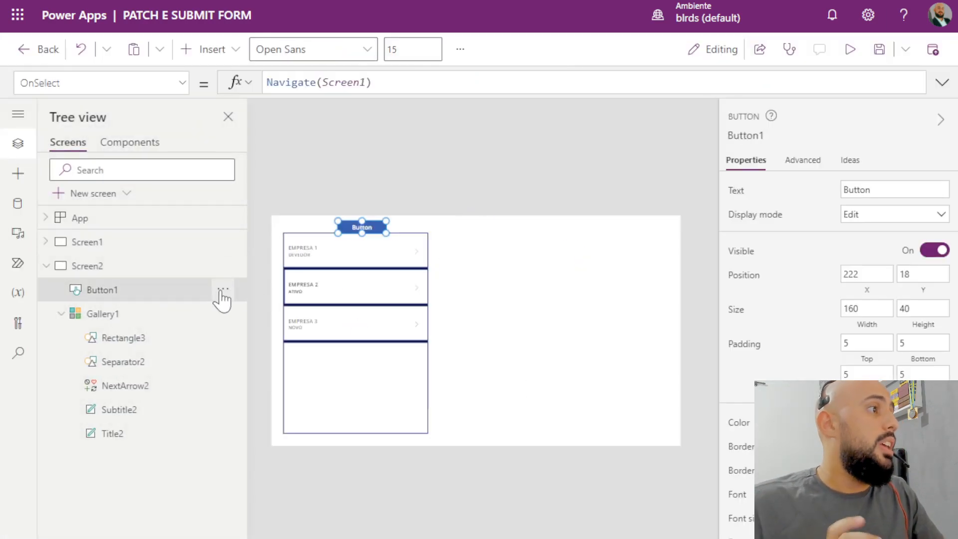
left_click(223, 289)
left_click(272, 395)
left_click(133, 243)
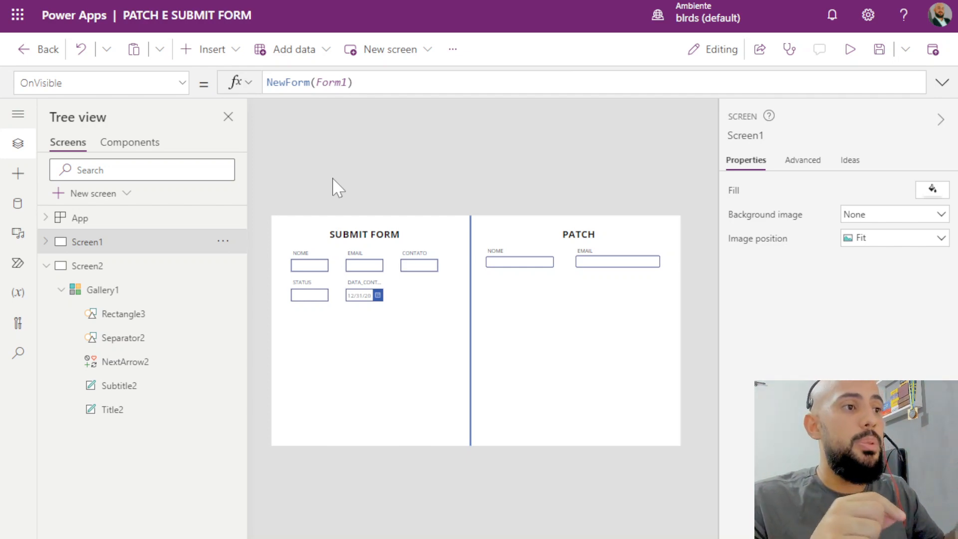
Move the EMAIL label and text input in the PATCH section below the NOME input, aligned to its left edge
left_click(525, 261)
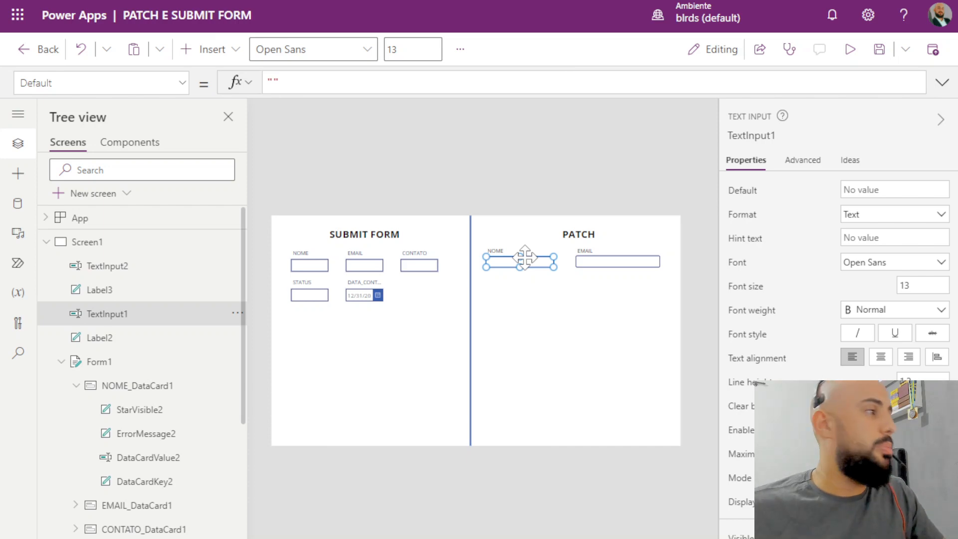
left_click(586, 251)
left_click(601, 262, "shift")
left_click_drag(616, 262, 534, 301)
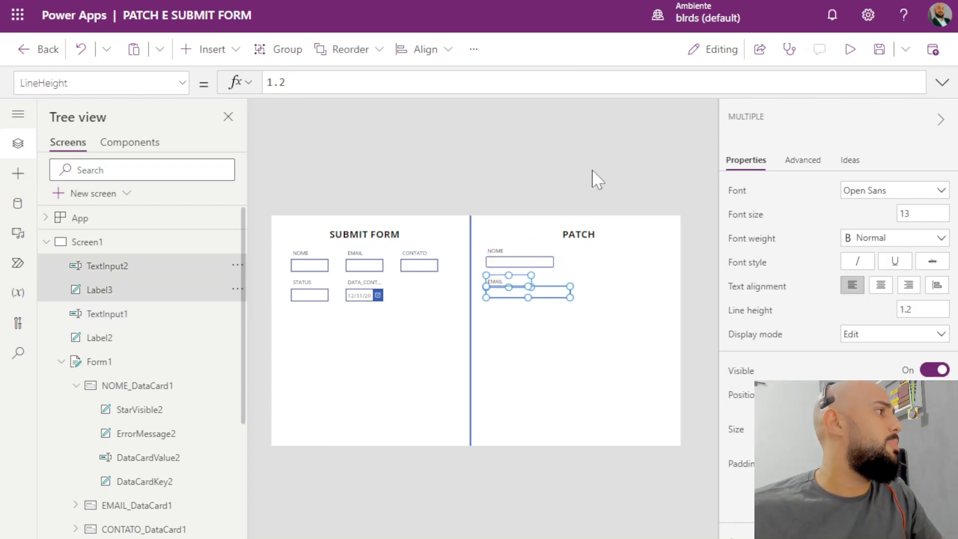
Shrink the EMAIL text input in the PATCH section to the same width as the NOME input
left_click(578, 274)
left_click(568, 294)
scroll(574, 304, "up", 4)
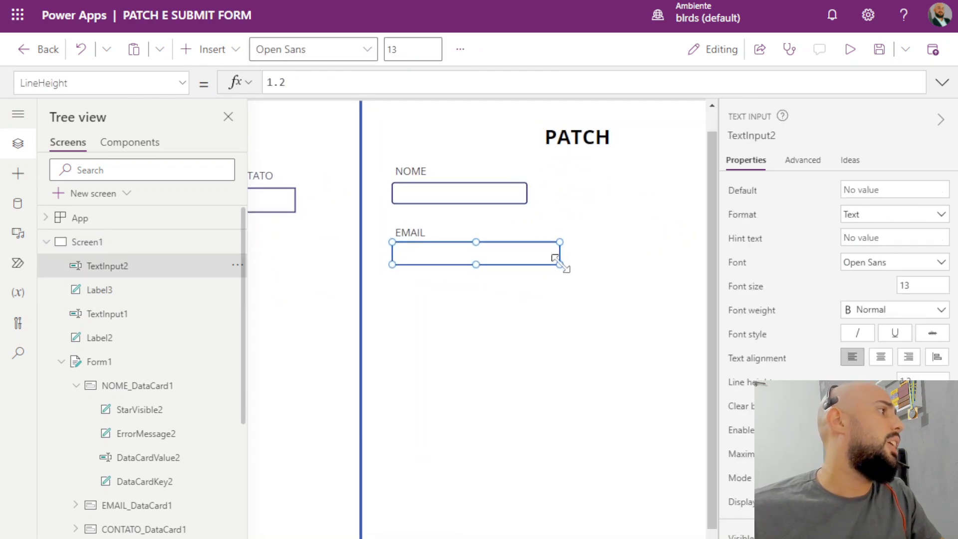
left_click_drag(554, 257, 531, 267)
left_click(568, 239)
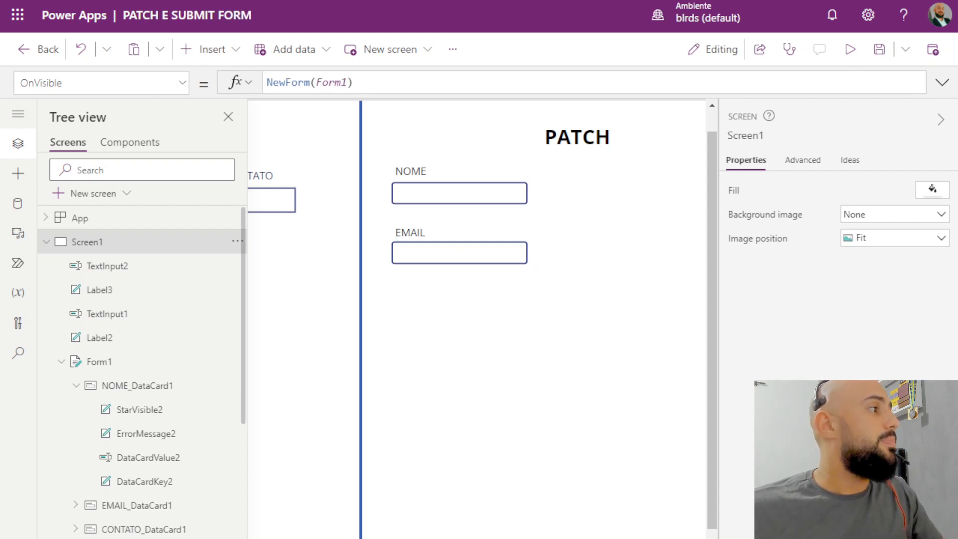
Try Form1's field layout with 1, 3 and 4 columns
scroll(364, 239, "left", 5)
left_click(367, 200)
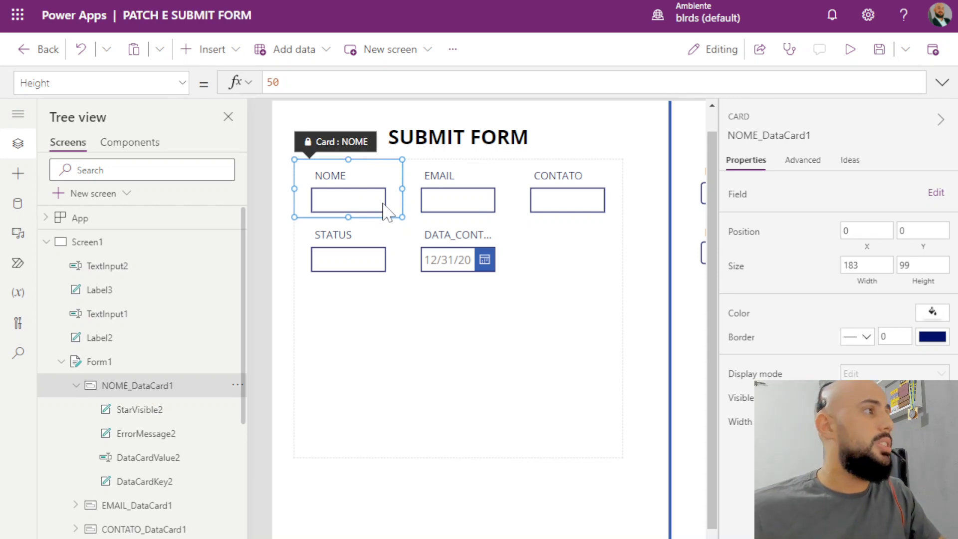
left_click(156, 364)
left_click(874, 282)
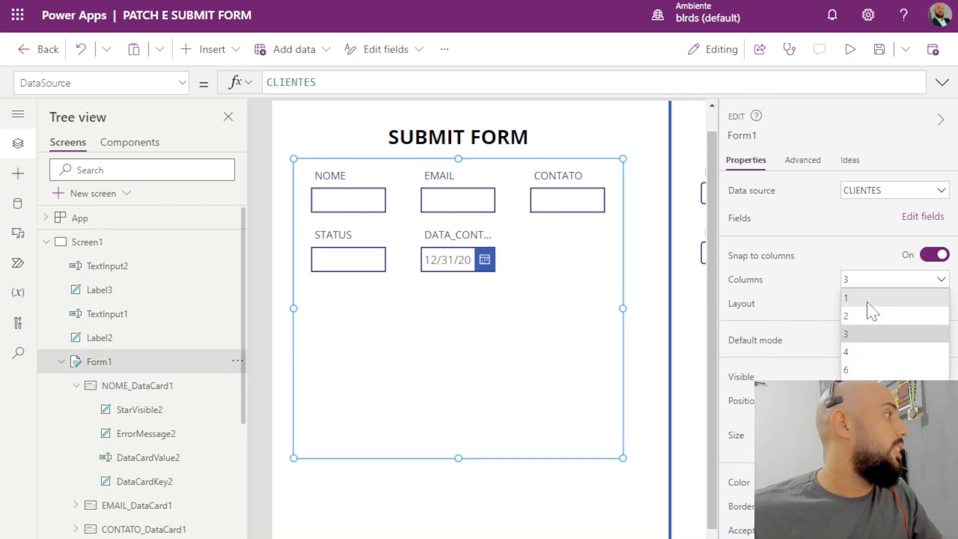
left_click(873, 298)
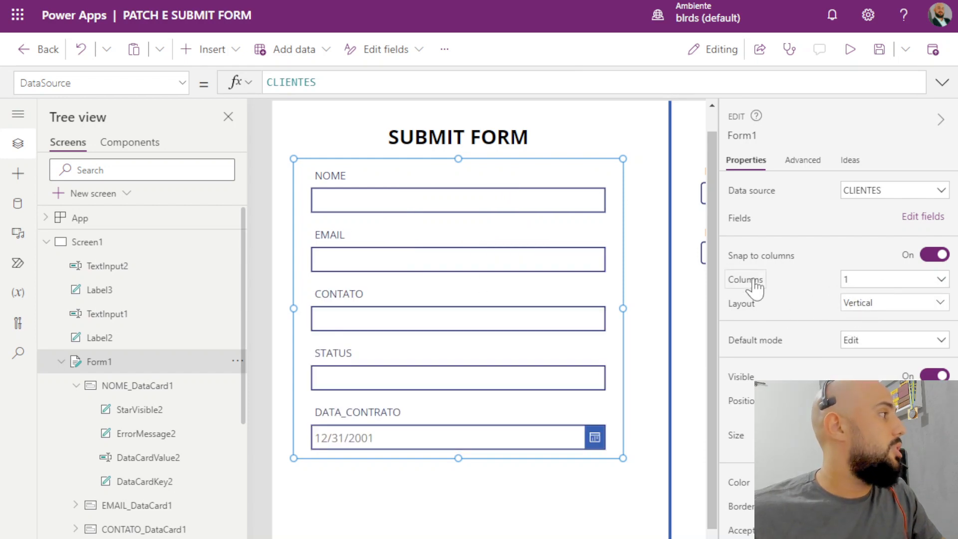
left_click(856, 280)
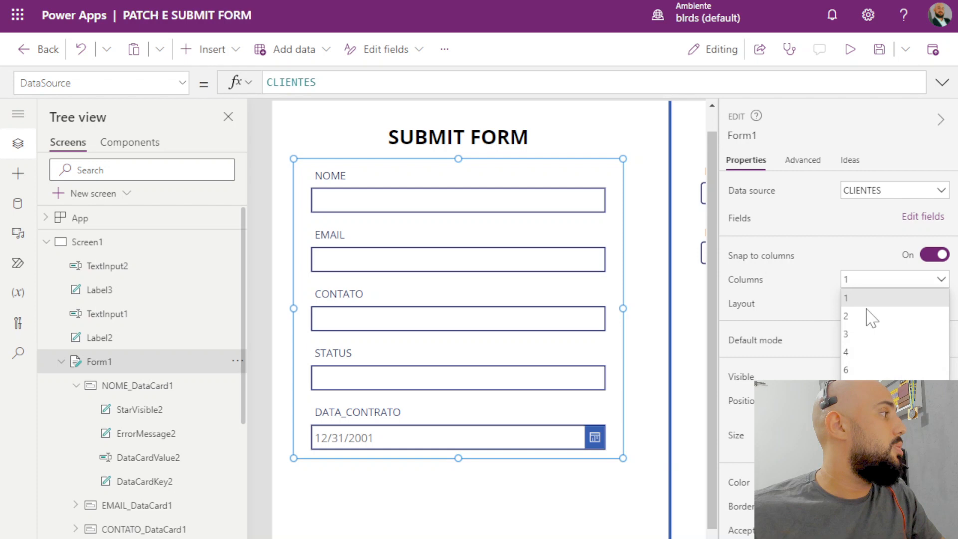
left_click(858, 337)
left_click(860, 282)
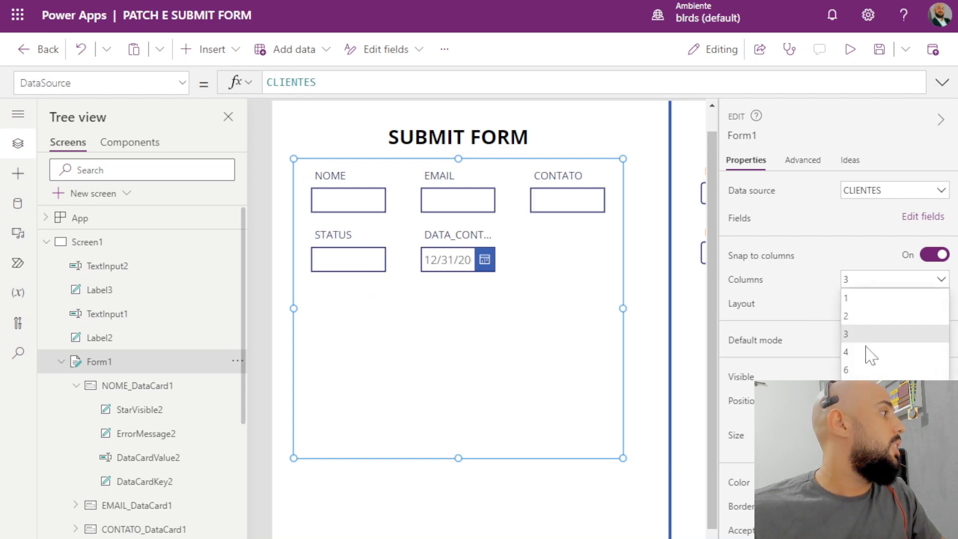
left_click(866, 352)
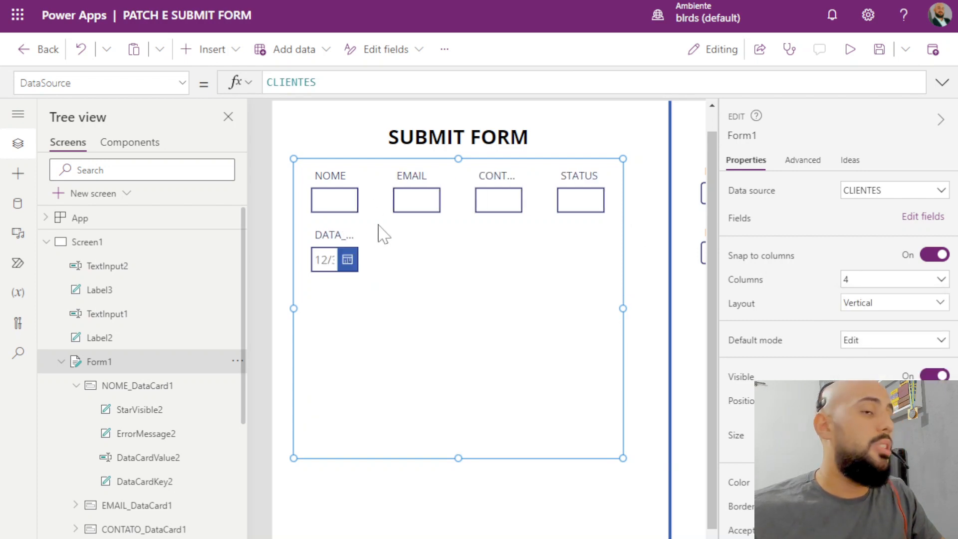
Set Form1 in the SUBMIT FORM section to 2 columns
left_click(898, 282)
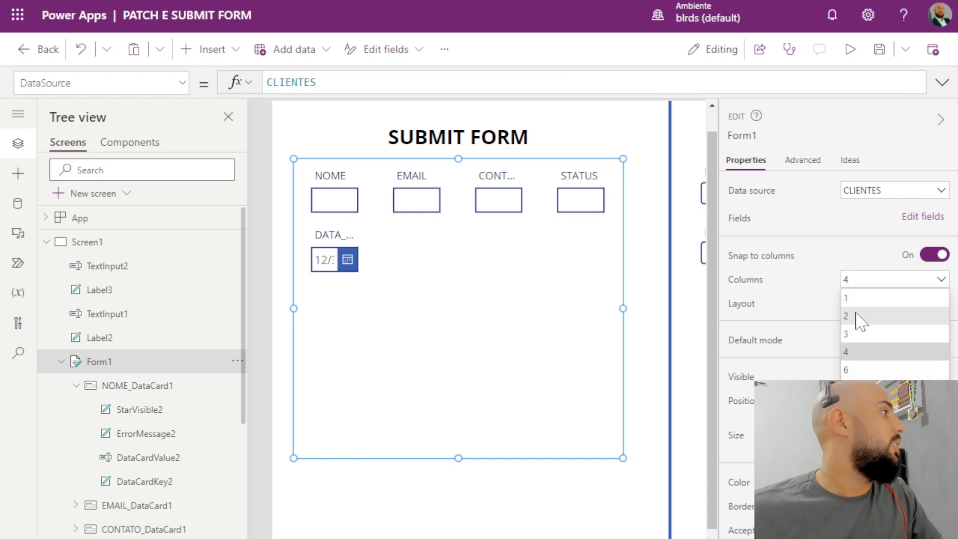
left_click(854, 318)
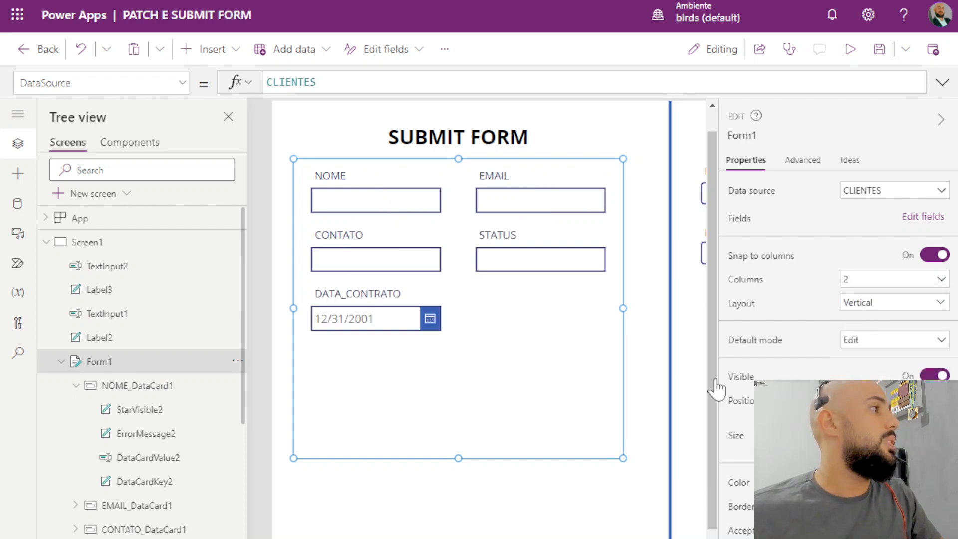
left_click(646, 358)
Unlock the NOME data card in Form1 and inspect the text input inside it
left_click(431, 199)
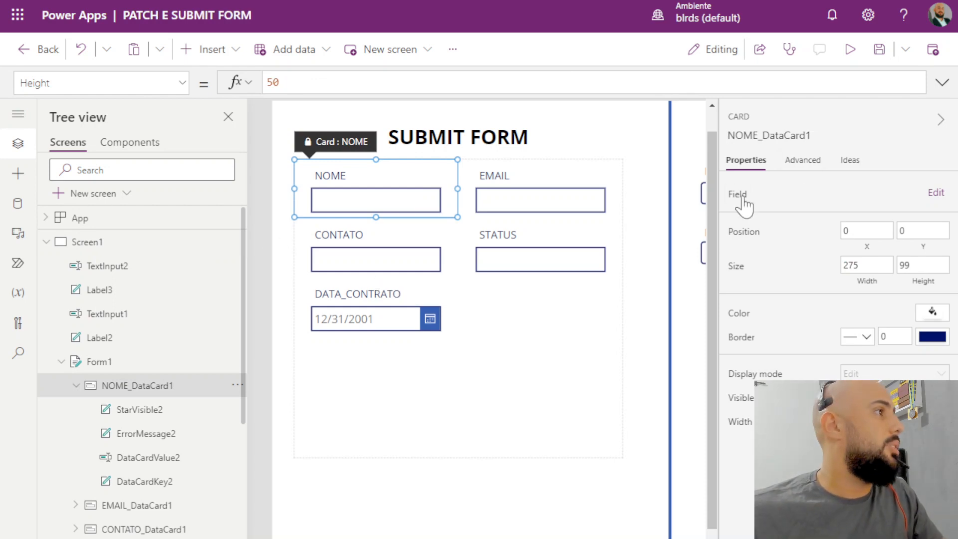
left_click(805, 163)
left_click(837, 208)
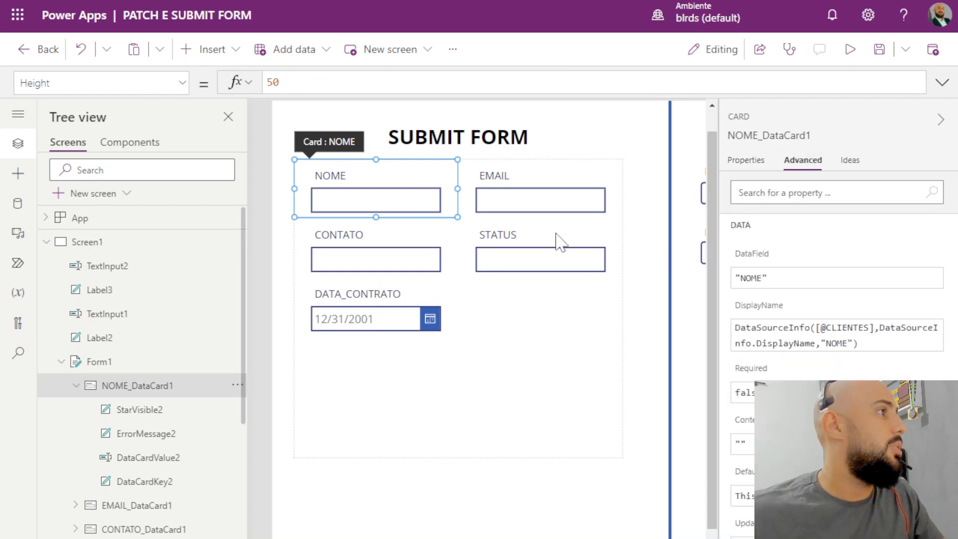
left_click(439, 199)
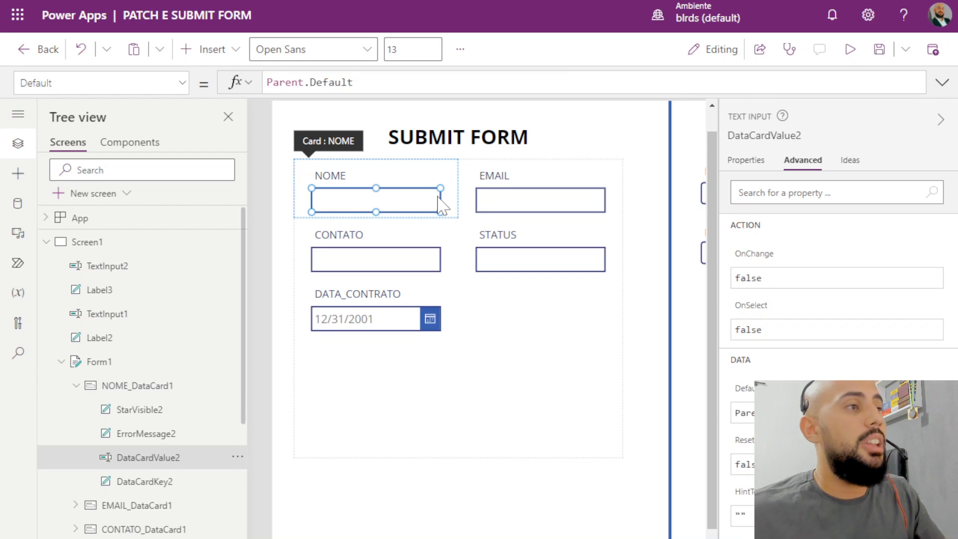
left_click(454, 202)
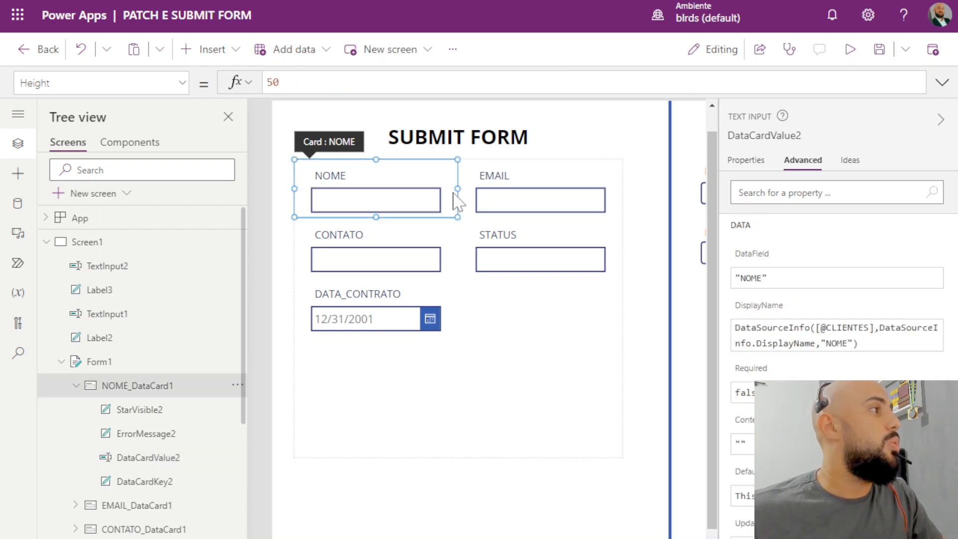
Examine the STATUS data card's Update formula and the controls nested in that card
left_click(534, 257)
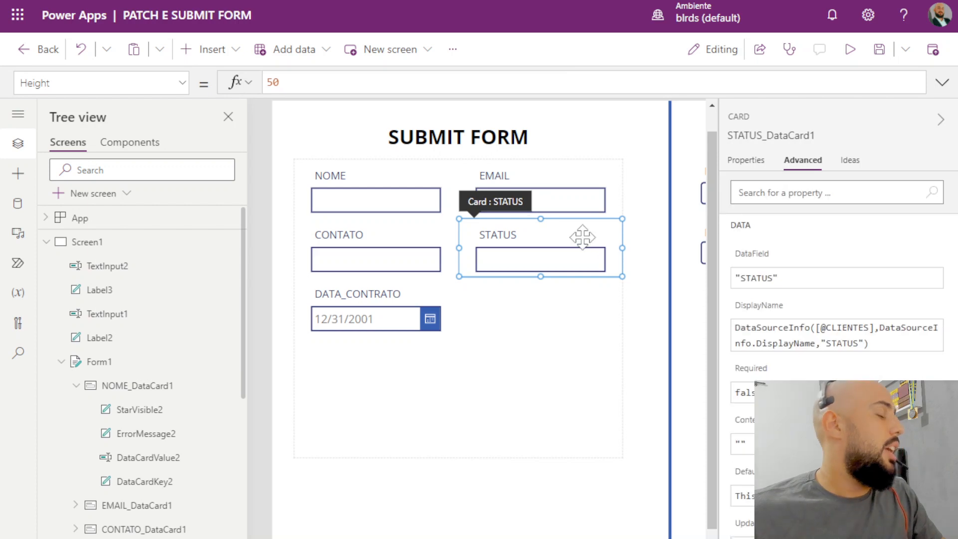
left_click(579, 260)
left_click(614, 243)
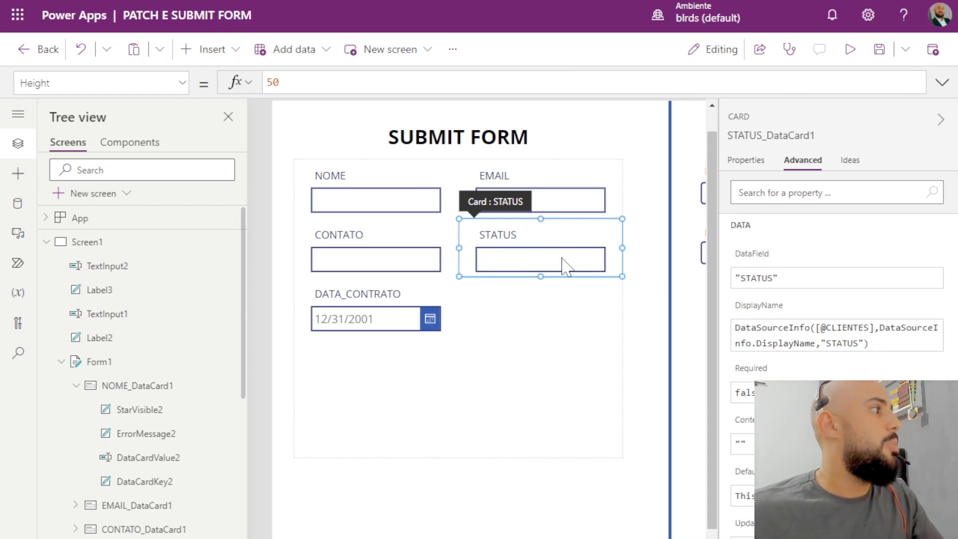
left_click(182, 83)
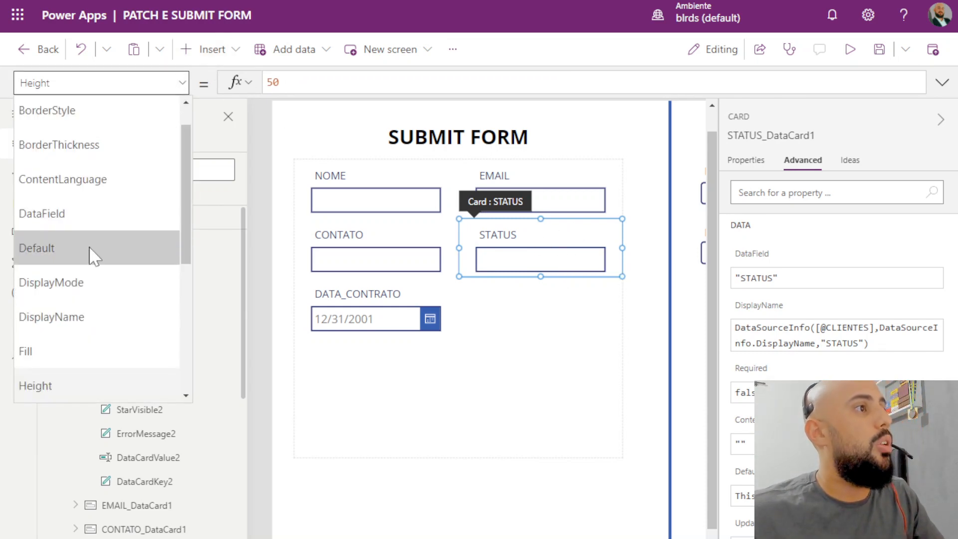
scroll(91, 256, "up", 1)
scroll(92, 254, "down", 4)
left_click(88, 227)
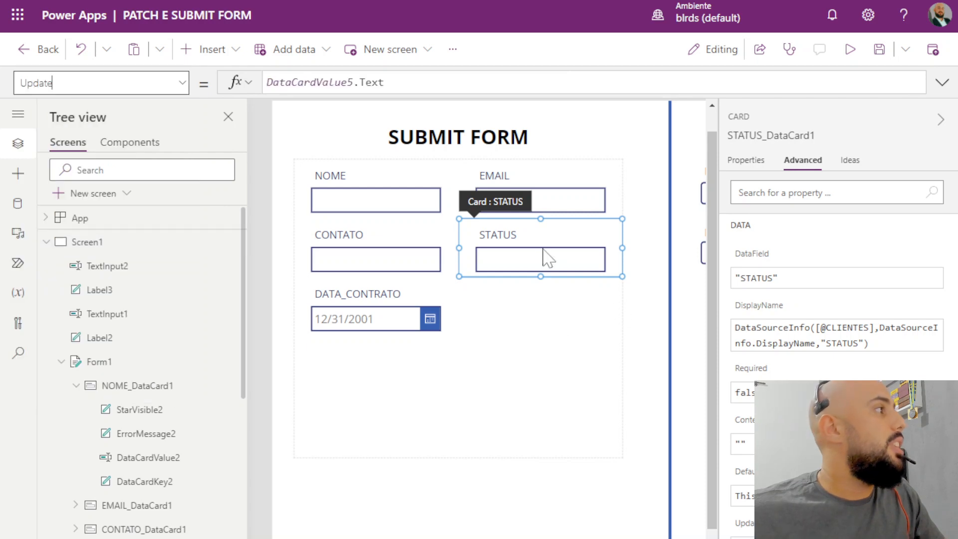
left_click(372, 82)
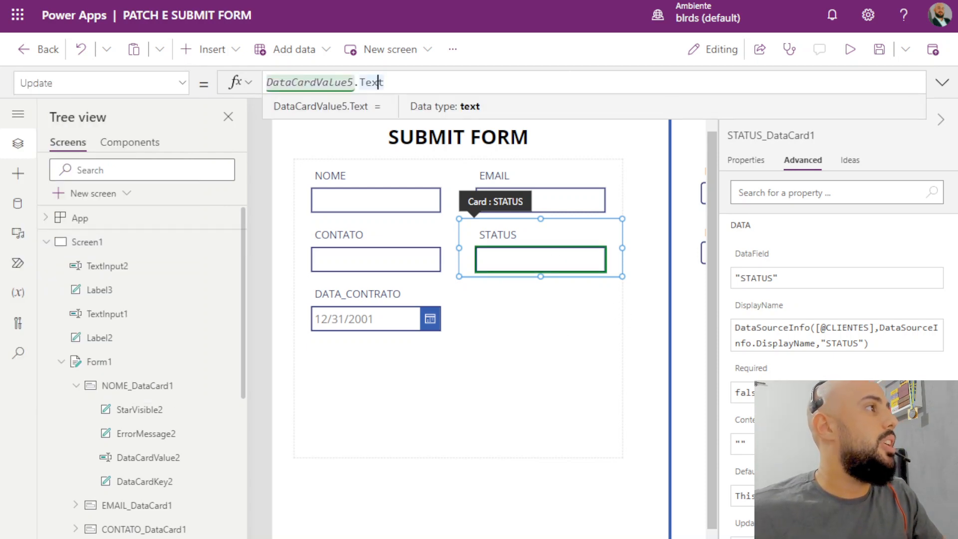
scroll(168, 392, "down", 5)
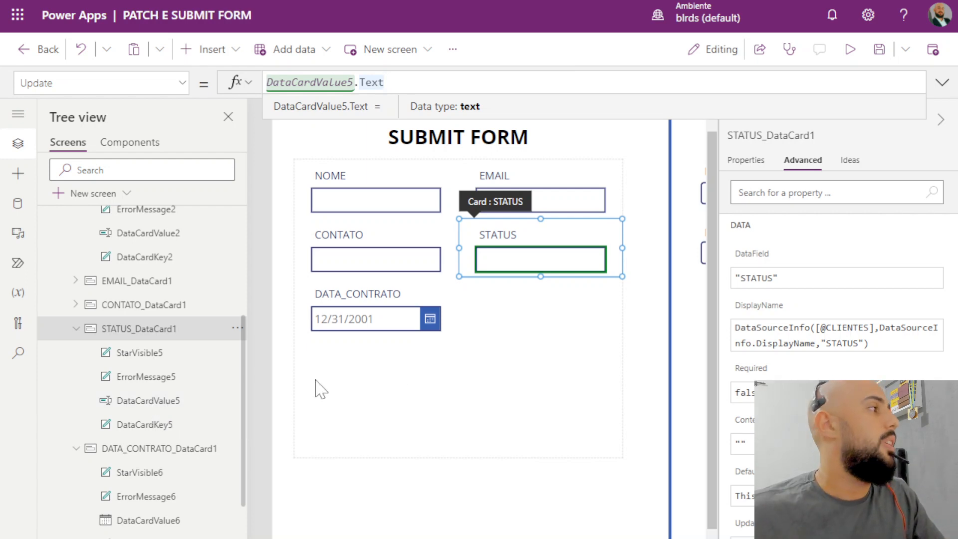
scroll(604, 363, "down", 4)
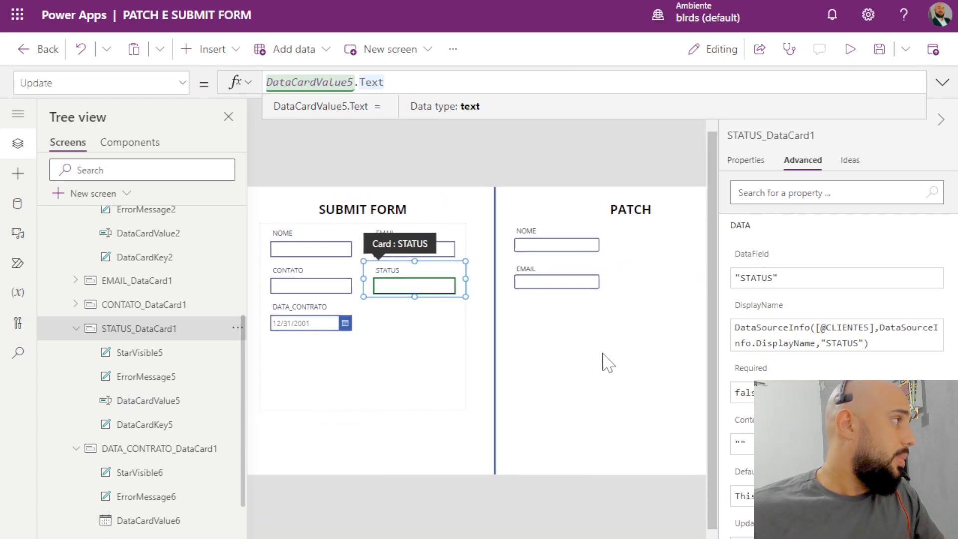
left_click(454, 161)
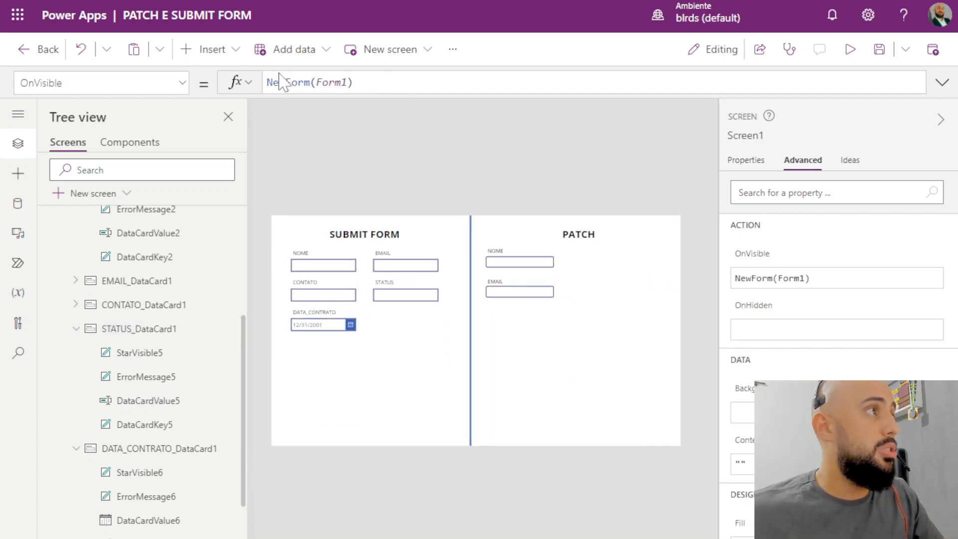
Insert a button and place it just below Form1 at the form's lower-right corner
left_click(228, 57)
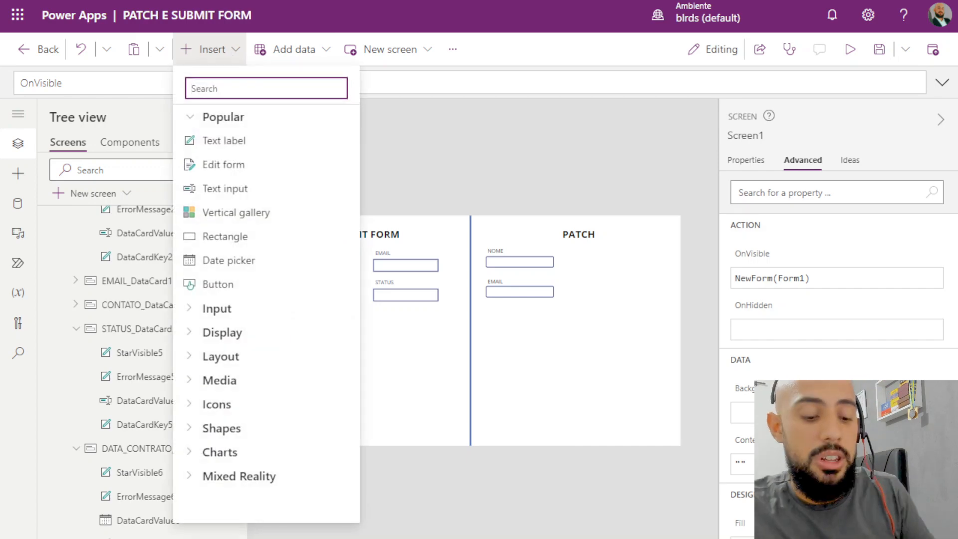
type("BU")
left_click(235, 141)
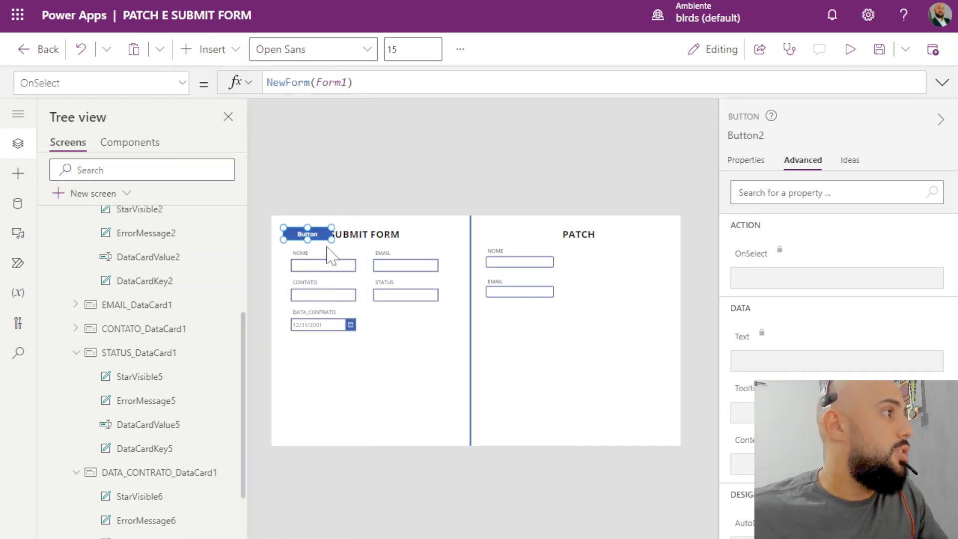
left_click_drag(306, 231, 439, 402)
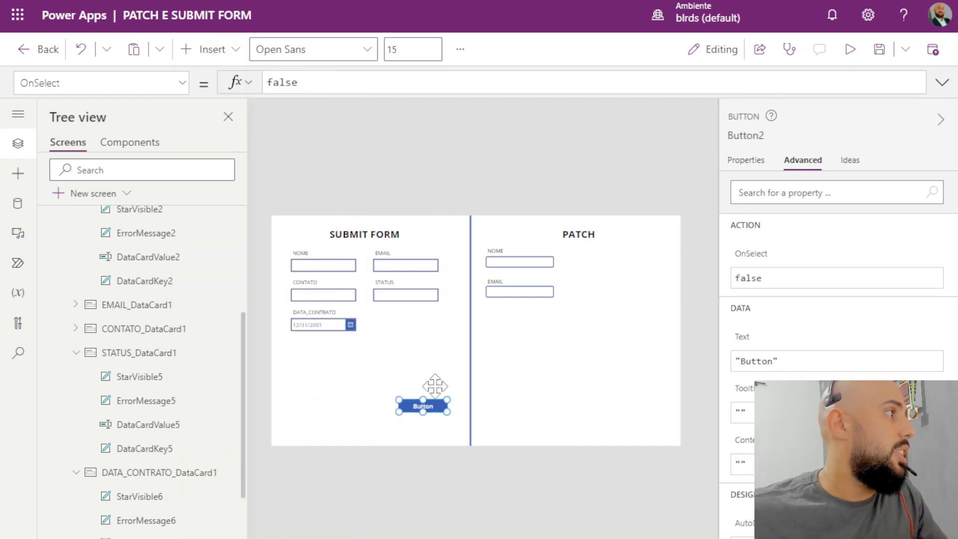
Set the new button's OnSelect formula to SubmitForm(Form1)
double_click(356, 84)
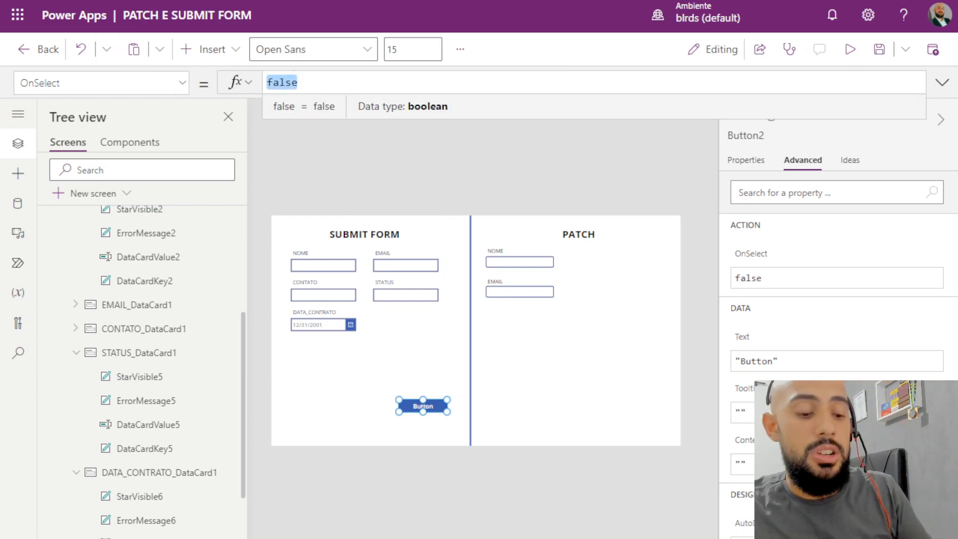
type("SUB")
key("Tab")
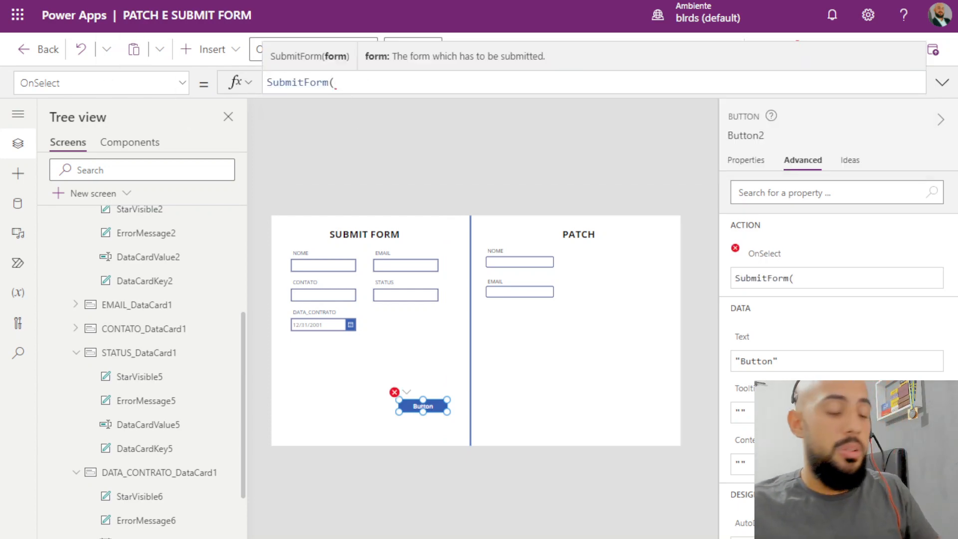
type("FORM")
key("Tab")
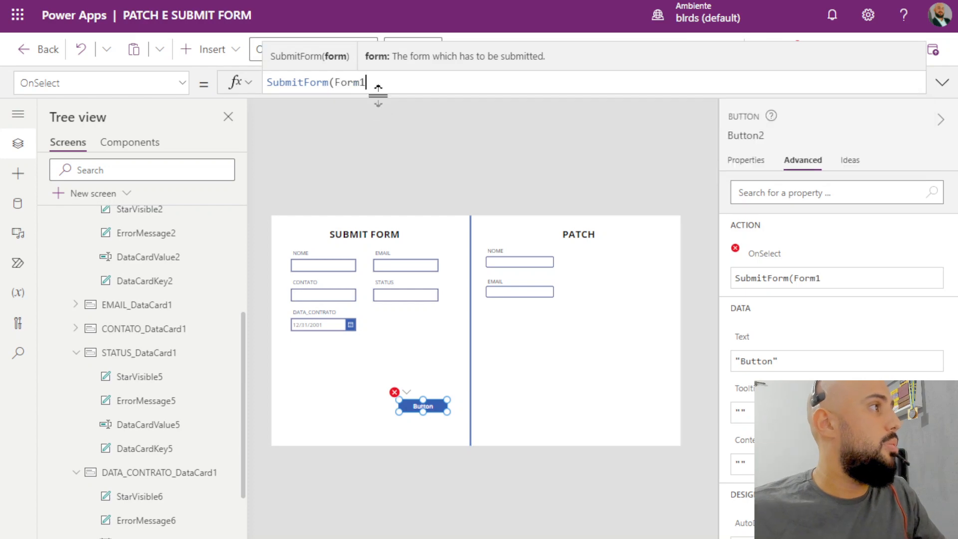
type(")")
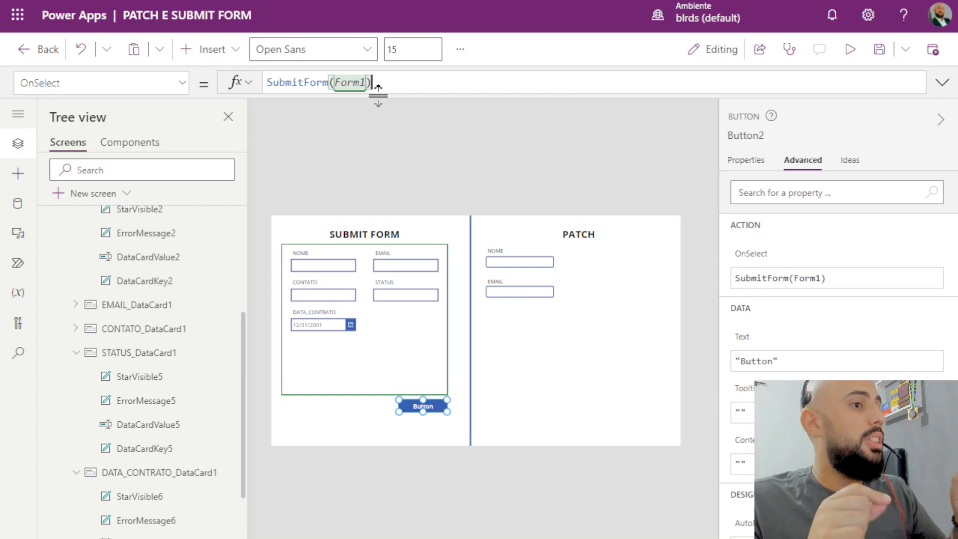
Replace Form1's OnSuccess formula with a Notify call whose message is "SALVO COM SUCESSO"
left_click(414, 339)
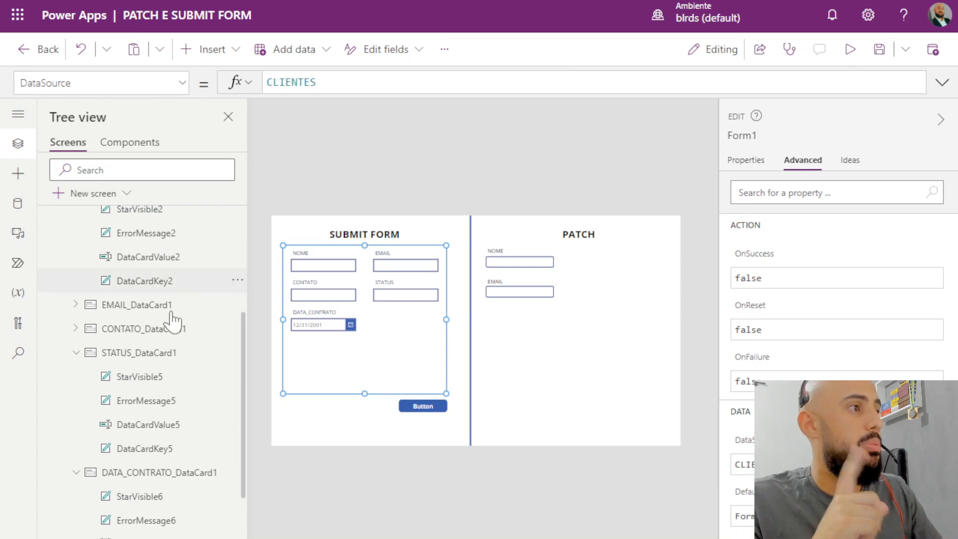
scroll(176, 329, "up", 3)
left_click(182, 83)
scroll(150, 137, "down", 5)
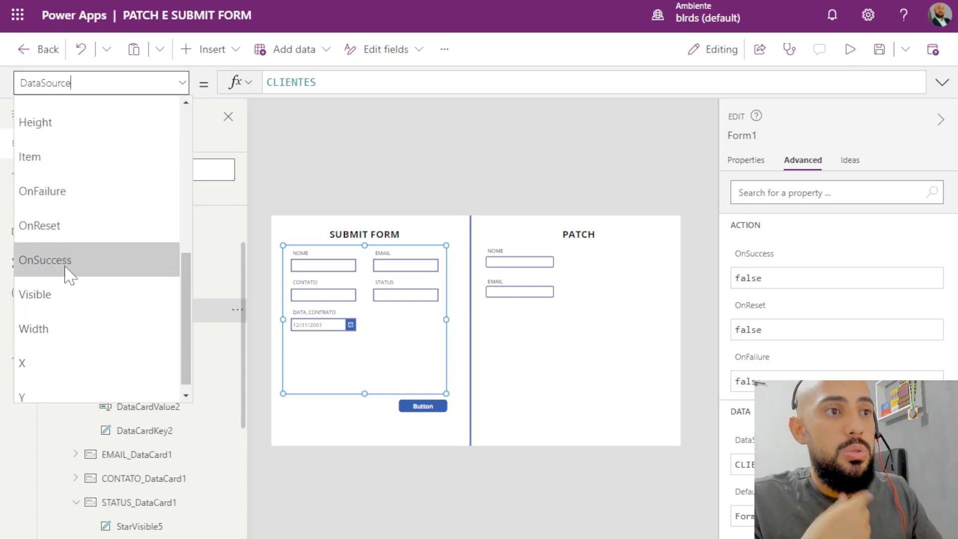
left_click(82, 274)
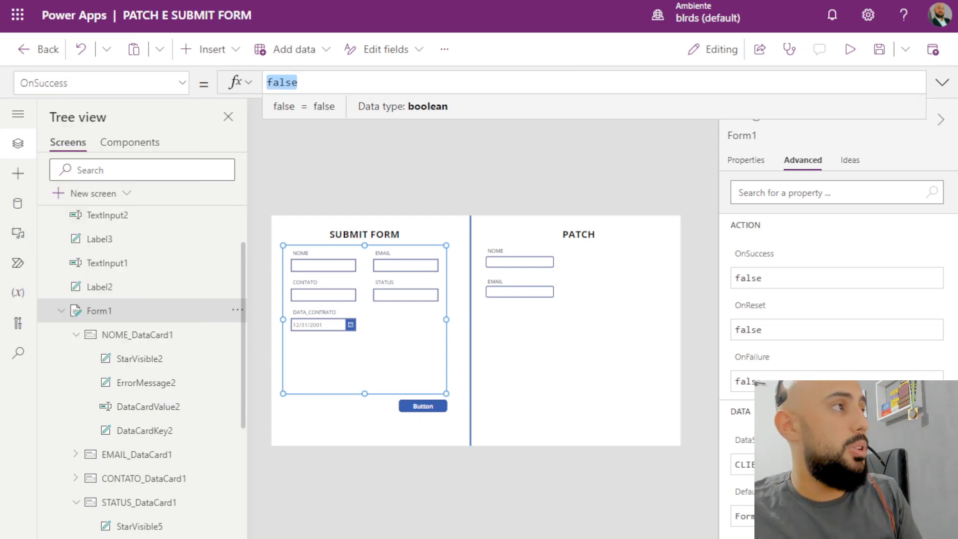
type("NOTI")
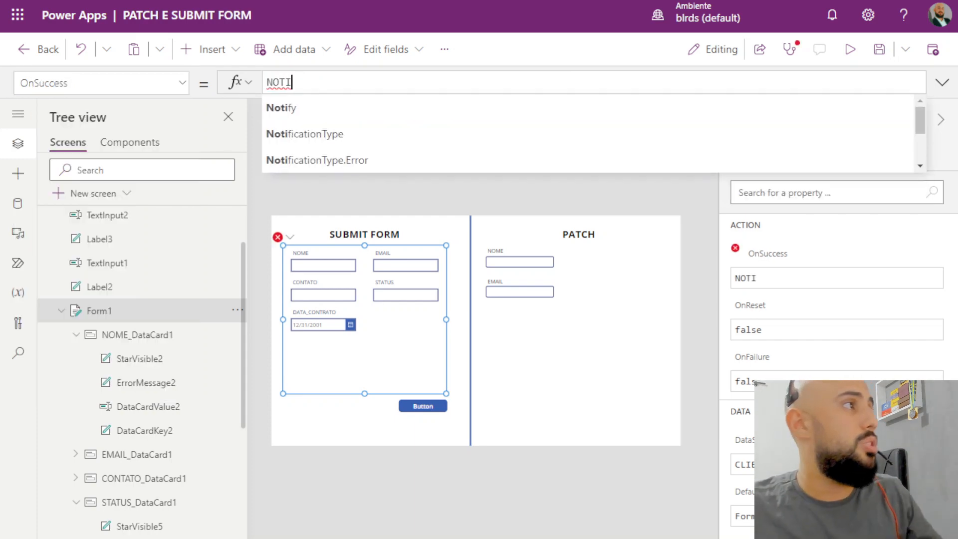
key("Tab")
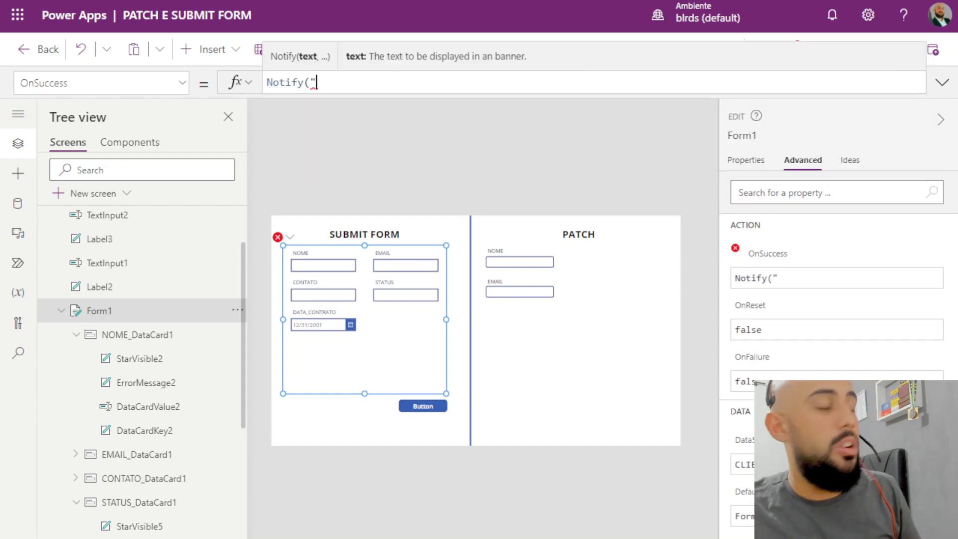
type("\"SALVO COM CO")
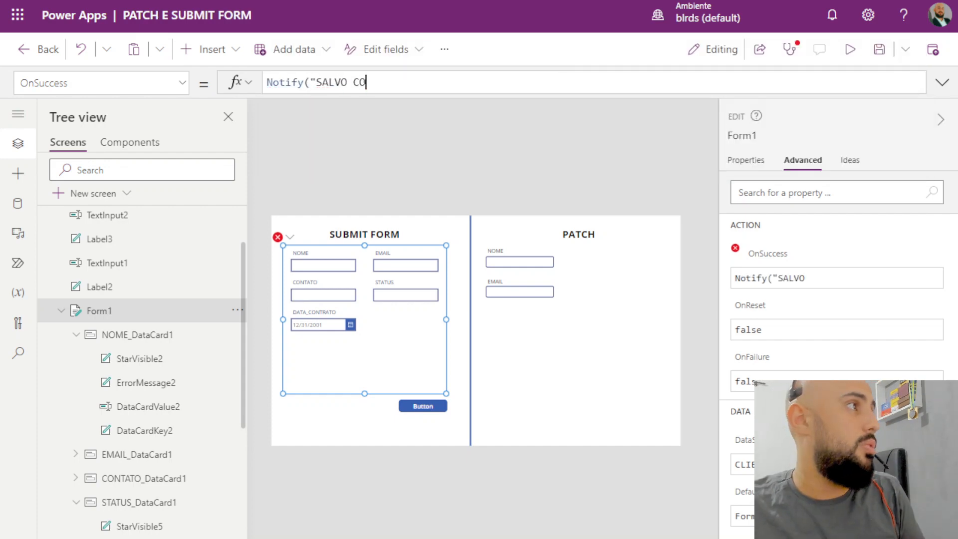
key("BackSpace")
key("BackSpace")
type("SUCESSO")
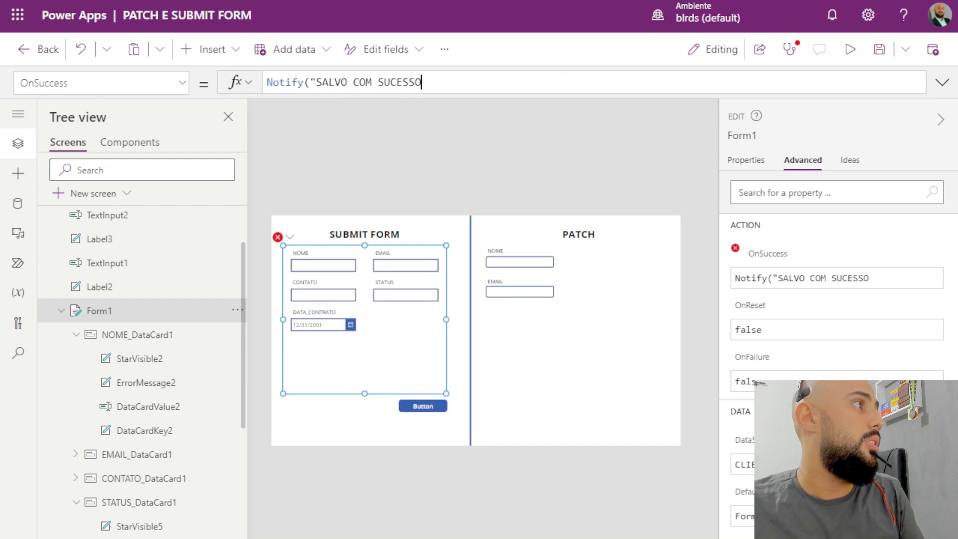
Complete the OnSuccess Notify formula with NotificationType.Success as its notification type
type("\",NO")
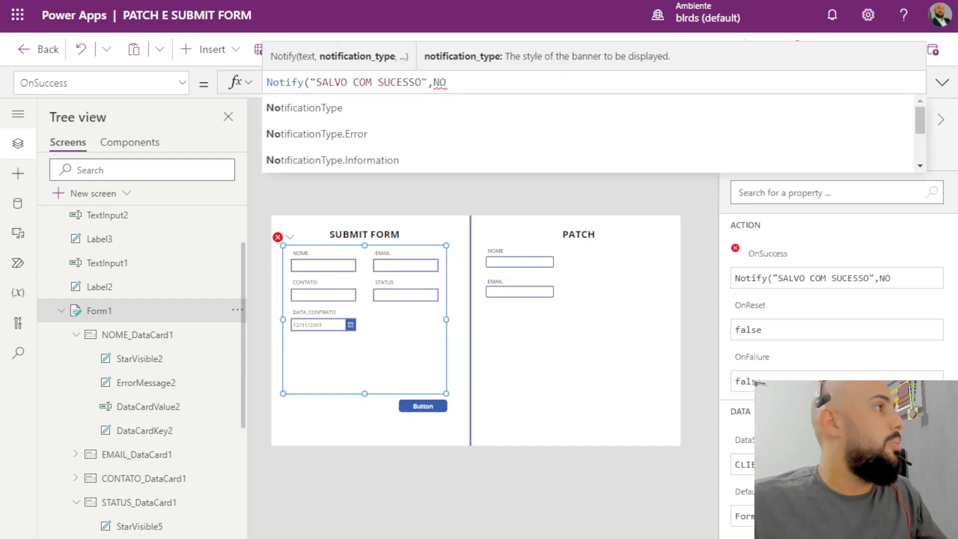
left_click(369, 161)
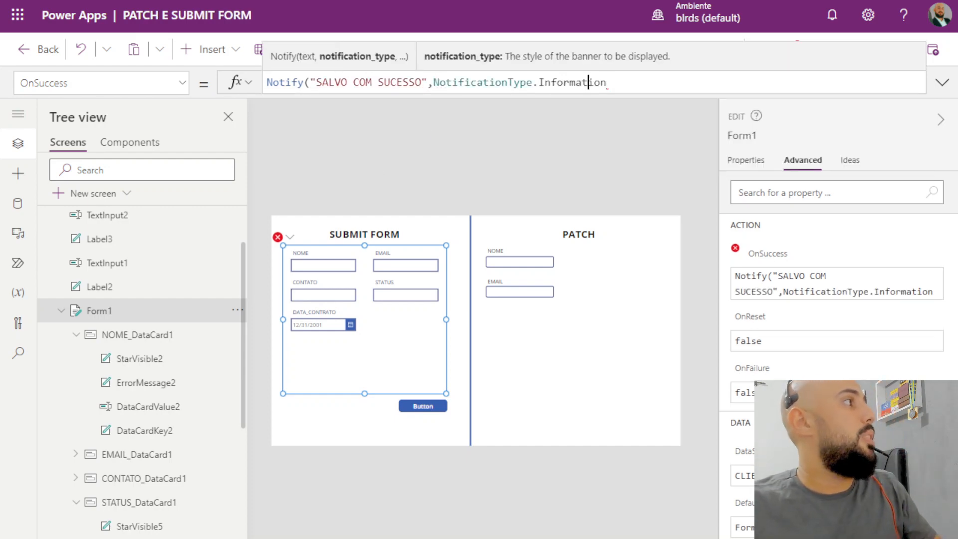
double_click(588, 82)
type("SU")
key("Tab")
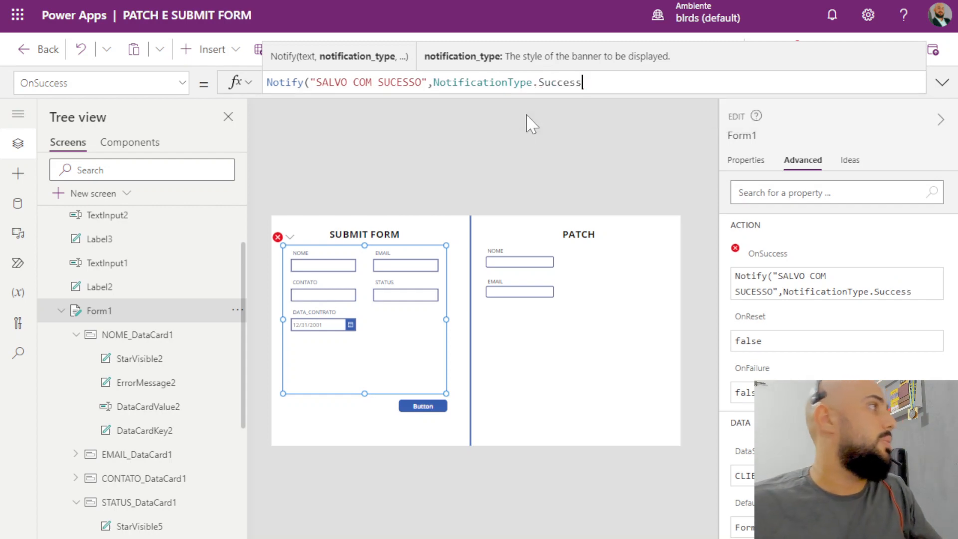
type(")")
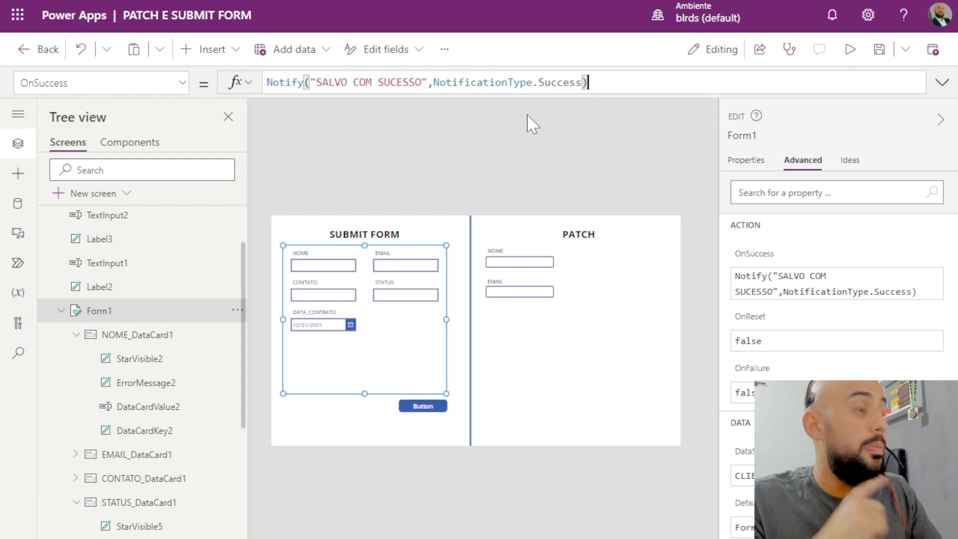
Make the NOME data card in Form1 mandatory by setting its Required property to true
left_click(347, 265)
left_click(102, 82)
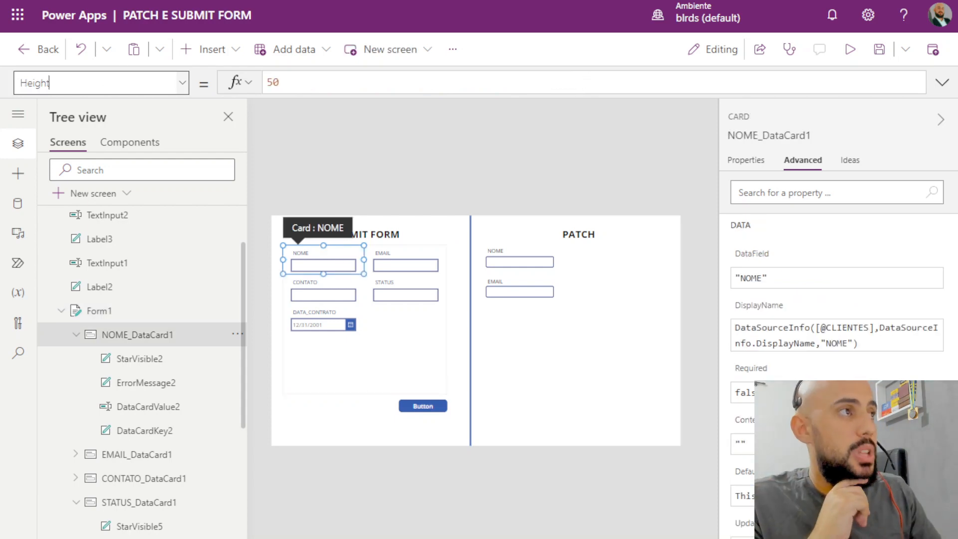
left_click(102, 188)
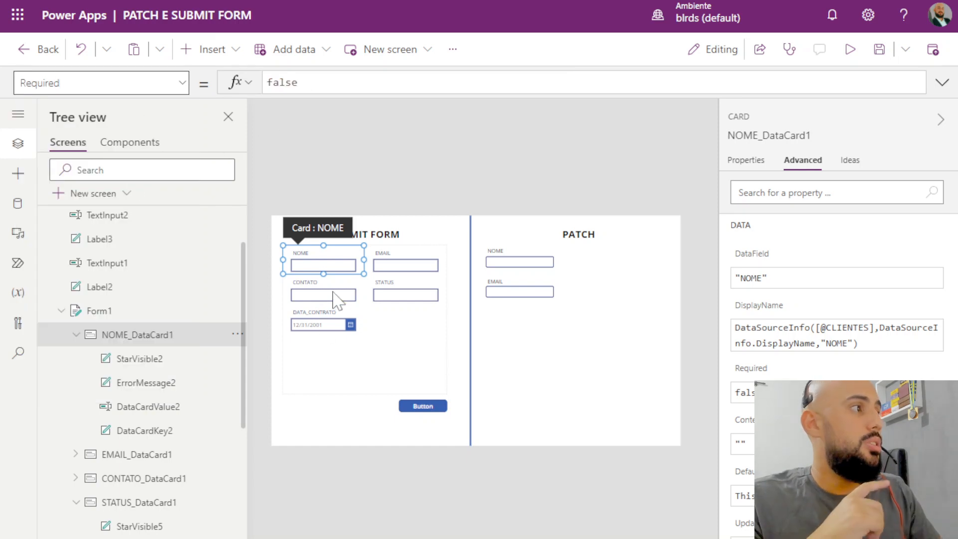
left_click(182, 83)
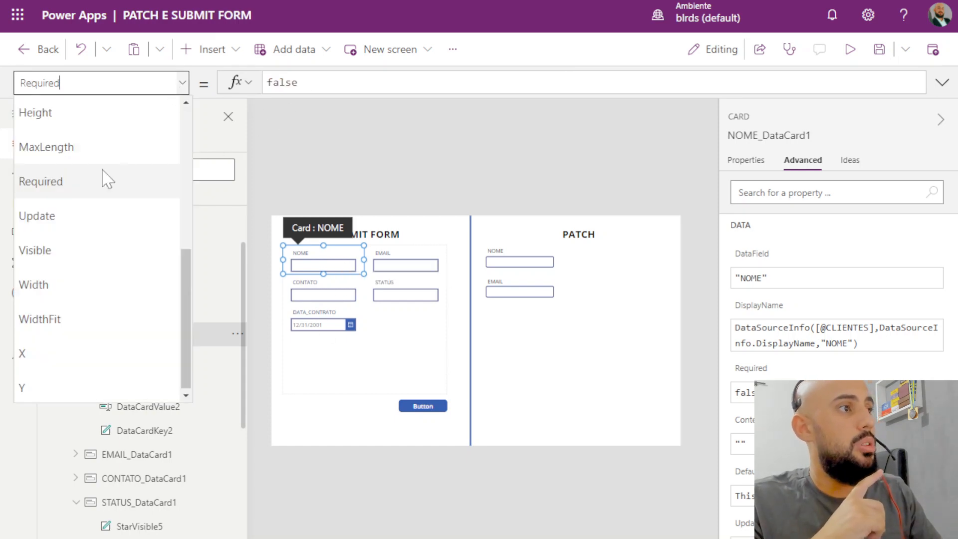
left_click(85, 182)
left_click(299, 82)
key("ctrl+a")
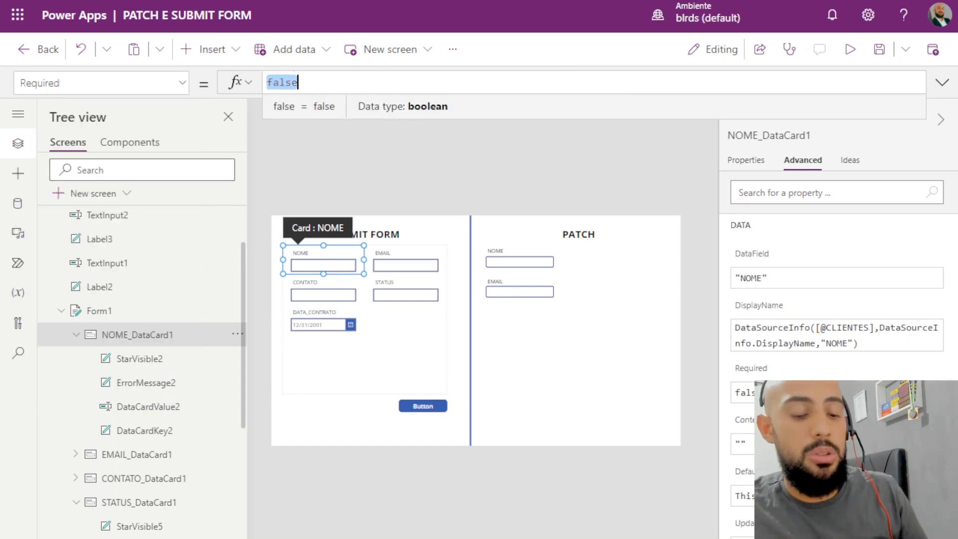
type("true")
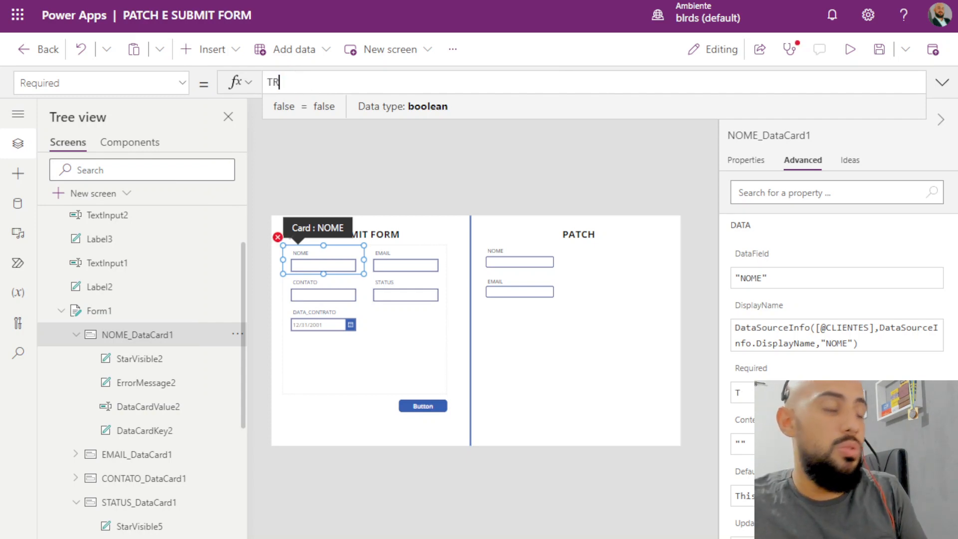
left_click(365, 149)
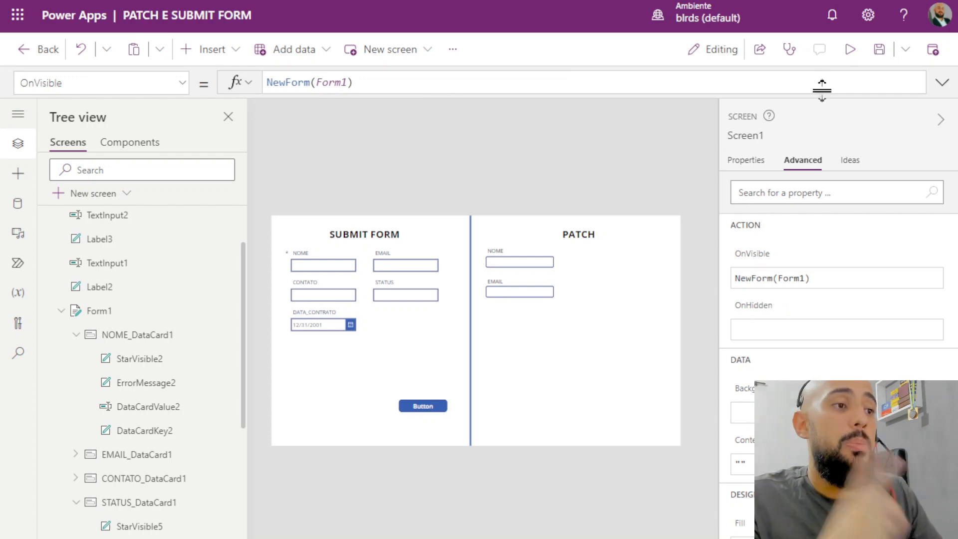
Preview the app, fill EMAIL, CONTATO and STATUS in the form with ASDASD, and submit it with NOME left blank
left_click(850, 49)
left_click(373, 165)
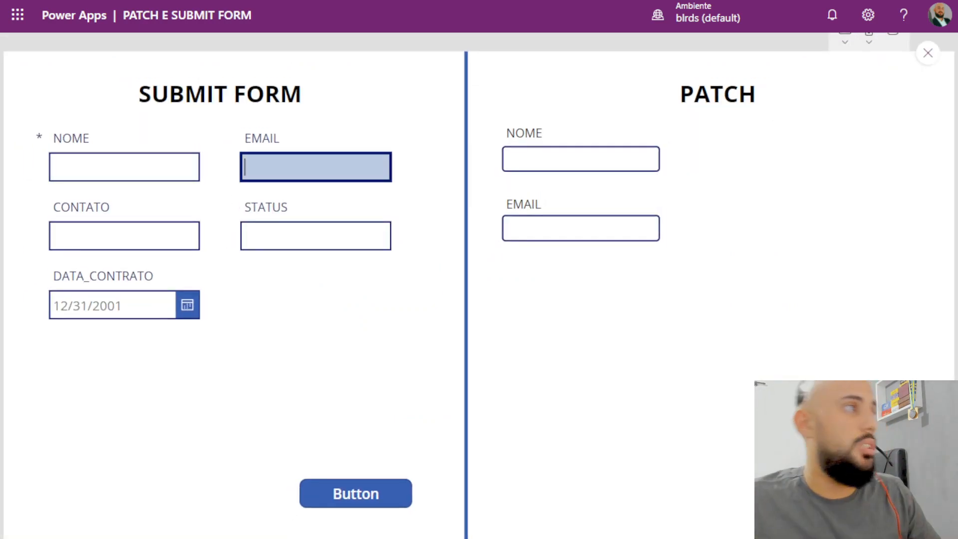
type("ASDASD")
key("Tab")
type("ASDASD")
key("Tab")
type("ASDASD")
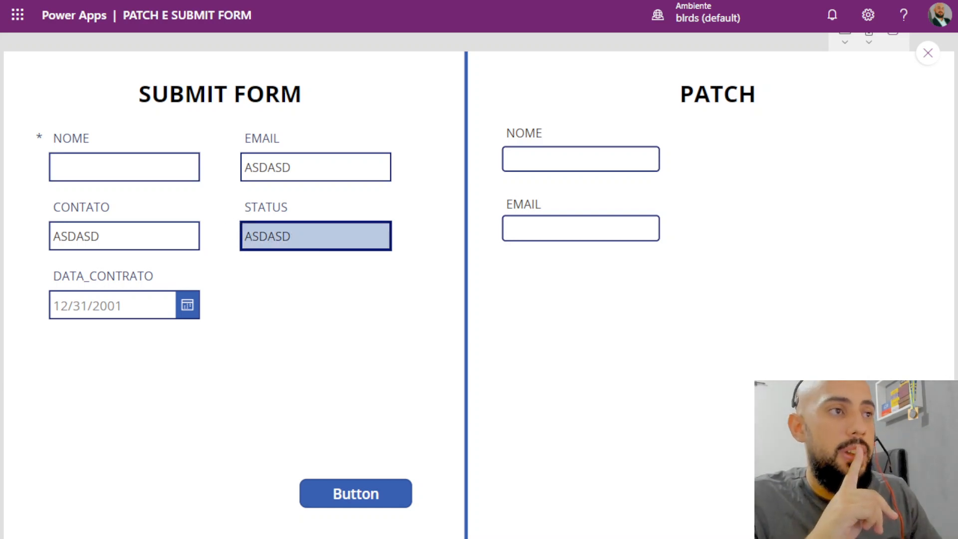
left_click(351, 502)
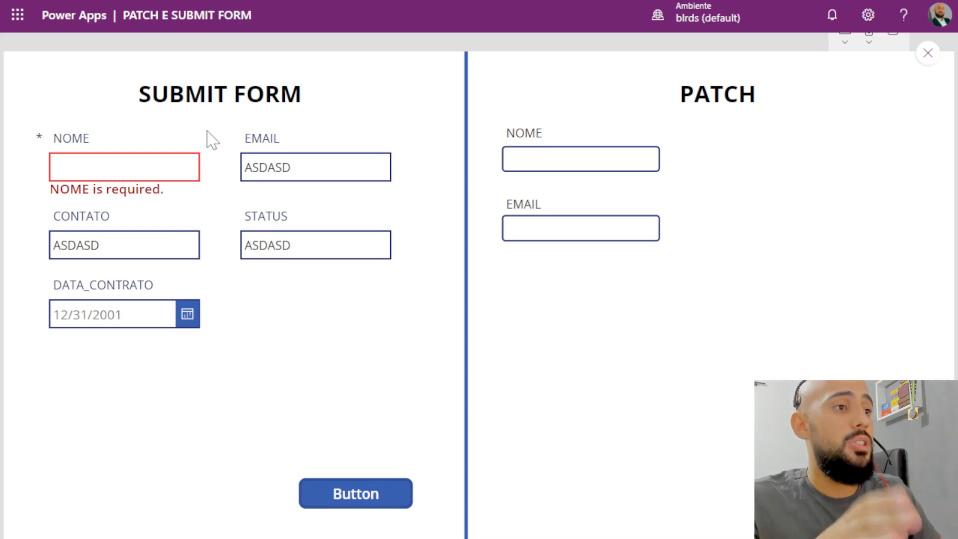
Fill in the form's NOME field with TESTE SUBMIT FORM and submit the form again
left_click(125, 167)
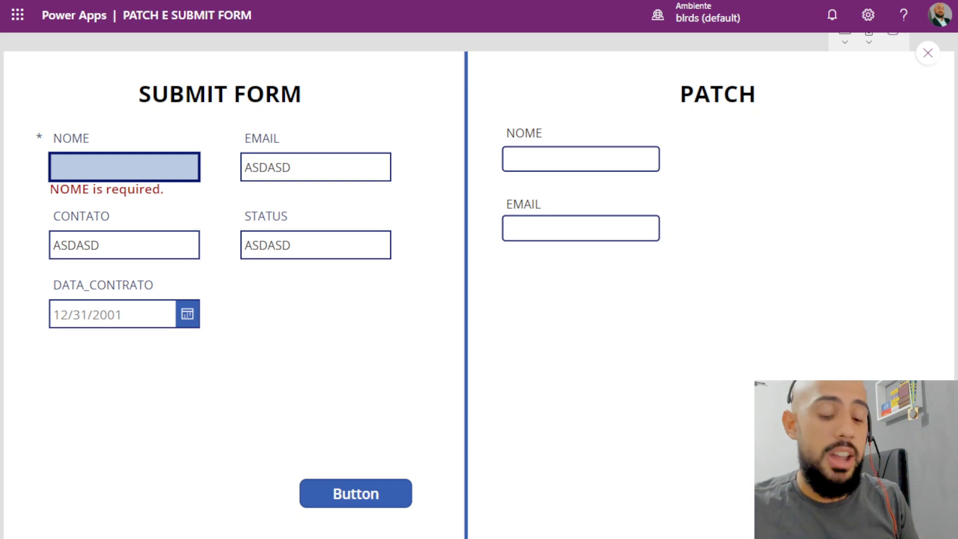
key("BackSpace")
key("BackSpace")
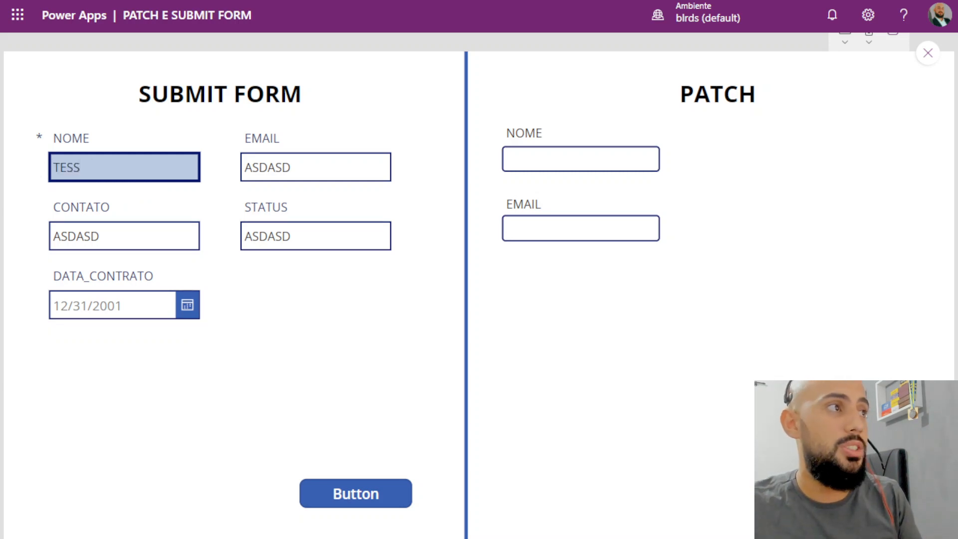
type("TE SUB")
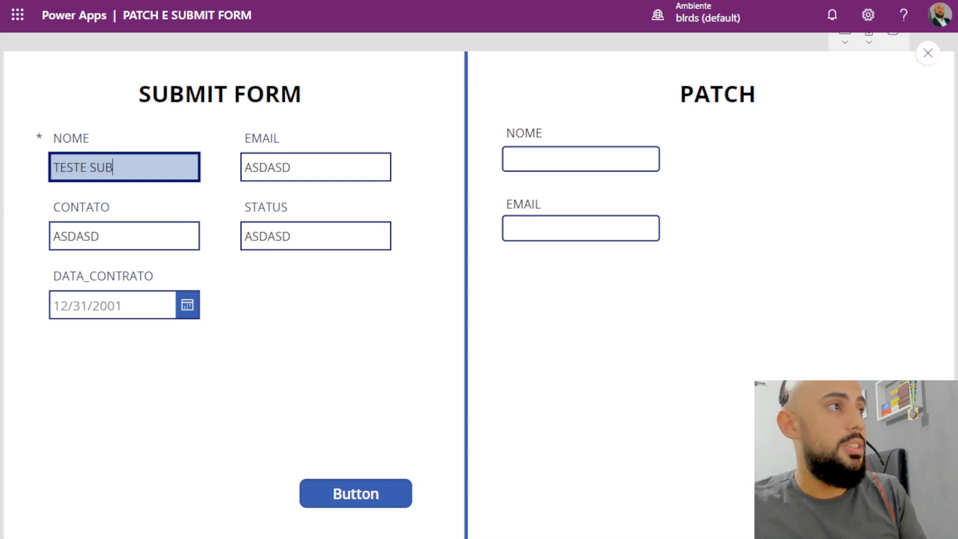
type("MIT FORM")
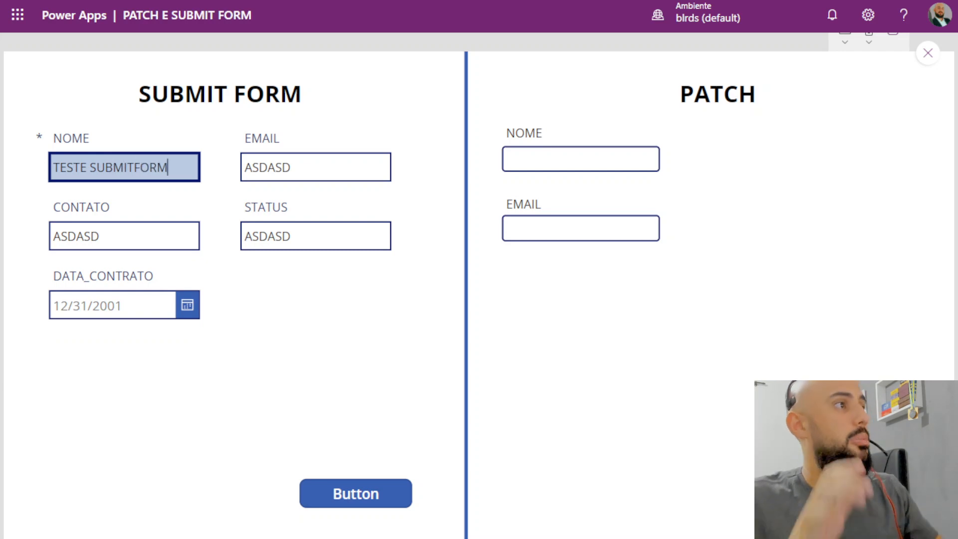
left_click(136, 167)
left_click(271, 311)
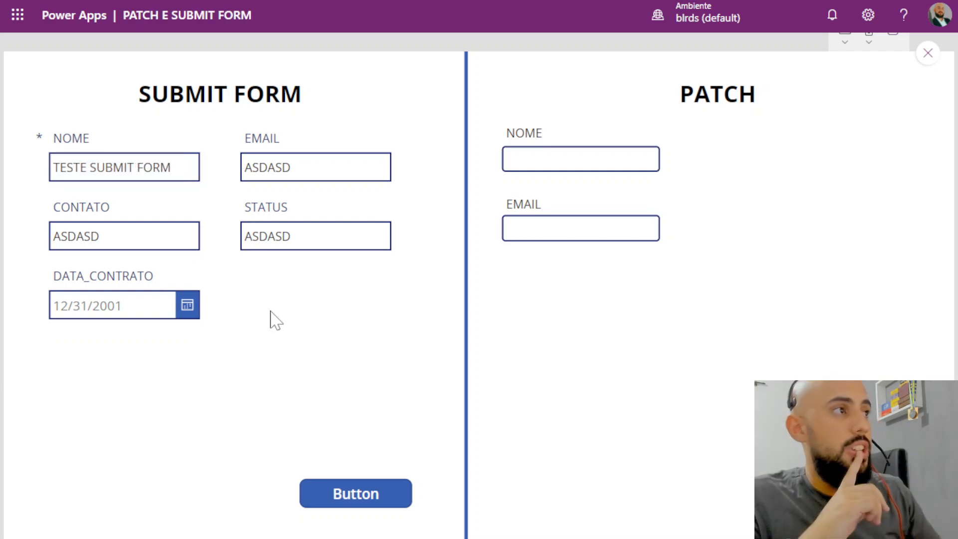
left_click(364, 492)
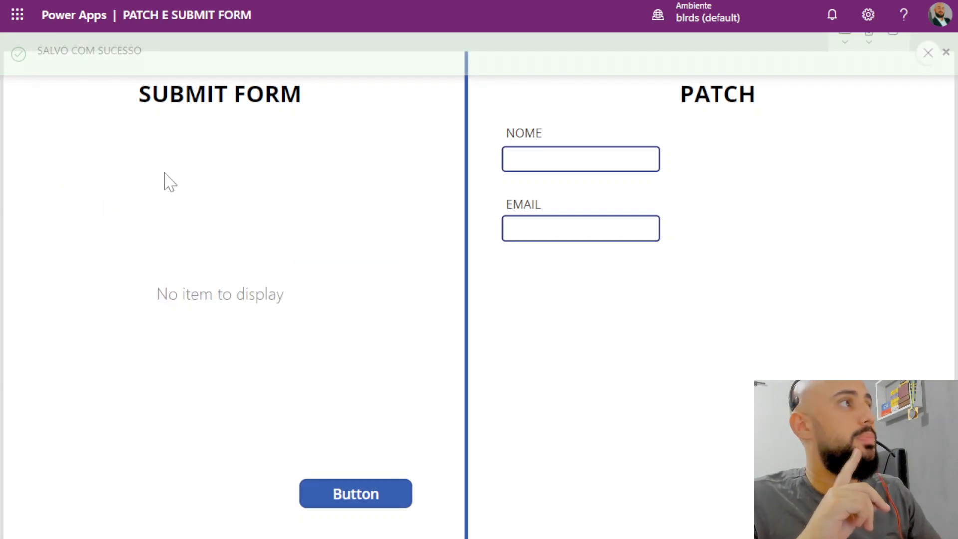
Switch to the CLIENTES list in SharePoint and reload it to check for the submitted record
left_click(389, 1)
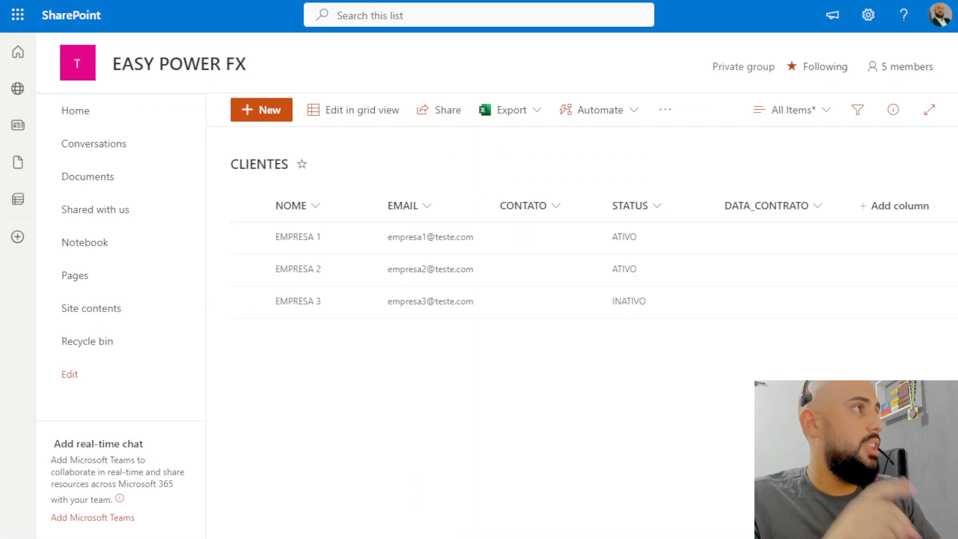
key("F5")
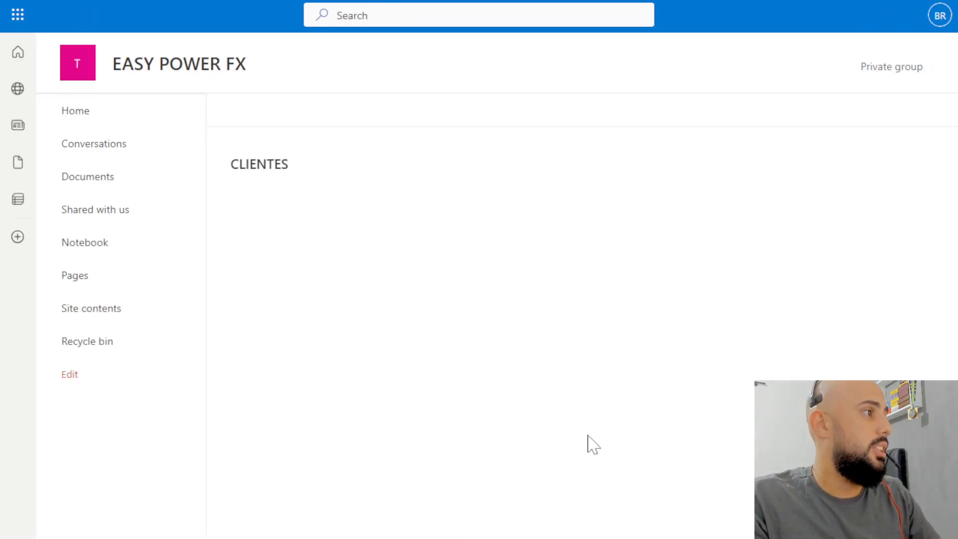
Switch back to the Power Apps editor, exit the preview, and add a button at the lower right of the PATCH half
left_click(313, 345)
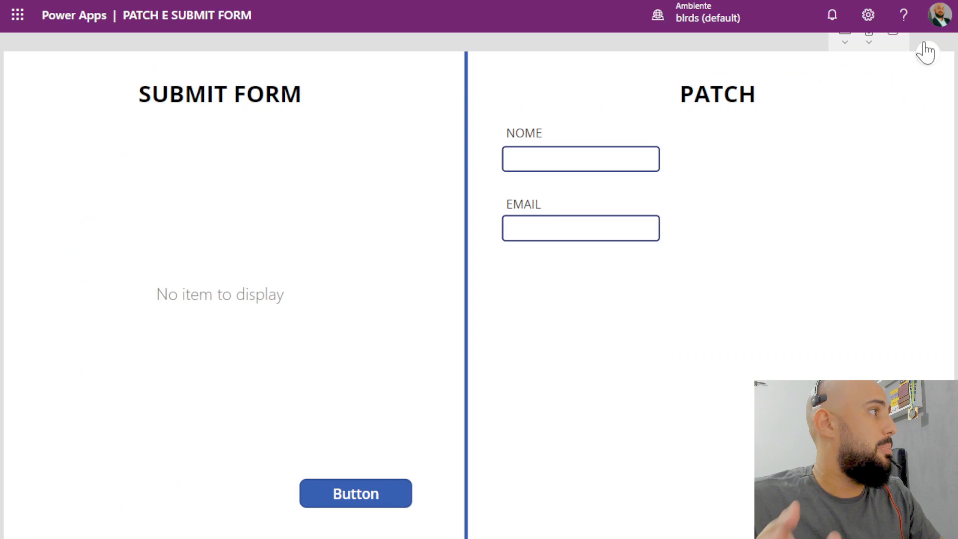
left_click(926, 51)
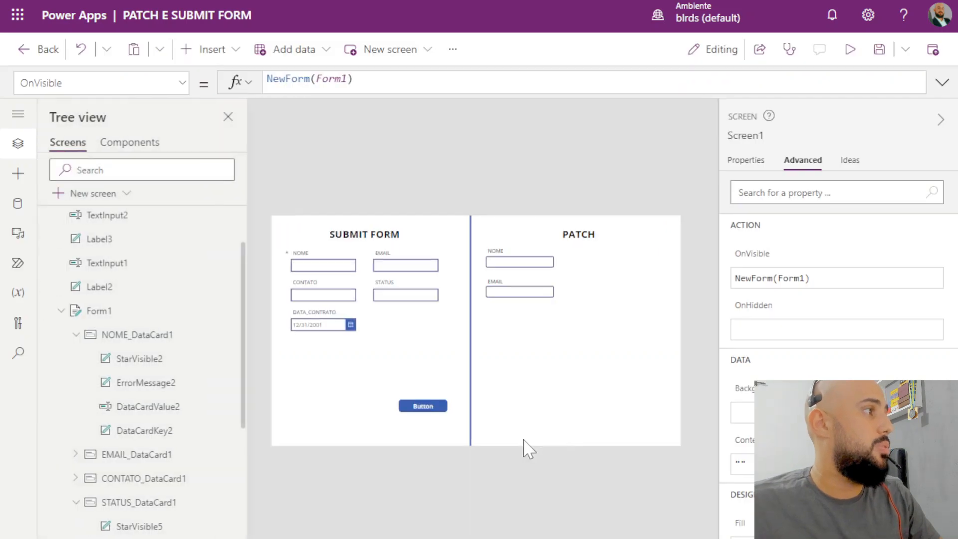
left_click(231, 56)
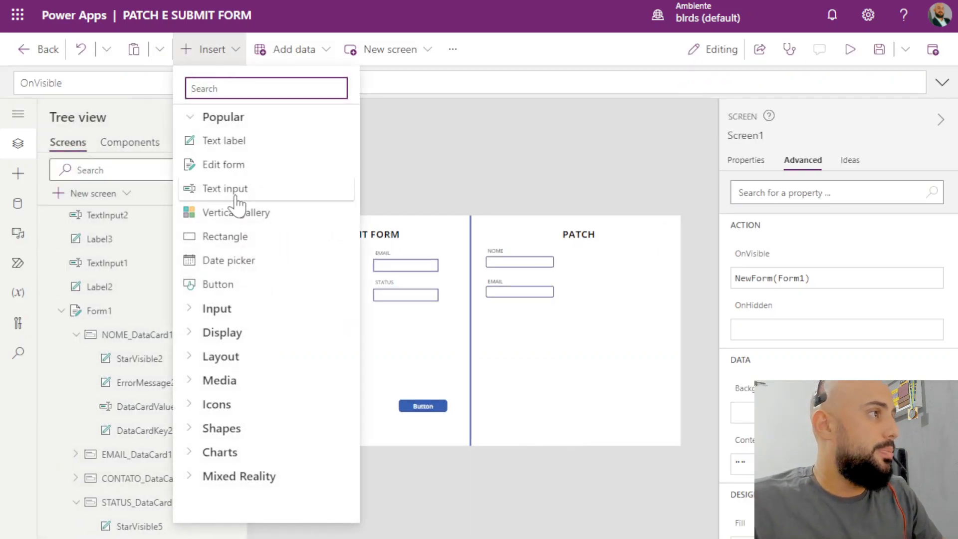
left_click(233, 289)
left_click_drag(306, 238, 648, 413)
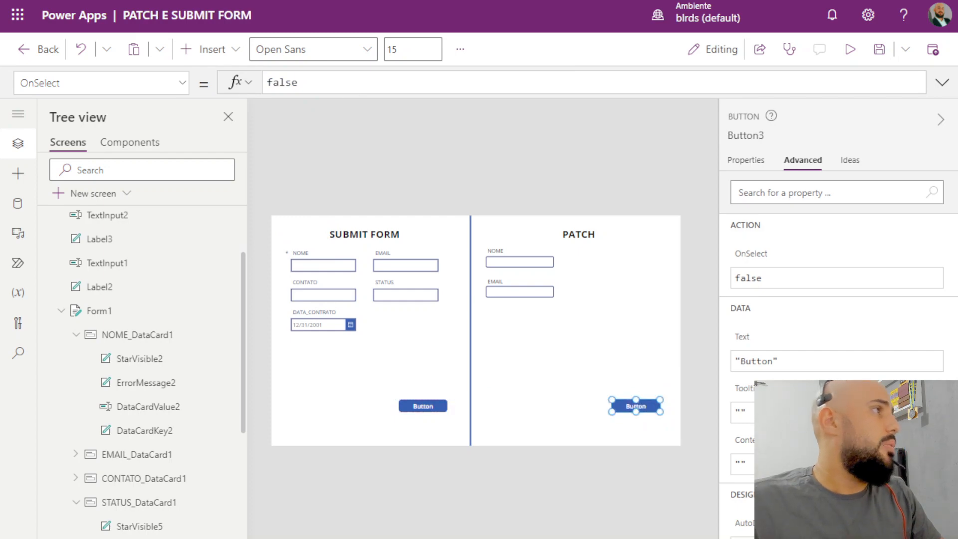
Begin the PATCH button's OnSelect formula with Patch(CLIENTES,Defaults(CLIENTES),{ so that it creates a new record in the list
double_click(282, 83)
type("PAT")
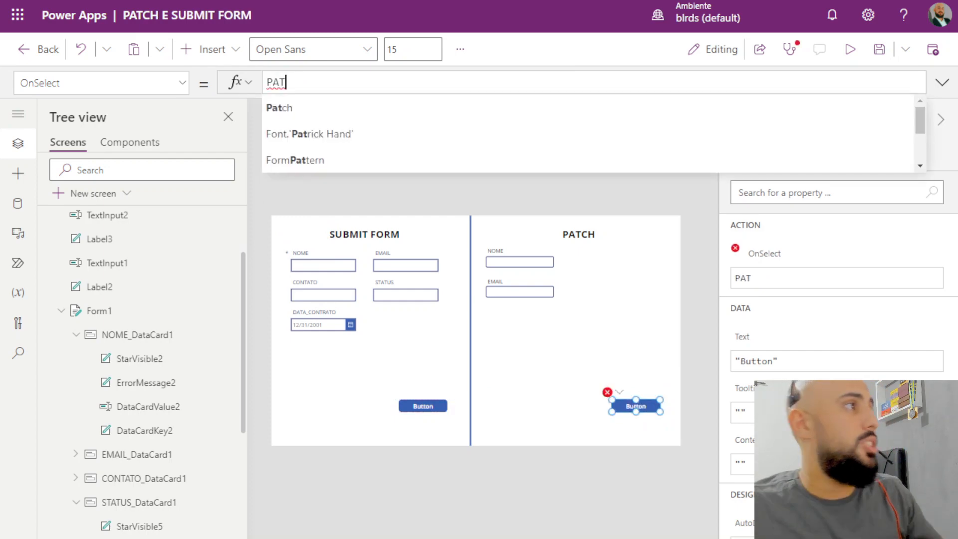
left_click(321, 102)
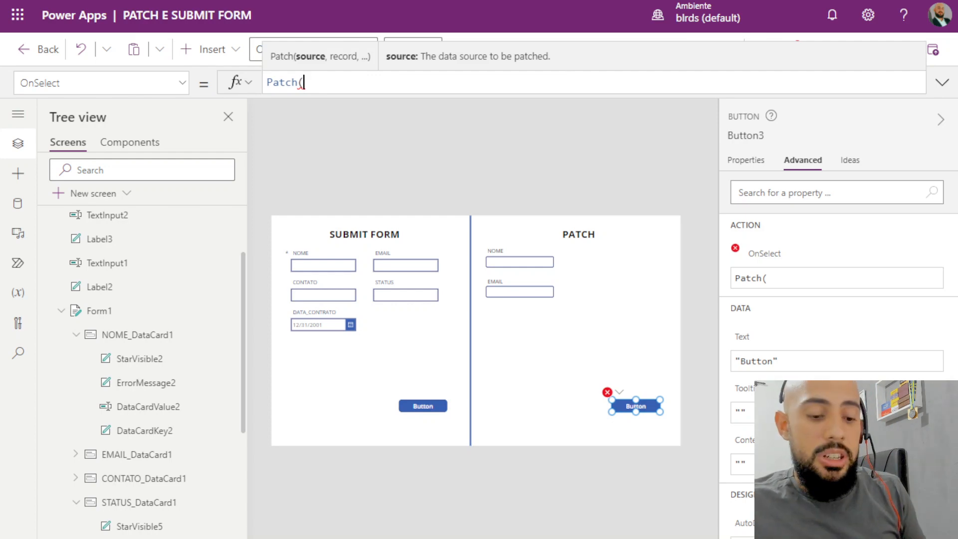
type("CL")
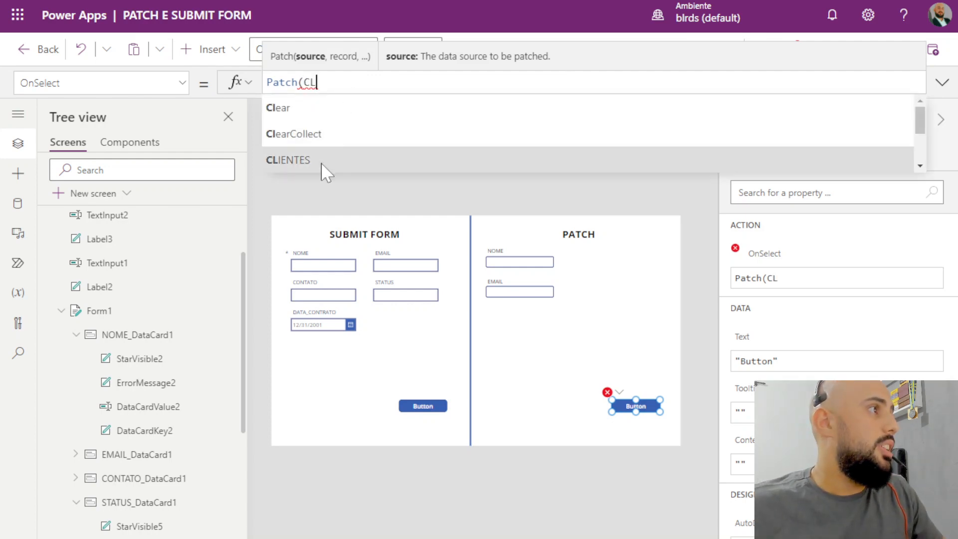
left_click(321, 161)
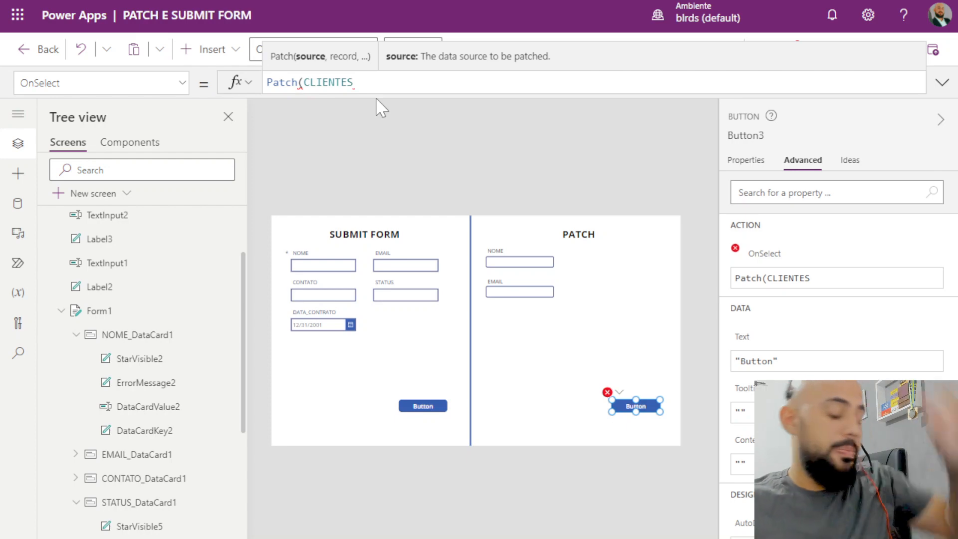
type(",")
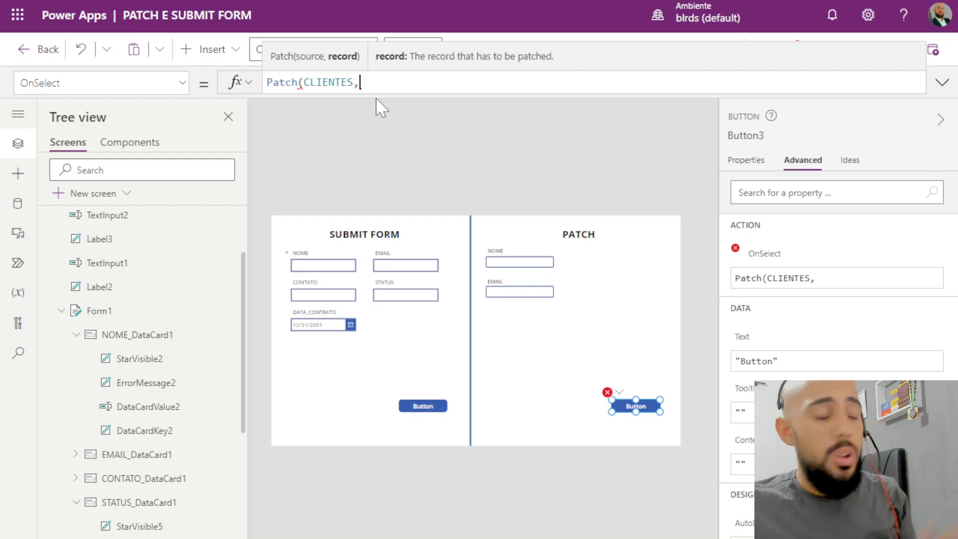
type("DE")
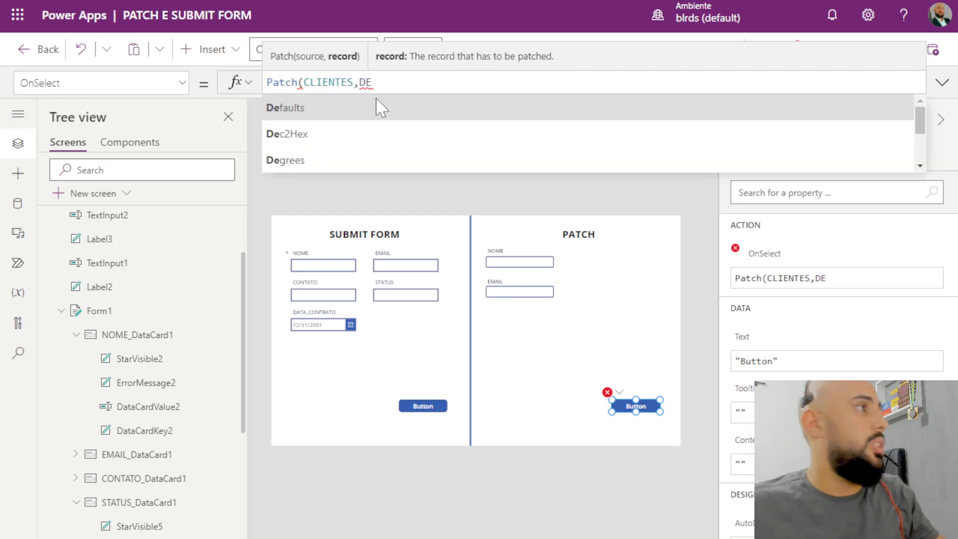
left_click(405, 112)
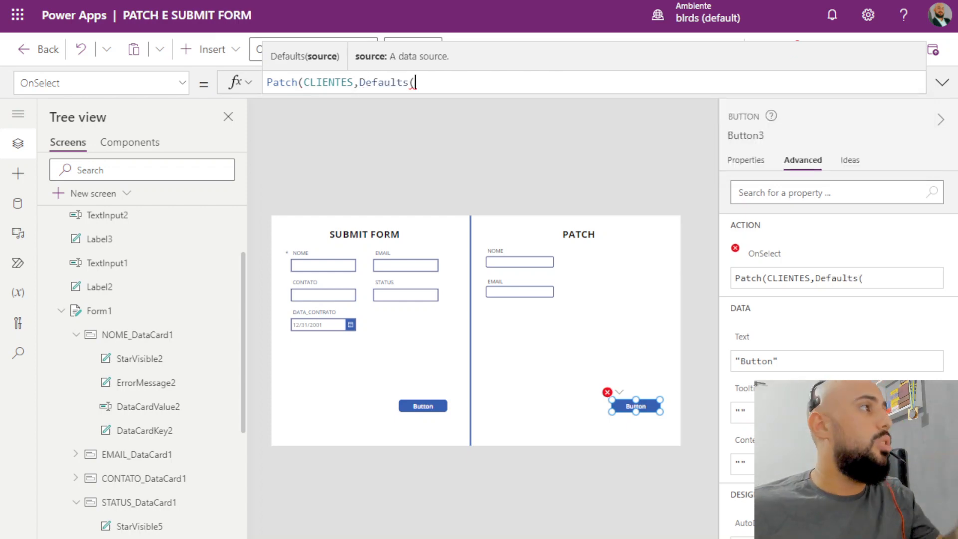
type("CLIE")
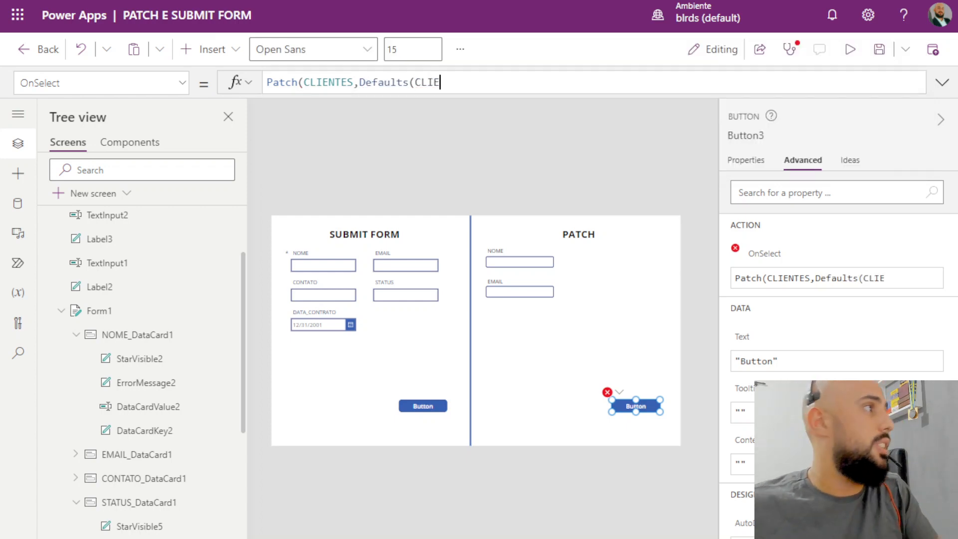
left_click(409, 110)
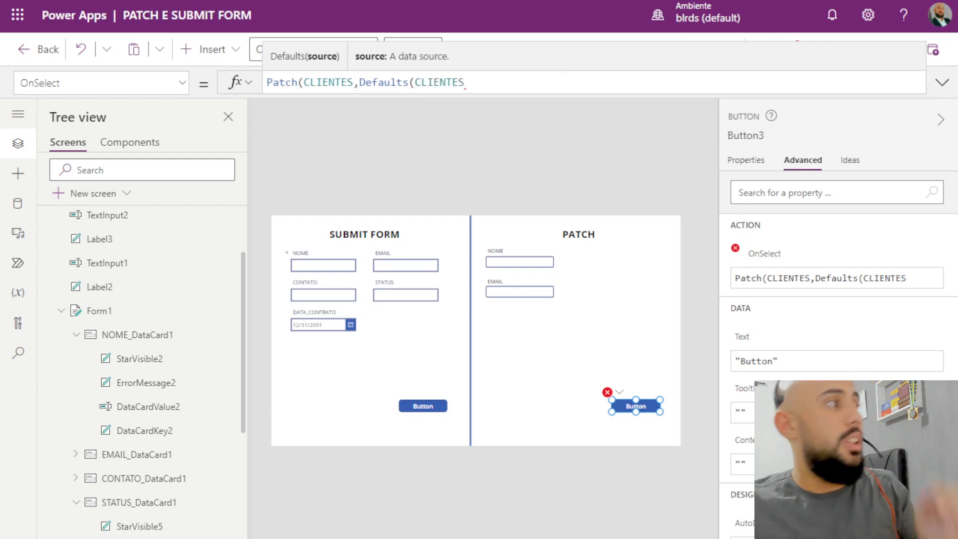
type("),{")
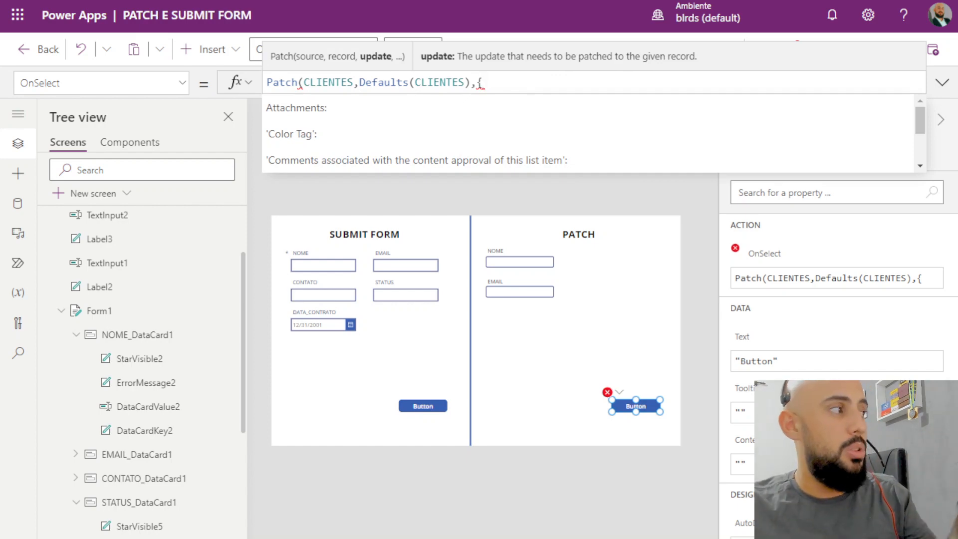
Map the NOME column to TextInput1.Text in the PATCH button's formula, copying the control name from the NOME input
type("OME:")
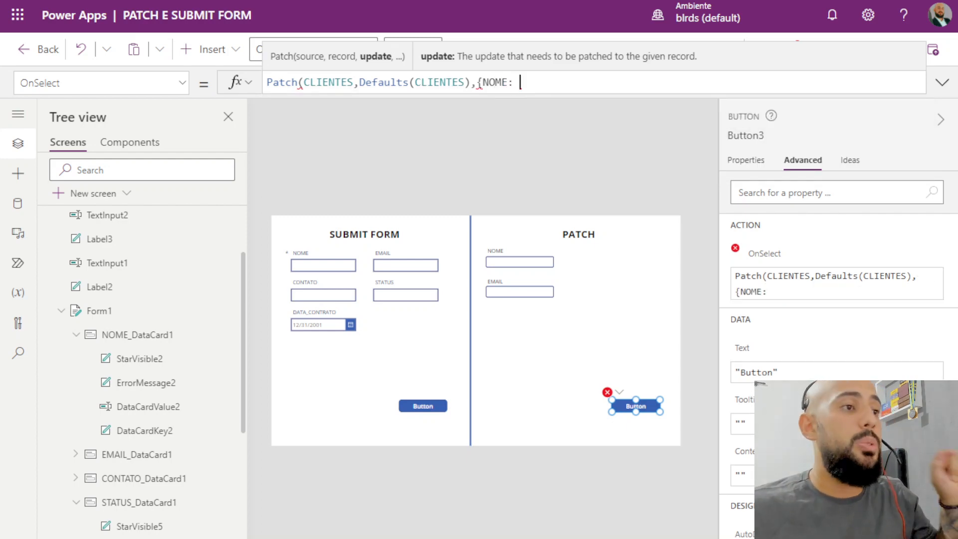
left_click(515, 263)
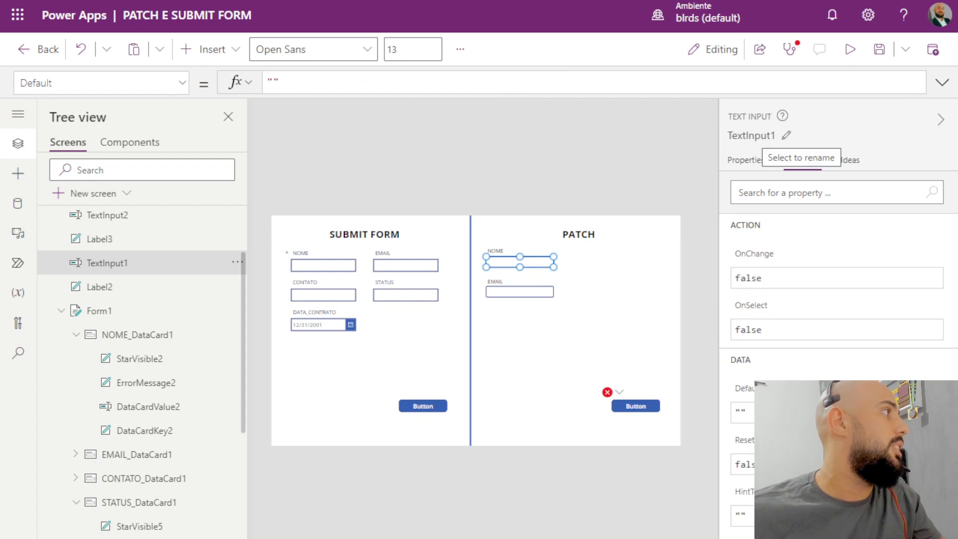
left_click(759, 136)
key("ctrl+c")
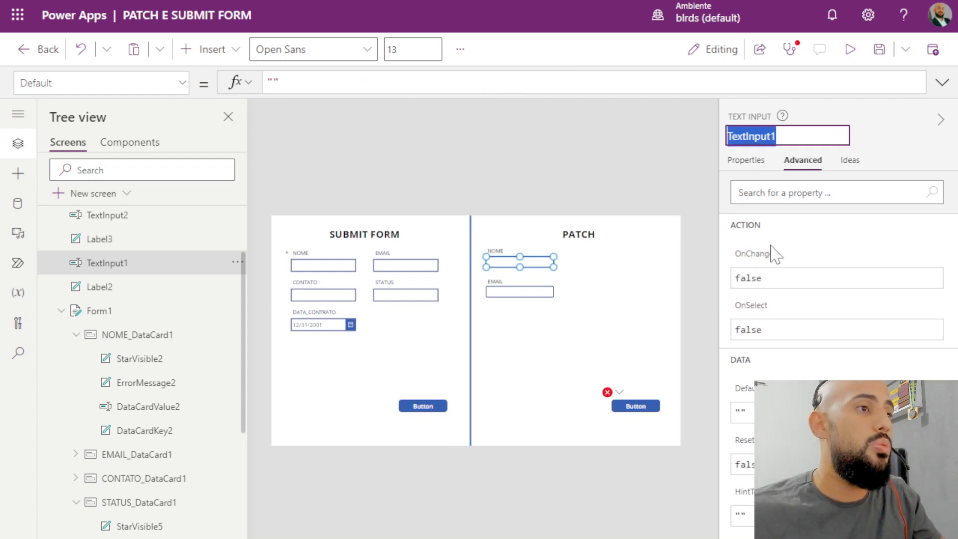
left_click(635, 406)
key("ctrl+v")
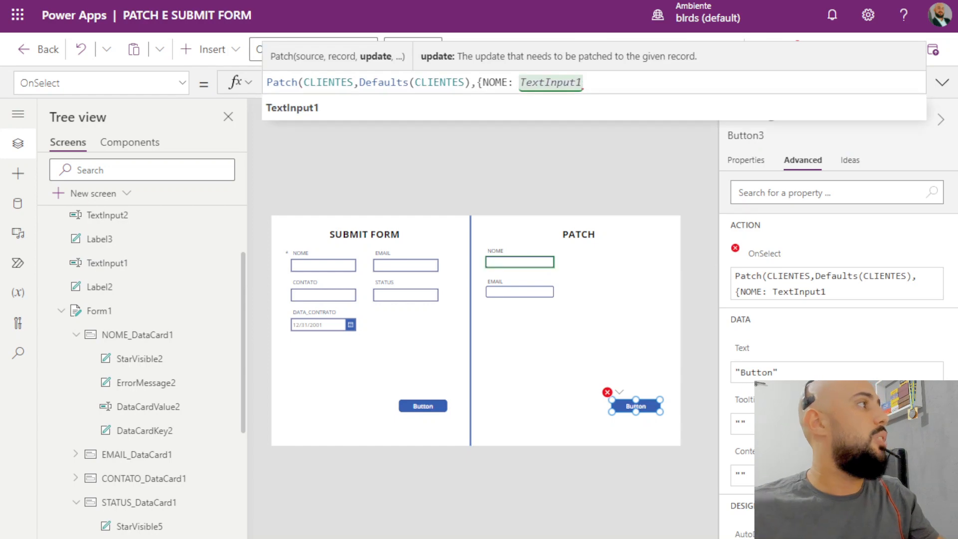
type(".T")
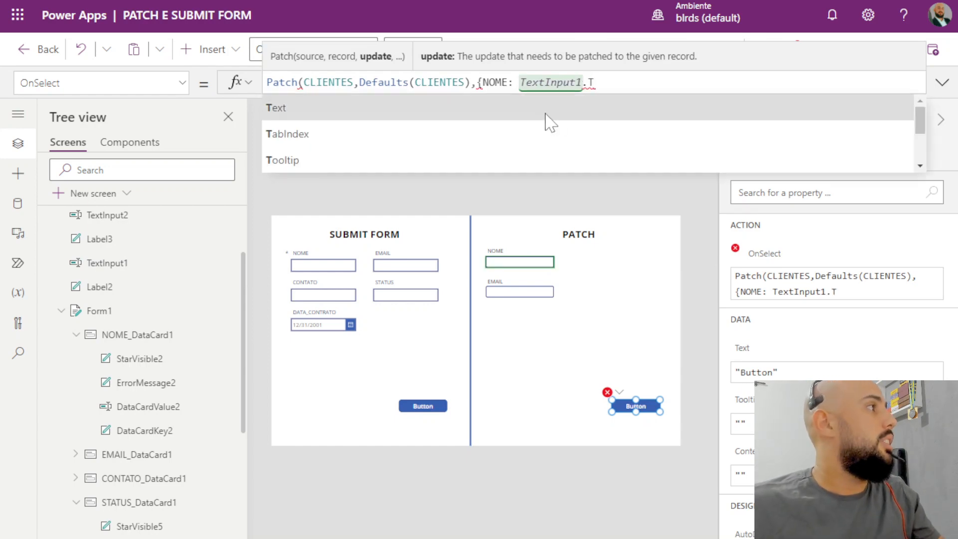
left_click(552, 118)
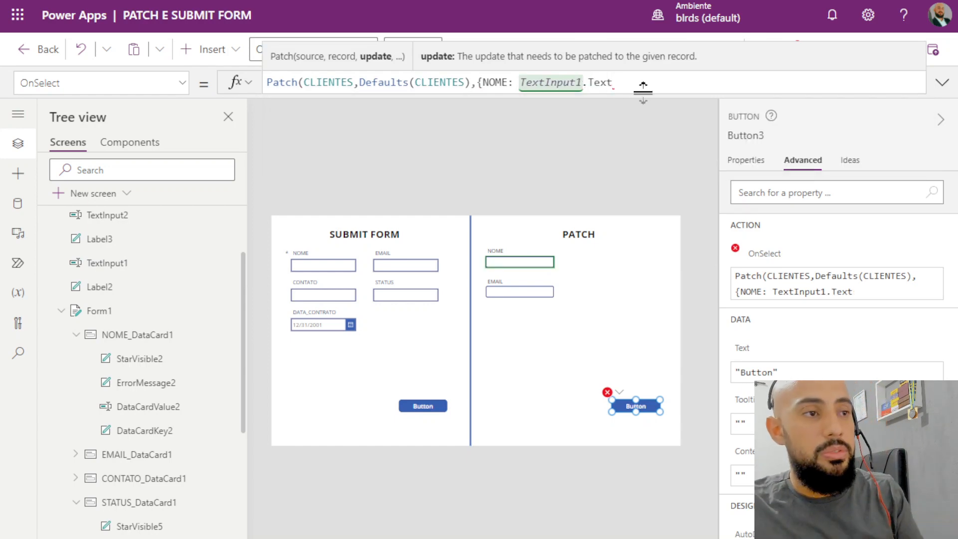
Add EMAIL: TextInput2.Text to the Patch record and close the formula with })
type(", E")
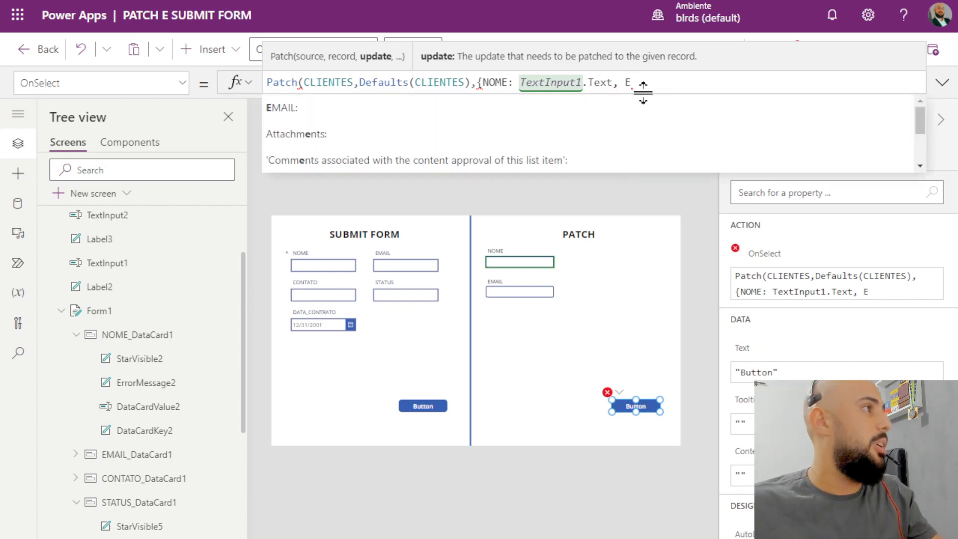
type("MAIL:")
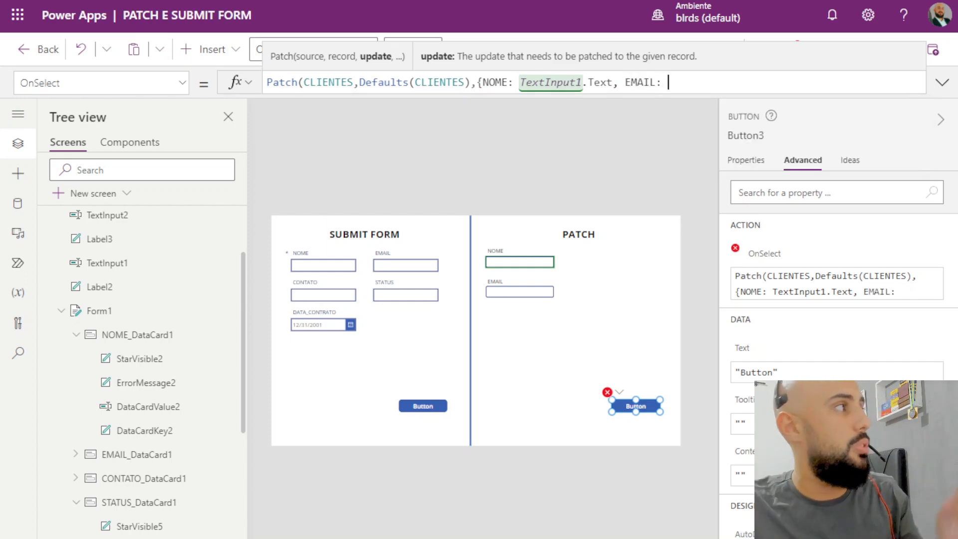
left_click(532, 294)
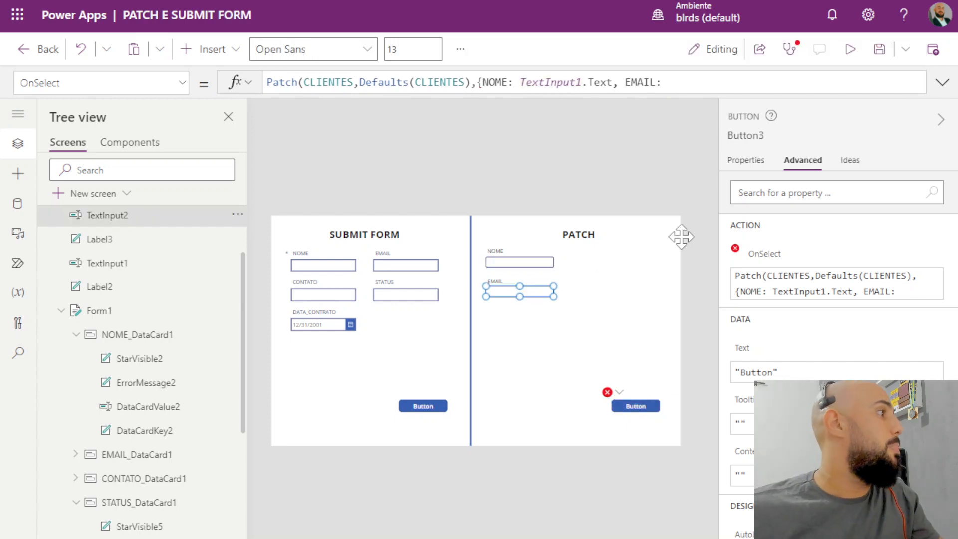
left_click(751, 135)
left_click(649, 408)
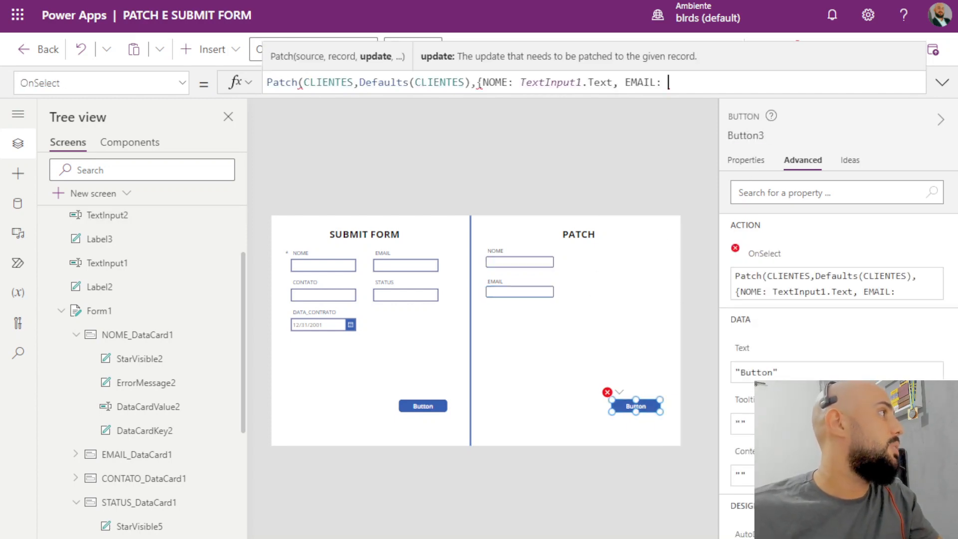
type("TextInput2.T")
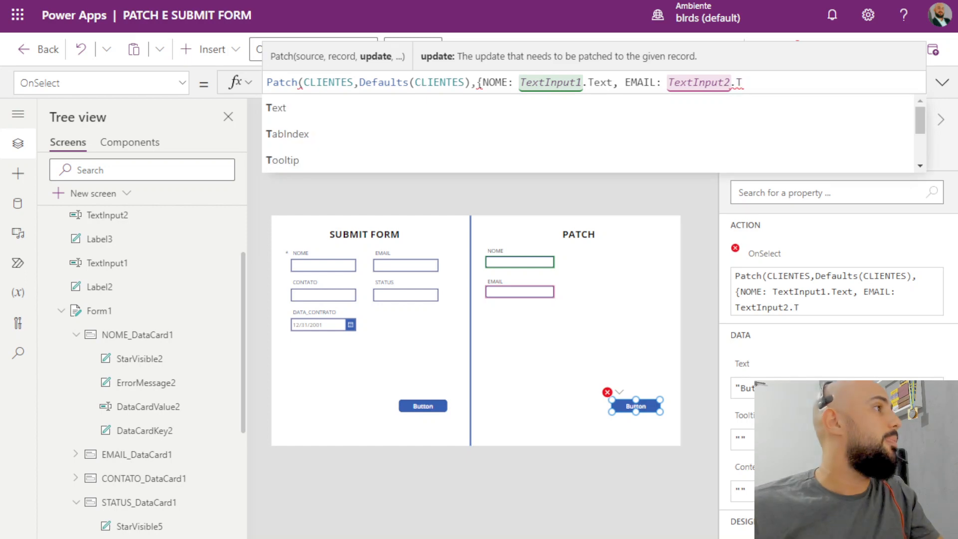
type("ext")
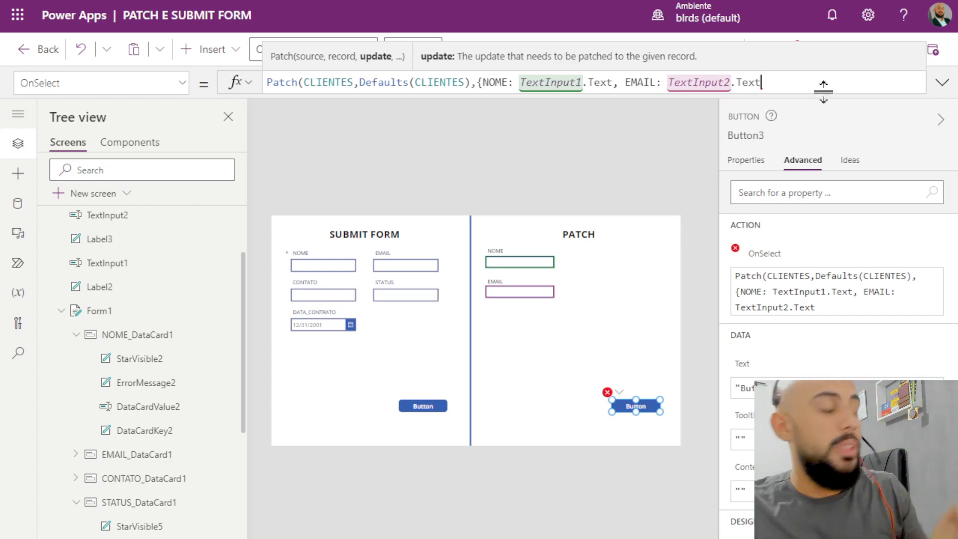
type("})")
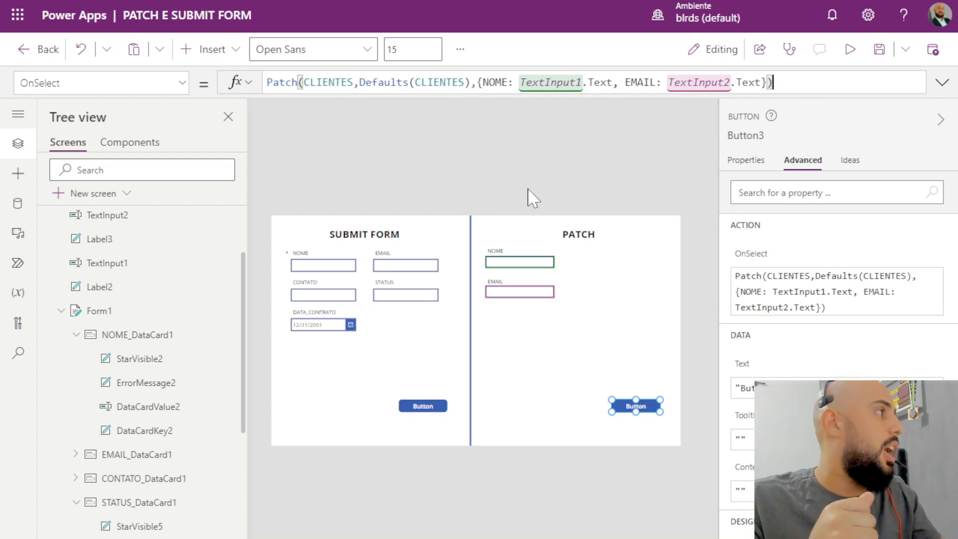
left_click(534, 199)
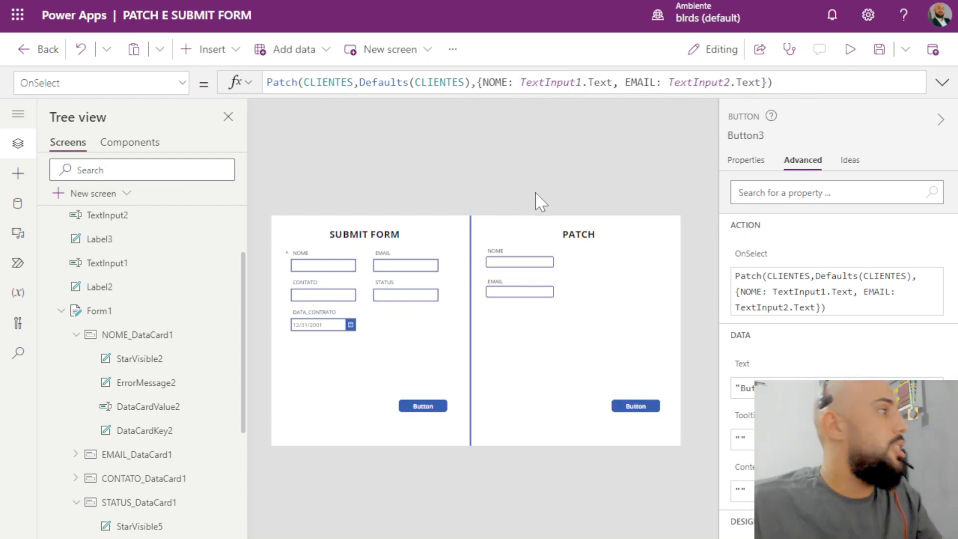
Move the EMAIL label and its text input together to the right of the NOME input, aligned on the same row
left_click(499, 282)
left_click(502, 290, "shift")
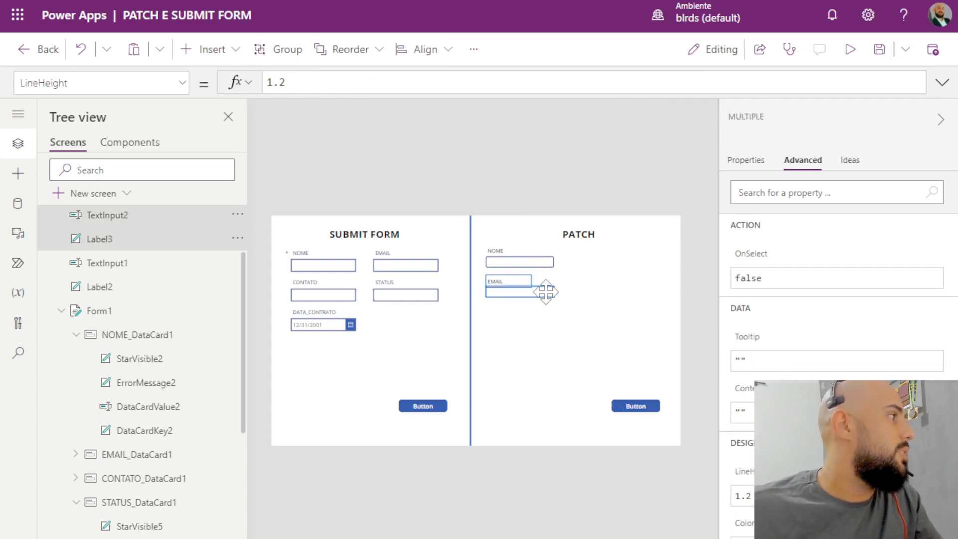
left_click_drag(544, 291, 653, 261)
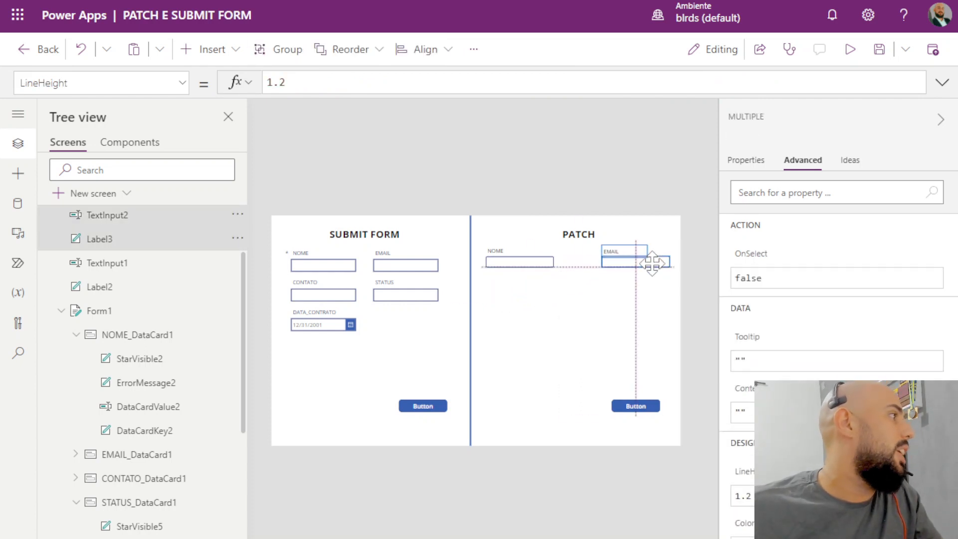
left_click(635, 193)
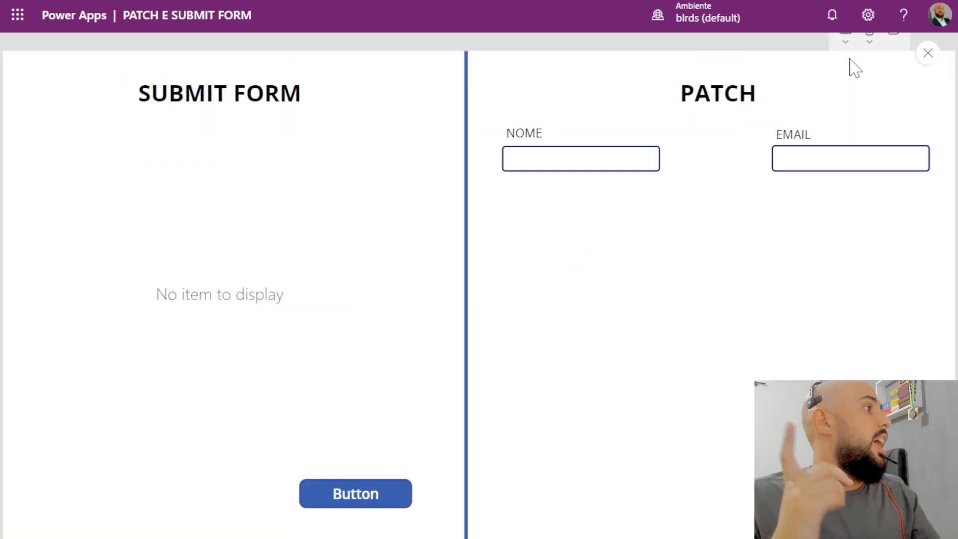
Preview the app and enter TESTANDO PATCH in the PATCH side's NOME field
left_click(850, 49)
left_click(564, 170)
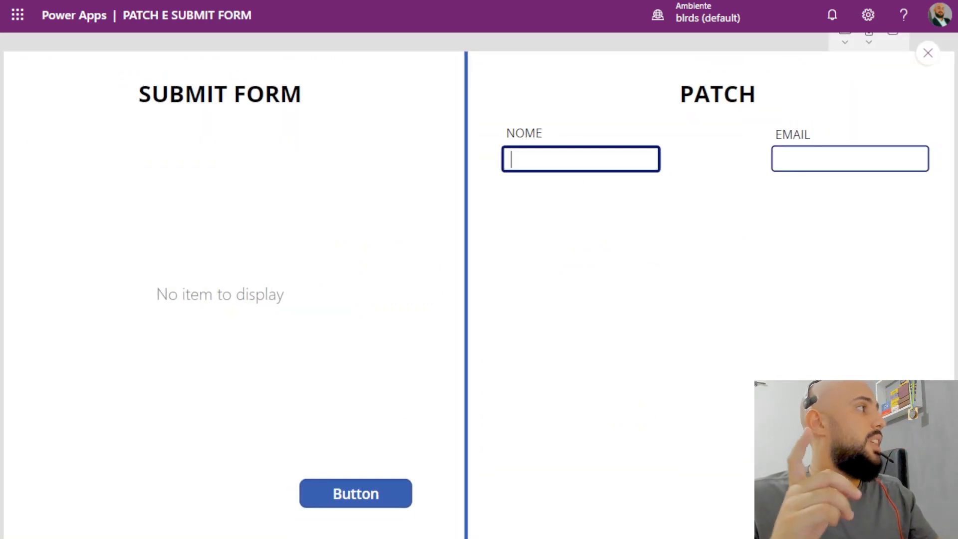
type("TEST")
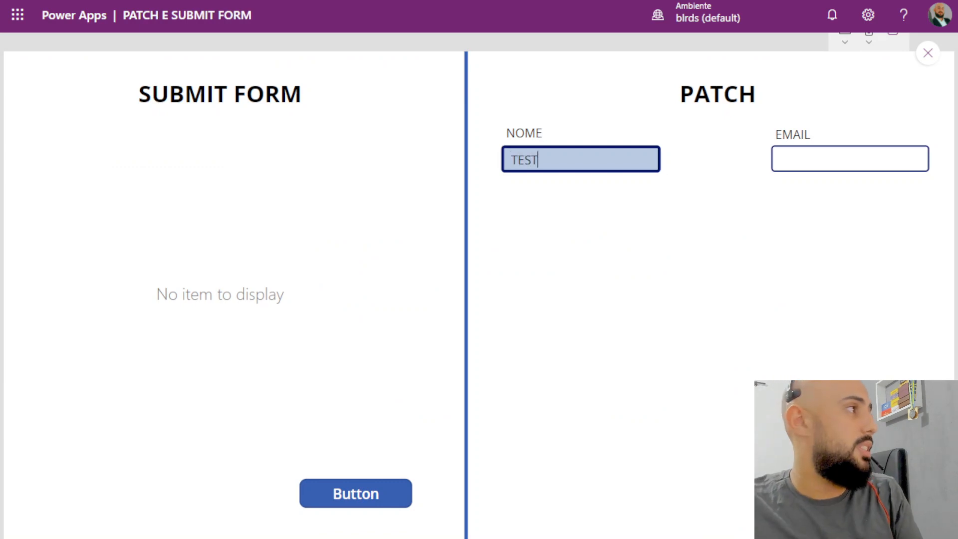
type("AND")
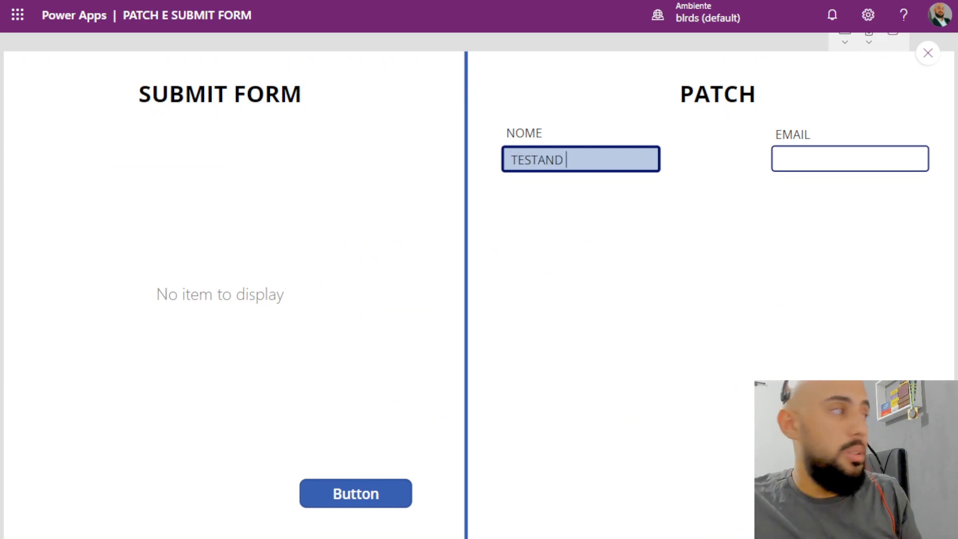
type("O PATCH")
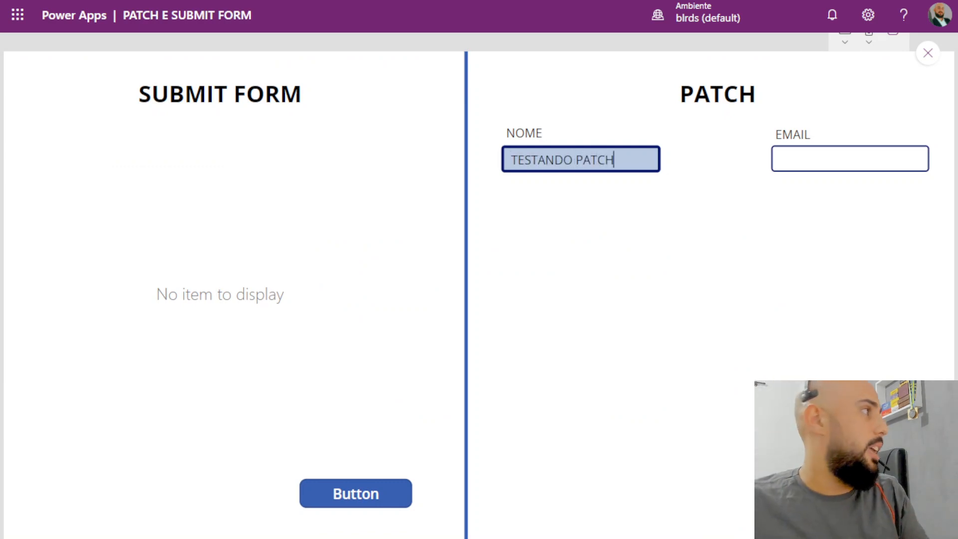
Enter ASDADSAD in the PATCH side's EMAIL field and close the preview
left_click(774, 161)
type("ASDADSAD")
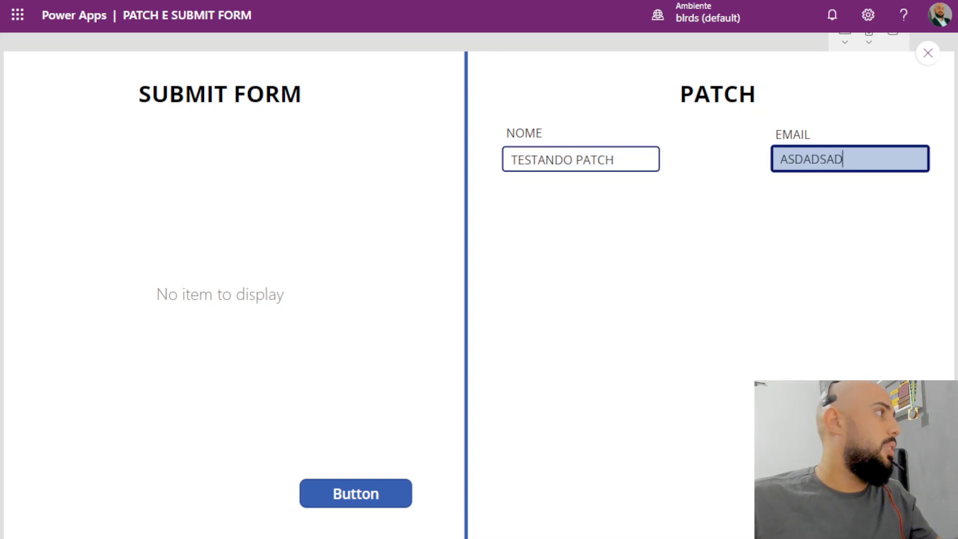
left_click(927, 62)
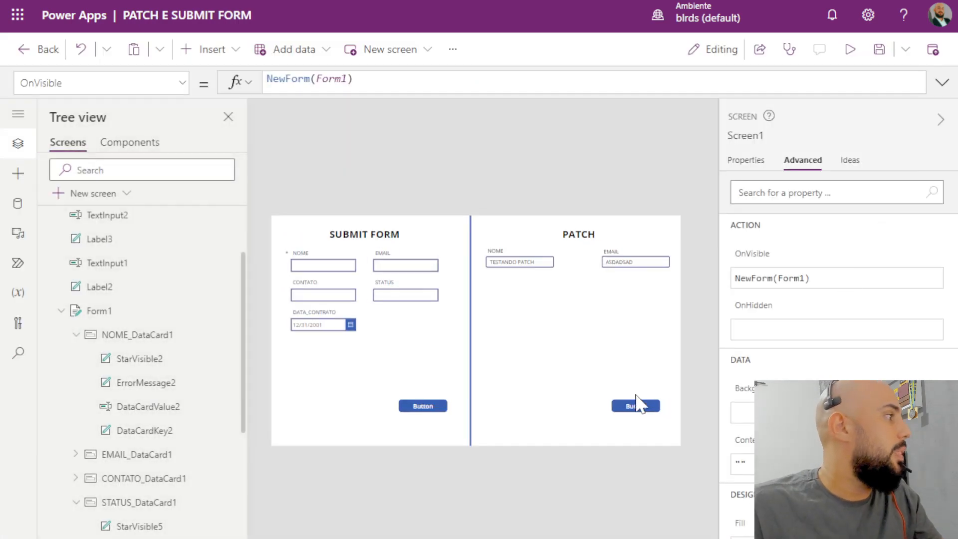
Append ; and Notify("SALVO COM SUCESSO",NotificationType.Success) on a new line after the Patch call in the PATCH button's OnSelect formula
left_click(630, 407)
left_click(808, 83)
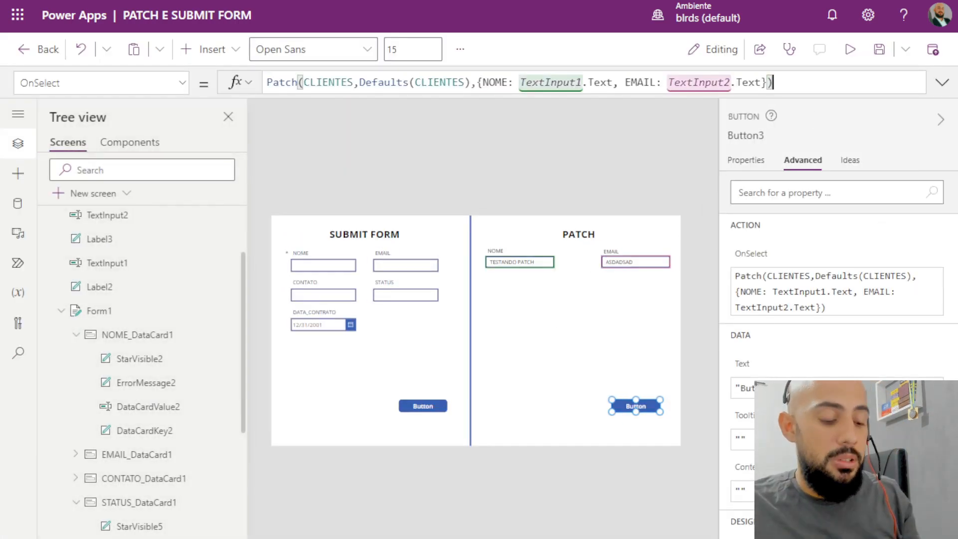
left_click(941, 83)
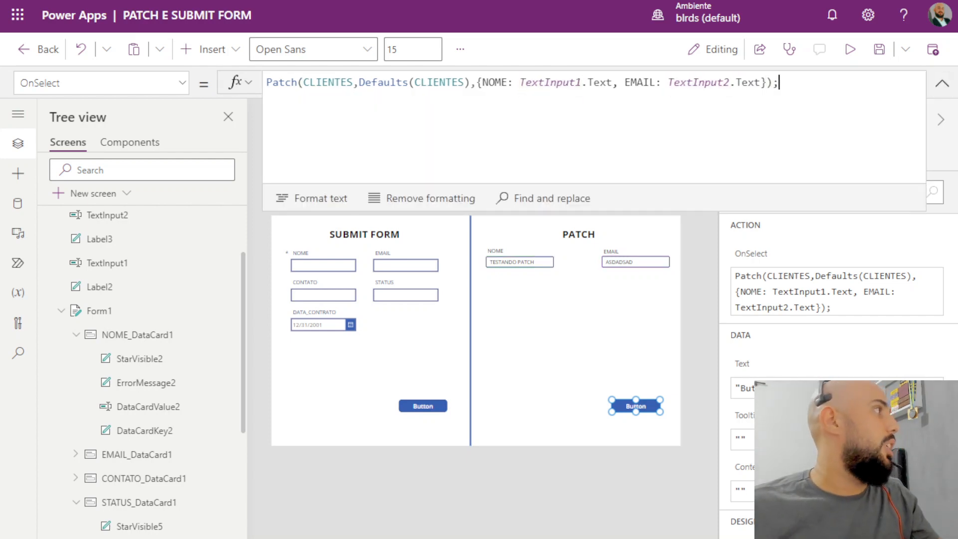
key("shift+Return")
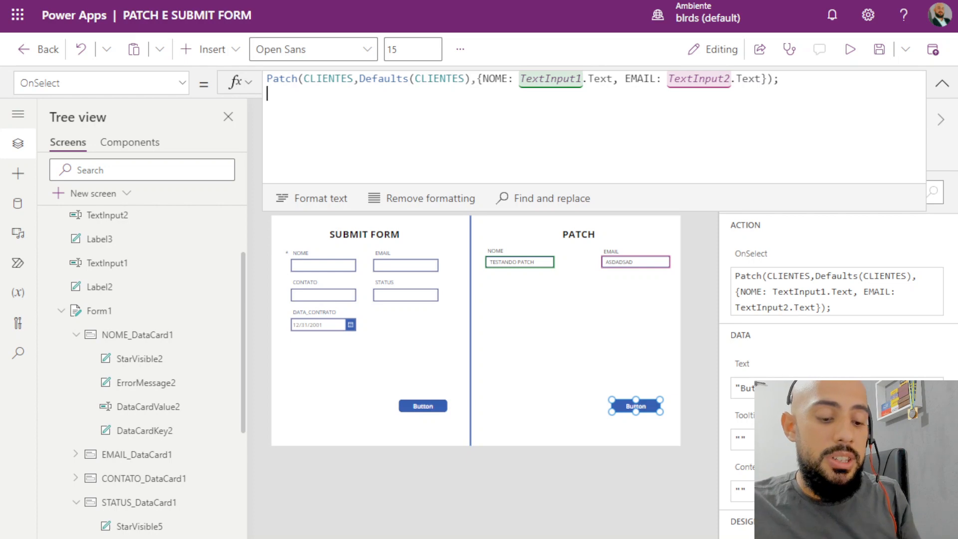
type("NOTI")
left_click(684, 232)
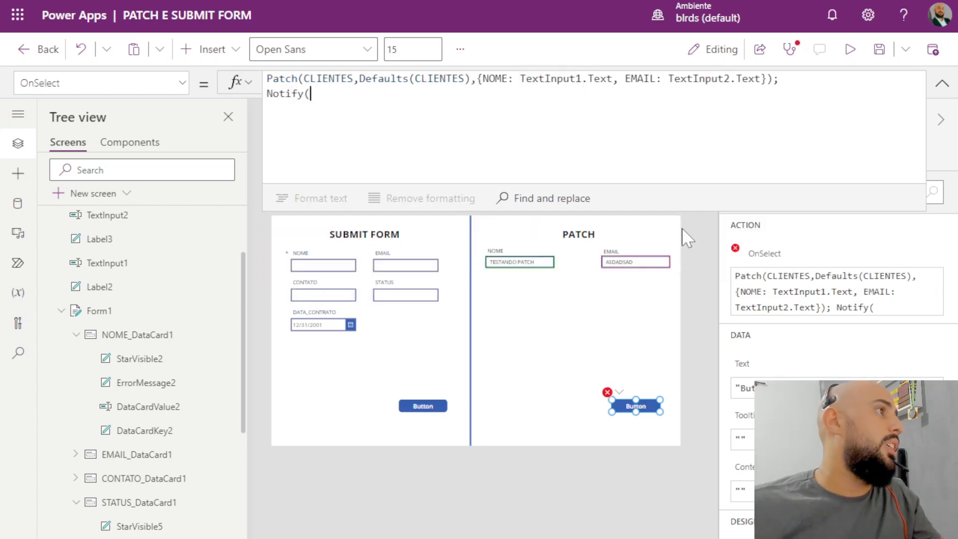
type("\"SALV")
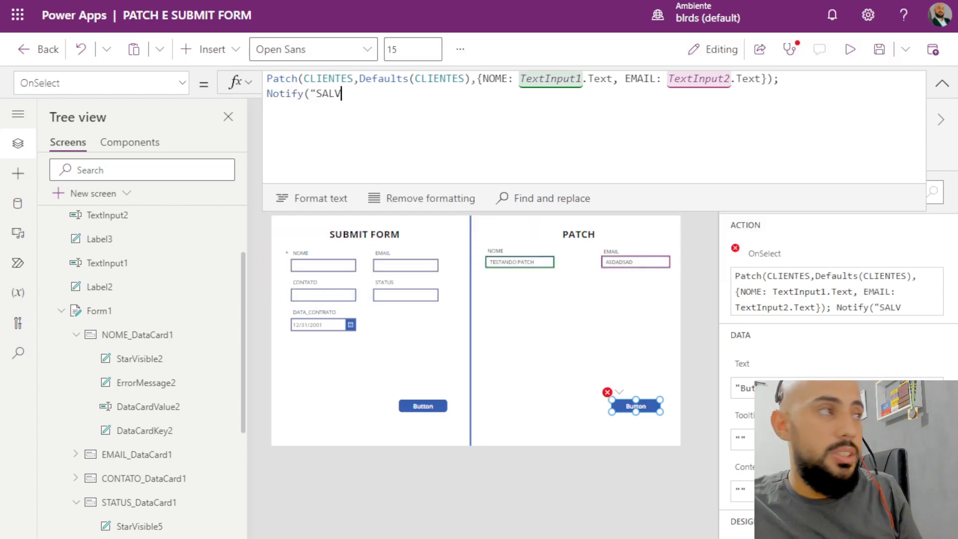
type("O COM SUCESSO\"")
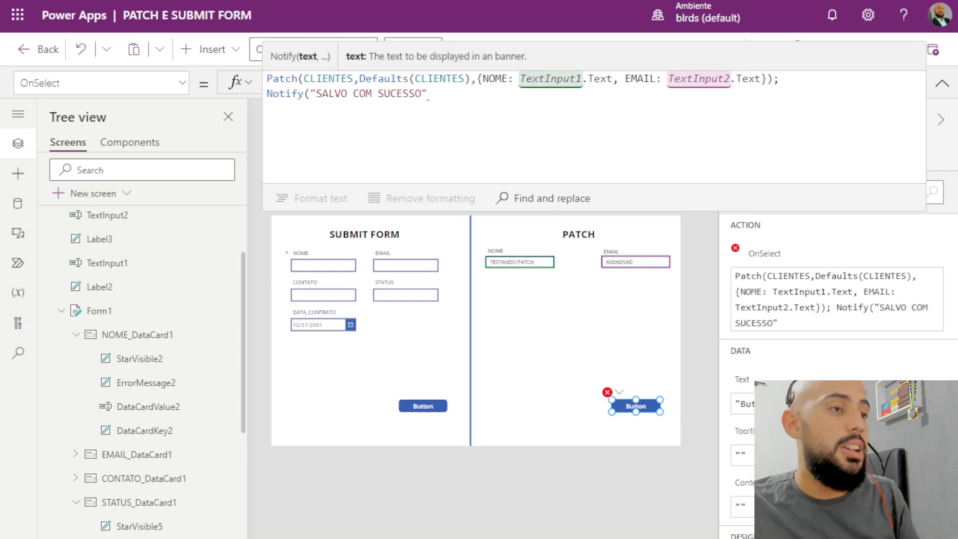
type(",")
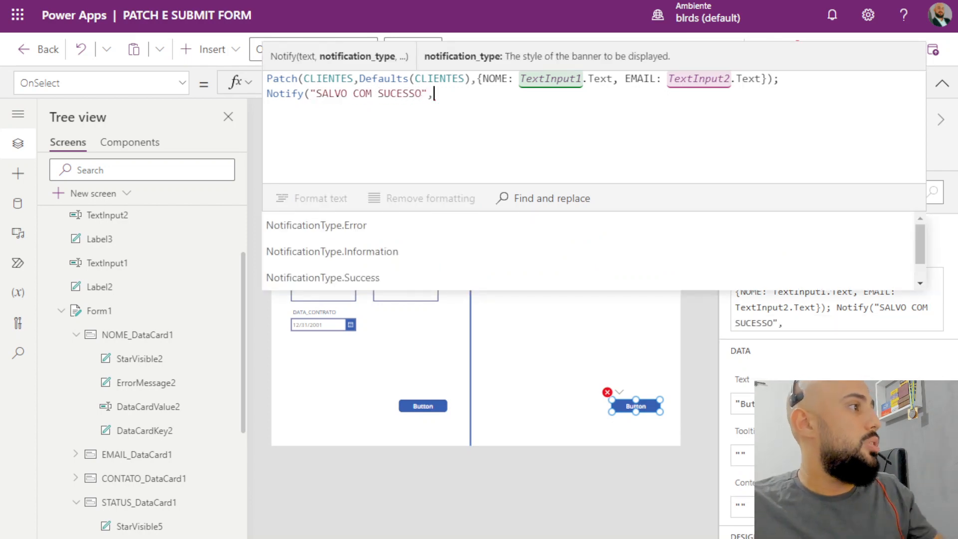
left_click(406, 277)
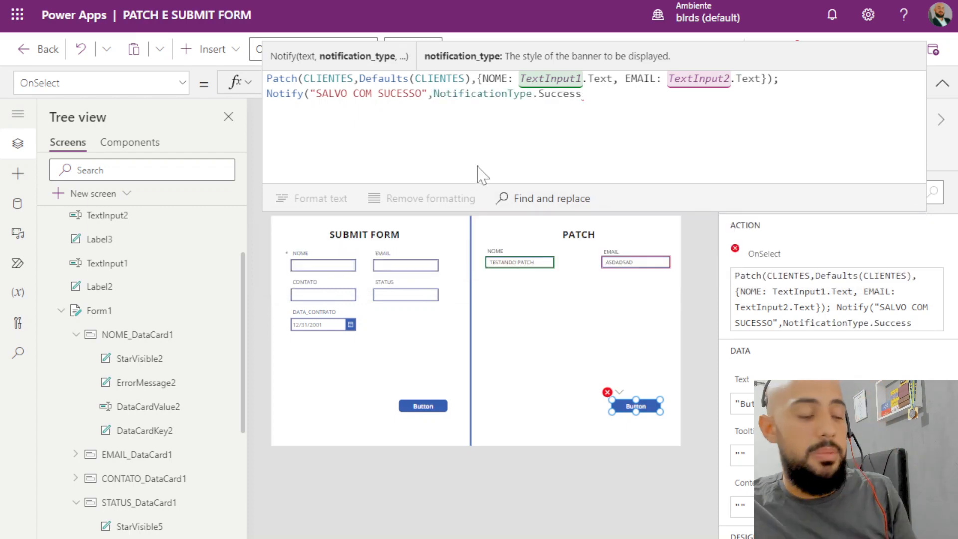
type(")")
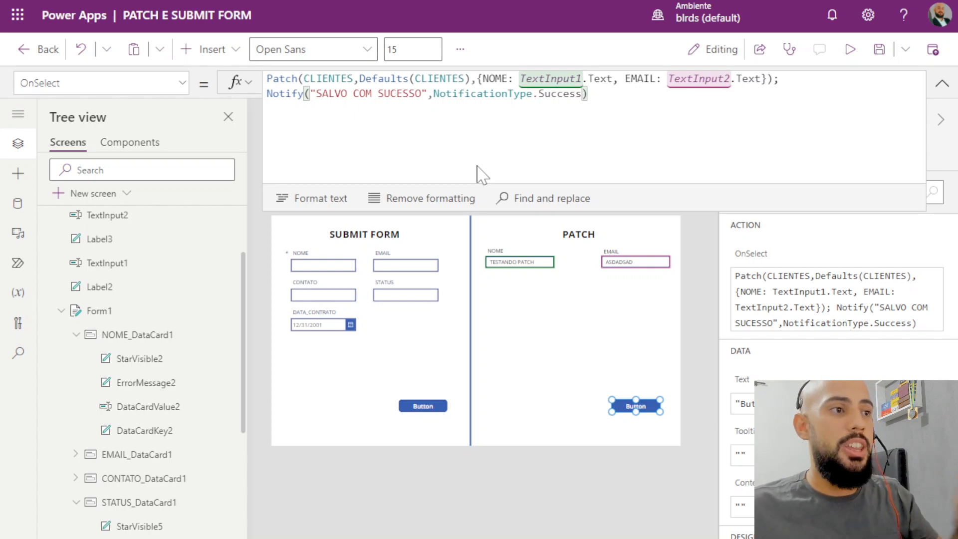
Open the PATCH button's Visible property and clear its default formula
left_click(420, 408)
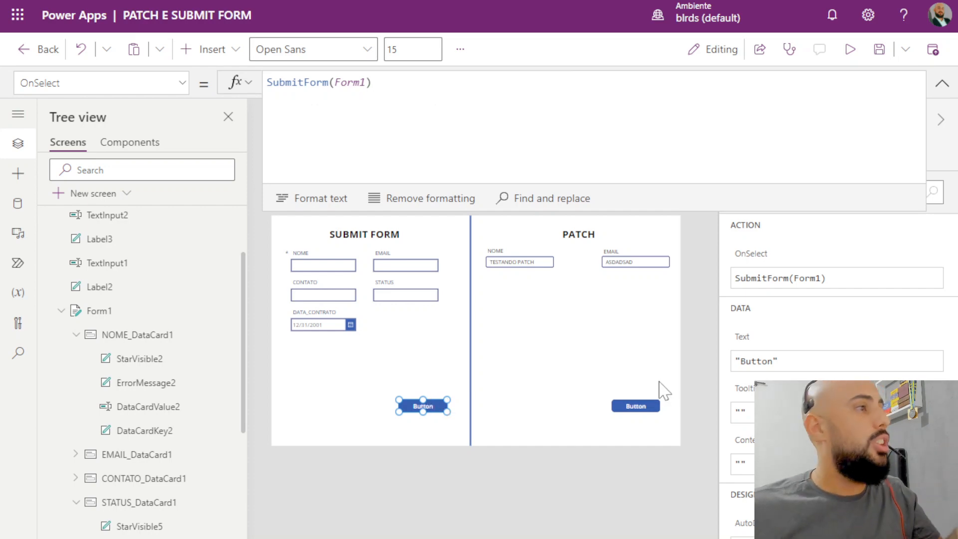
left_click(648, 406)
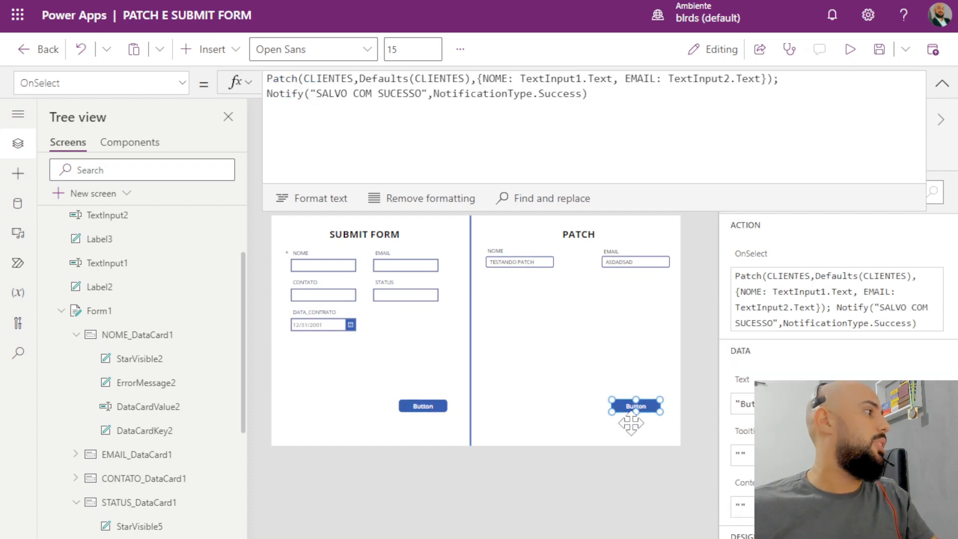
left_click(100, 83)
scroll(77, 217, "up", 2)
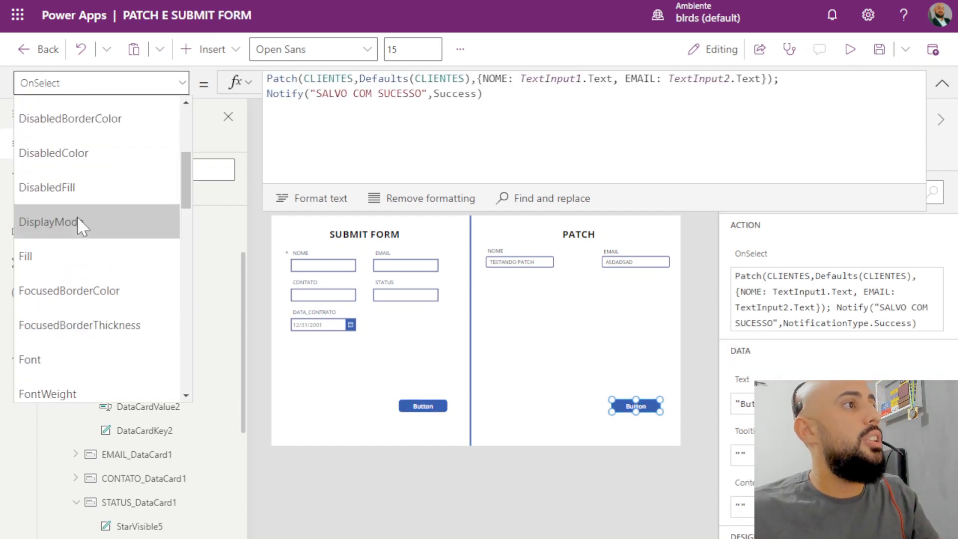
scroll(85, 224, "up", 3)
scroll(90, 223, "down", 10)
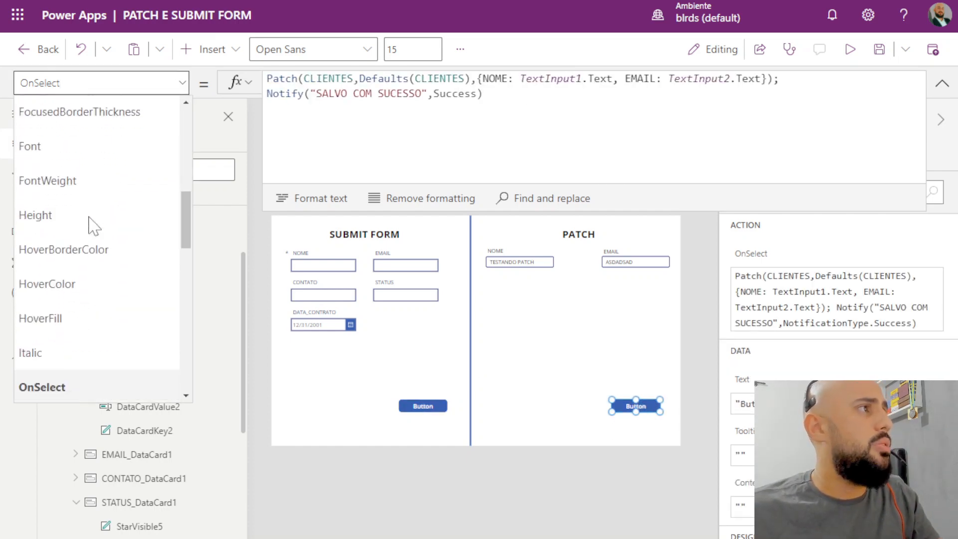
scroll(93, 295, "down", 5)
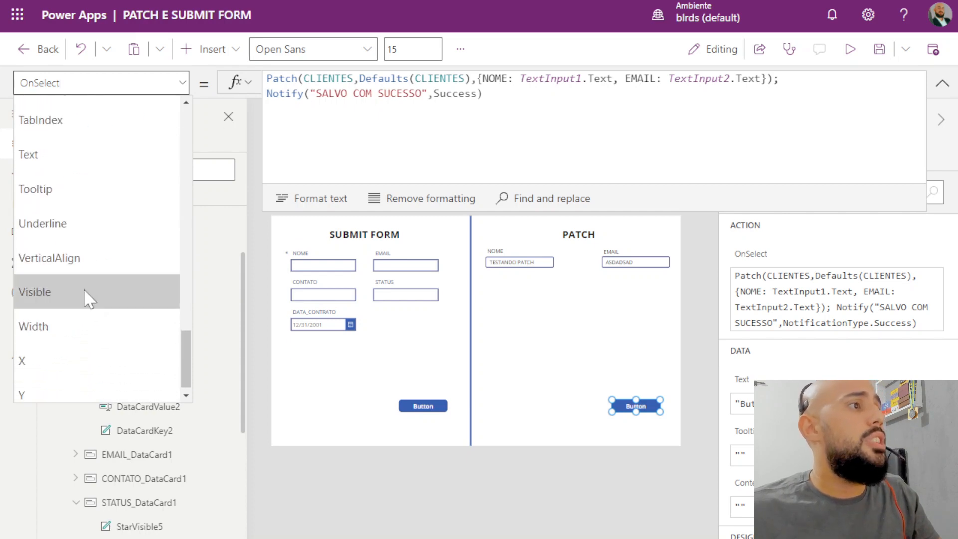
left_click(100, 293)
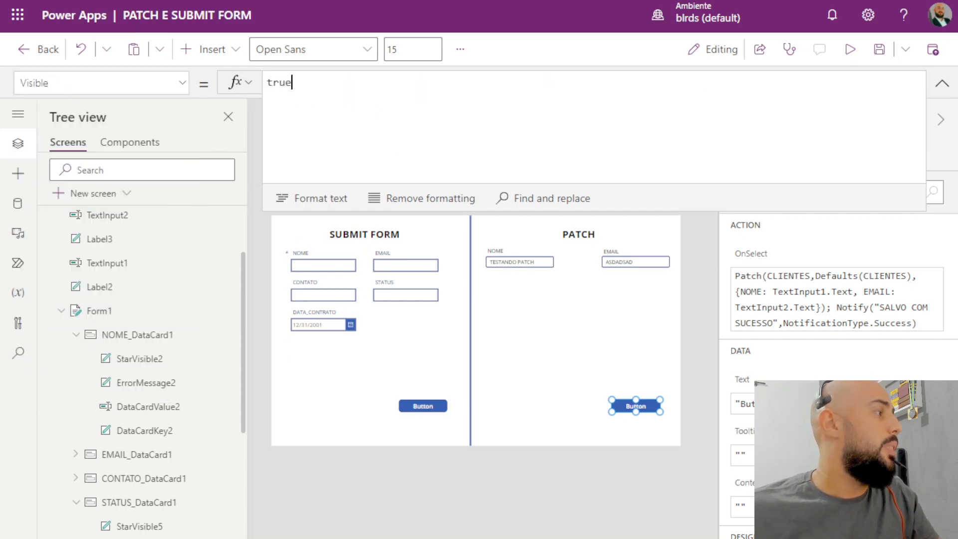
key("BackSpace")
key("BackSpace")
key("BackSpace")
key("BackSpace")
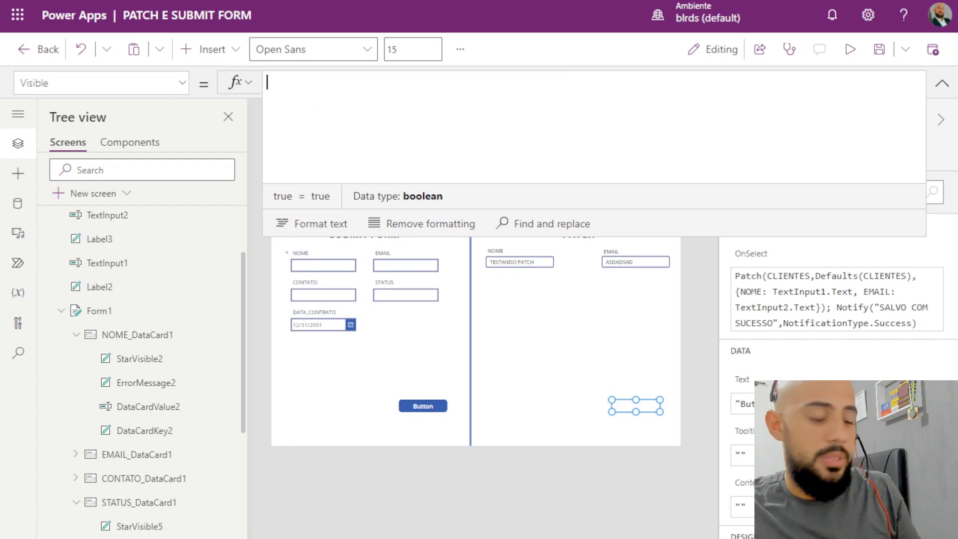
Begin the PATCH button's Visible formula with an If condition that tests TextInput1.Text
type("IF(")
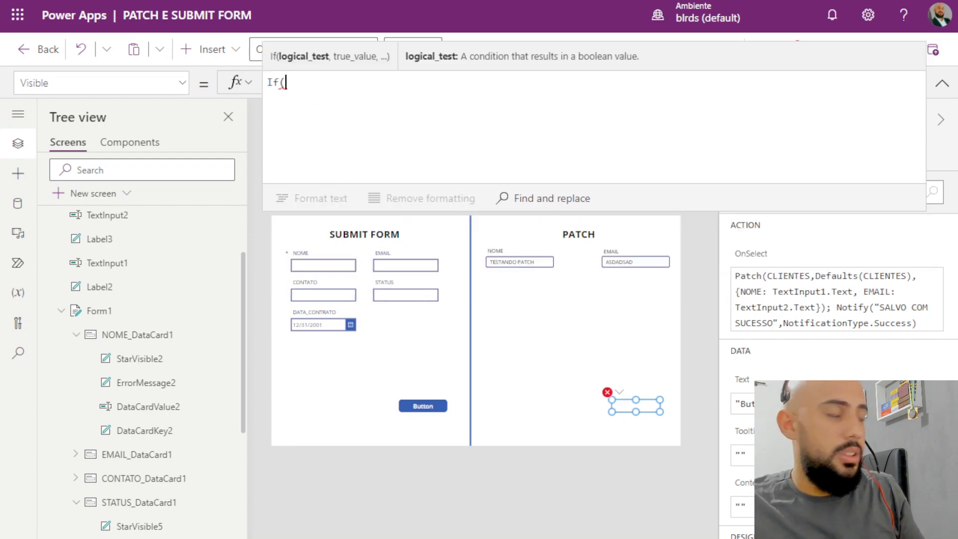
type("TEX")
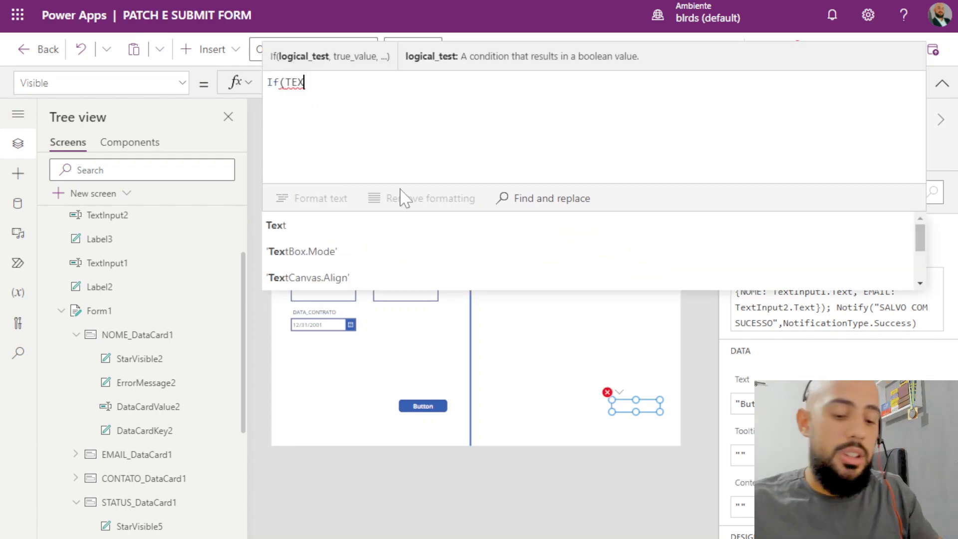
type("IN")
key("BackSpace")
key("BackSpace")
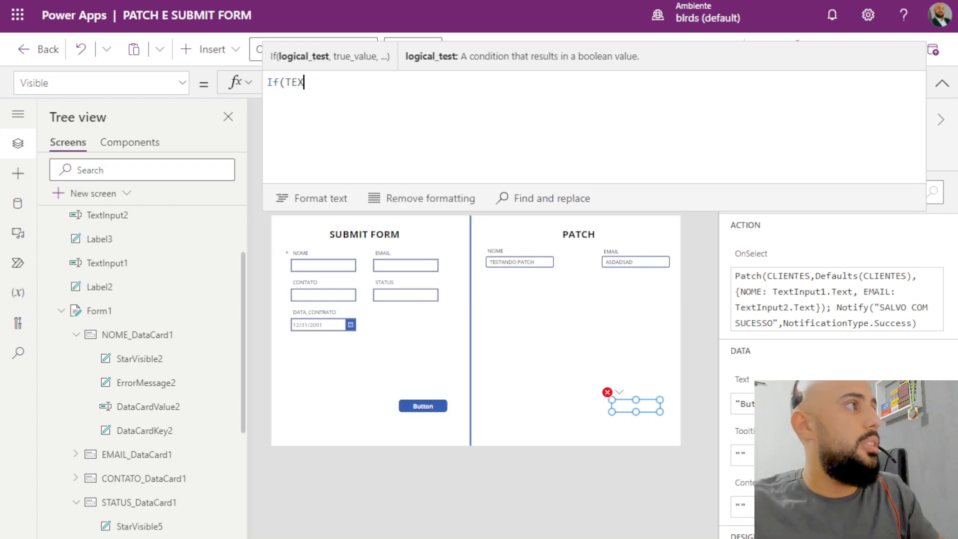
type("TINPU")
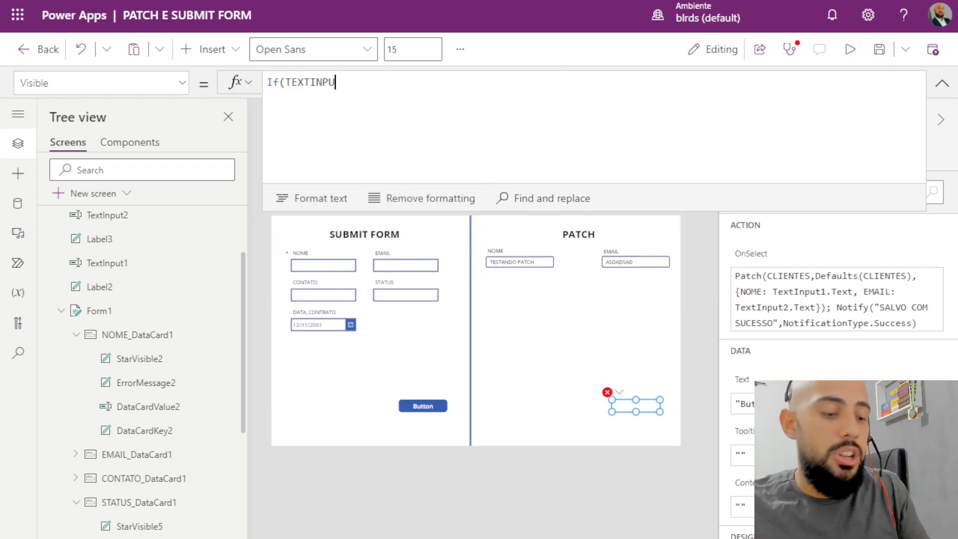
left_click(322, 228)
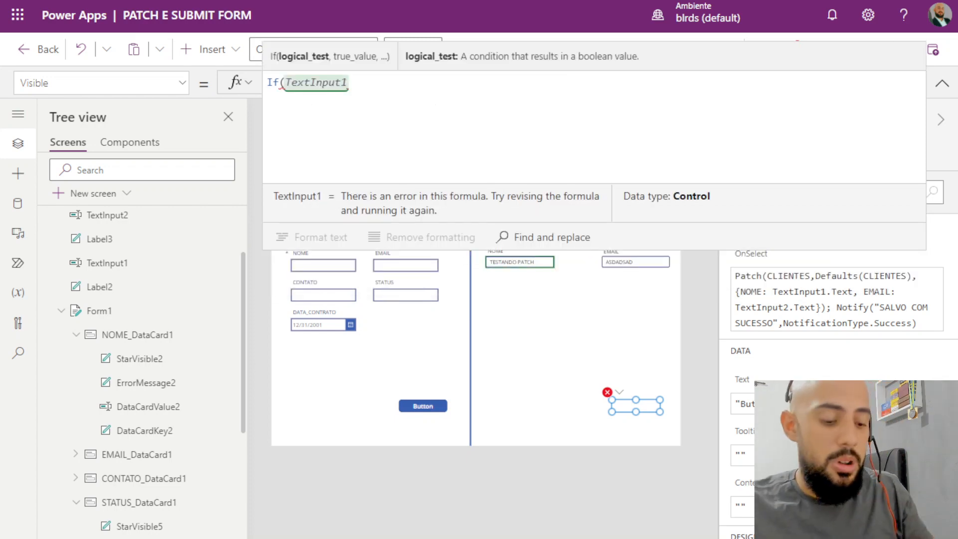
type(".te")
left_click(334, 223)
Complete the Visible condition with = Blank(),false,true) and collapse the expanded formula editor
type("= blank")
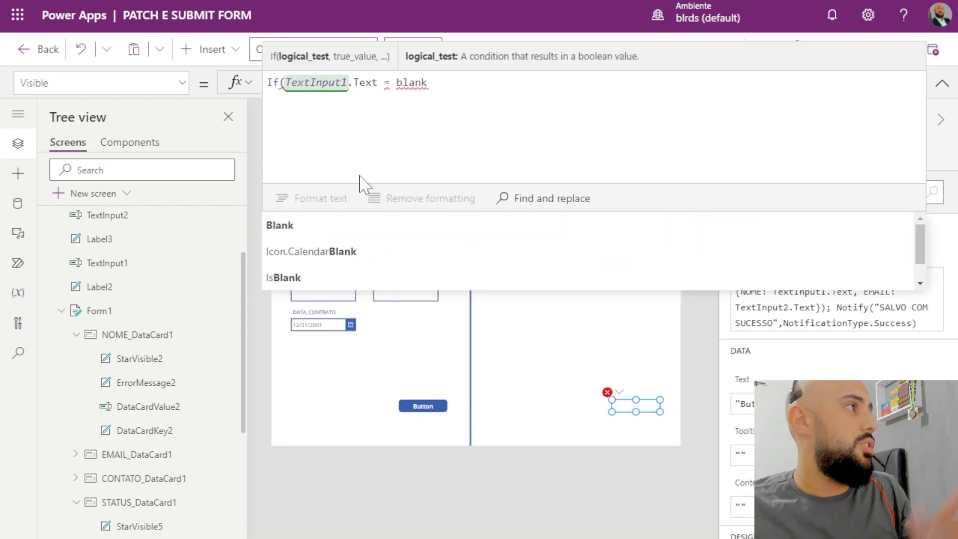
key("Tab")
key("Right")
type(",f")
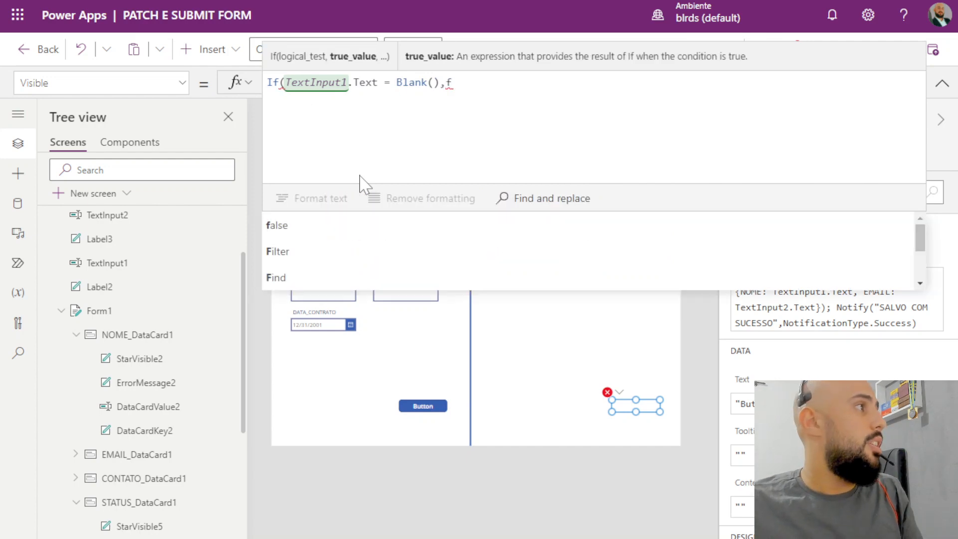
key("Tab")
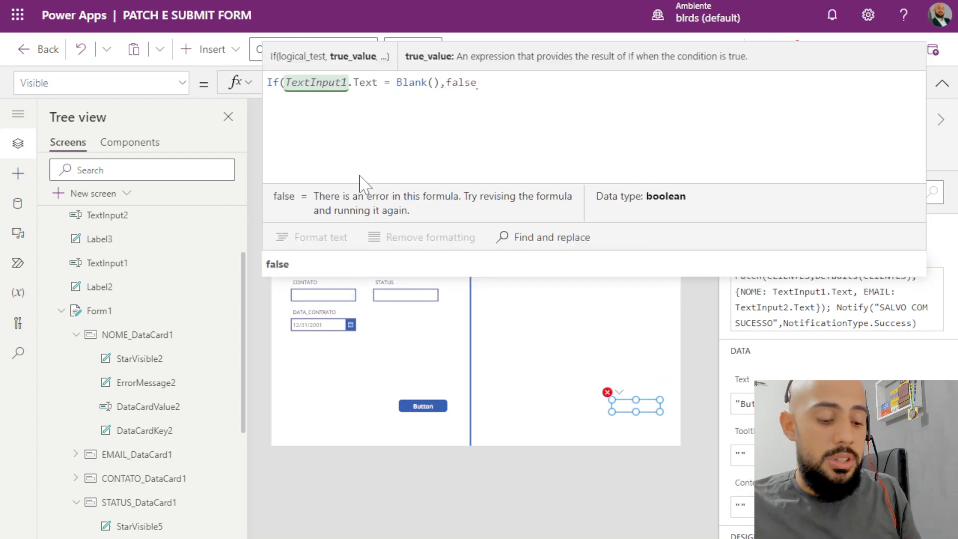
type(",true)")
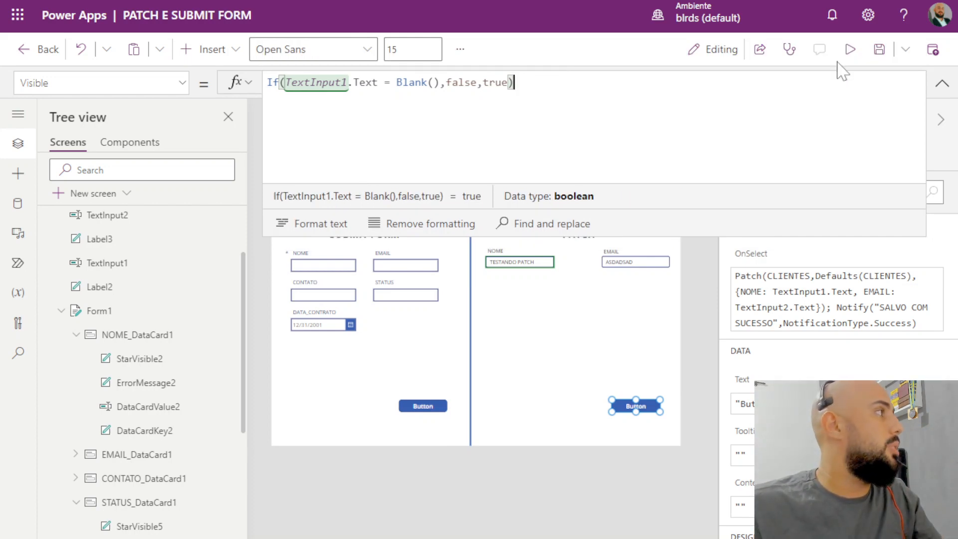
left_click(942, 83)
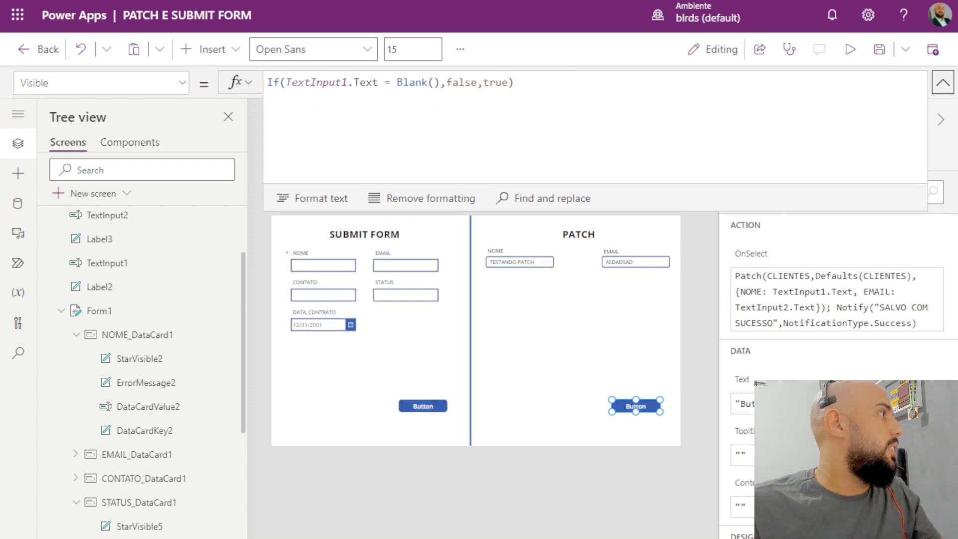
left_click(942, 83)
Preview the app, clear the PATCH side's NOME field to test the button's visibility, and close the preview
left_click(850, 49)
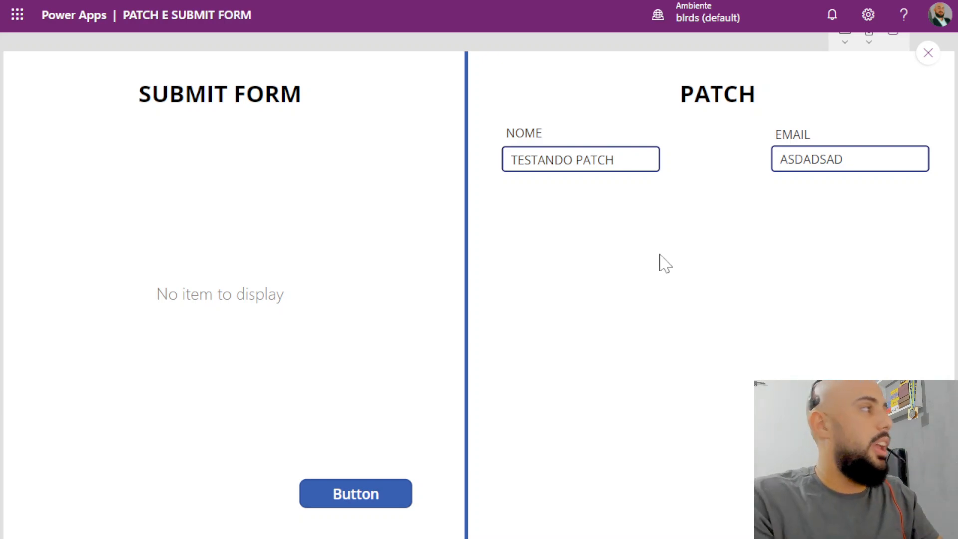
left_click_drag(614, 158, 411, 156)
key("BackSpace")
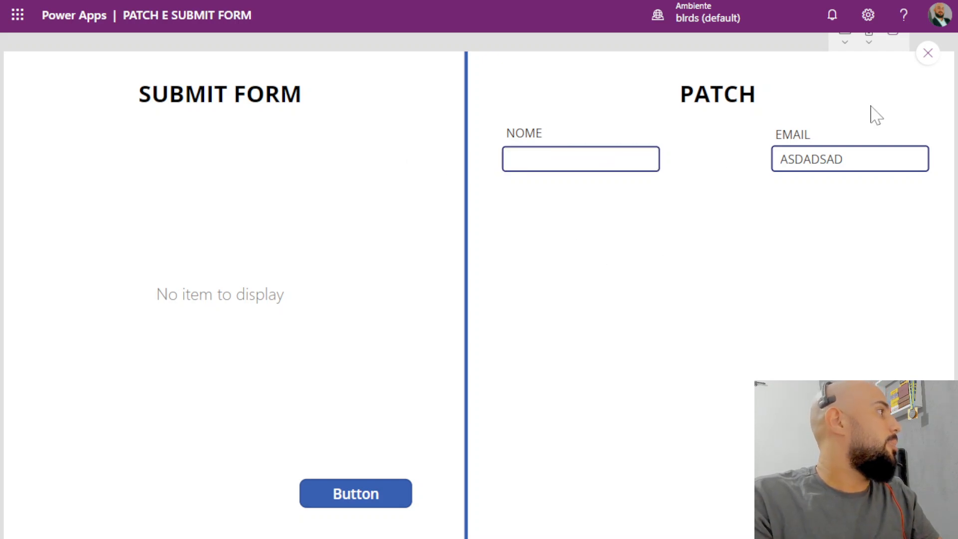
left_click(613, 169)
left_click(928, 53)
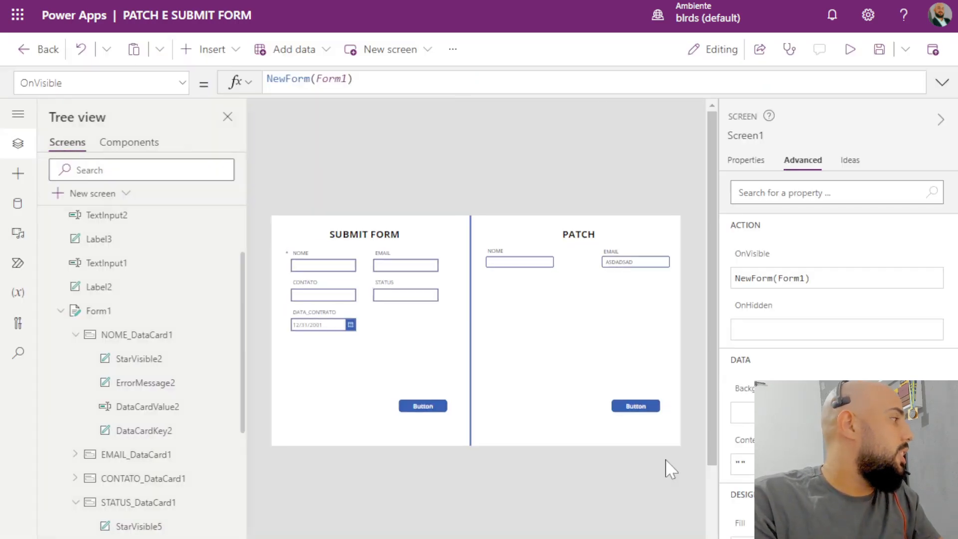
Replace Blank() with "" in the PATCH button's Visible formula
left_click(632, 413)
left_click(279, 82)
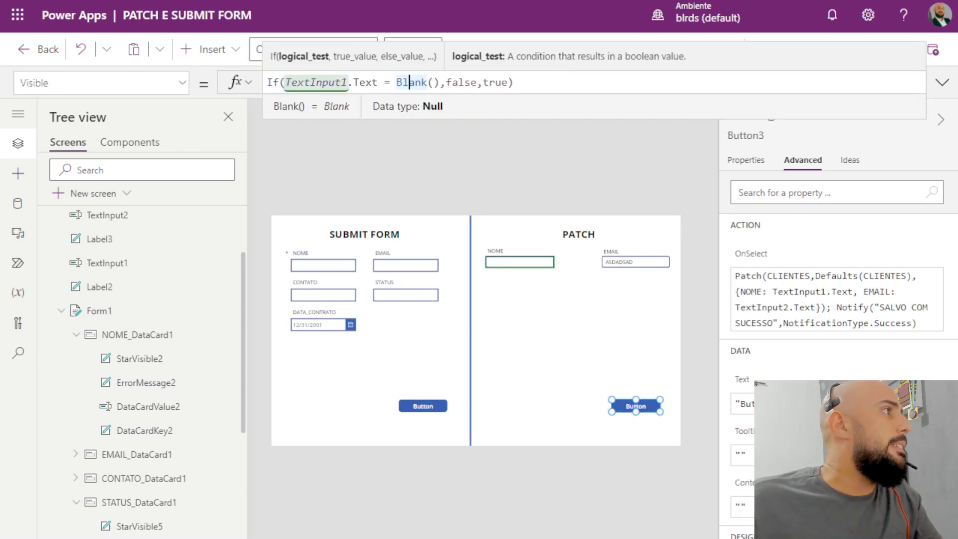
left_click_drag(397, 82, 434, 82)
type("\"\"")
key("End")
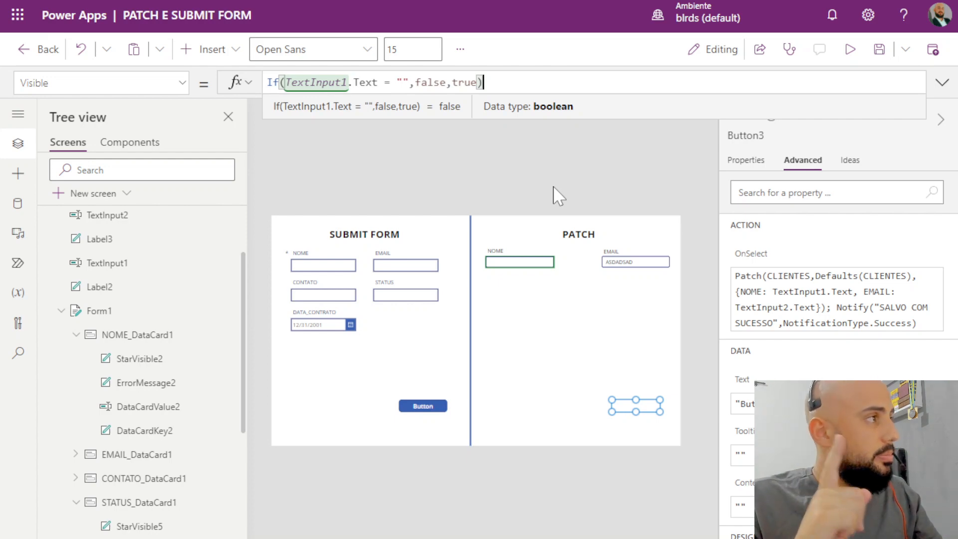
left_click(554, 188)
Preview the app and enter asdasd in the PATCH side's NOME field to test the button's visibility
left_click(851, 50)
left_click(584, 159)
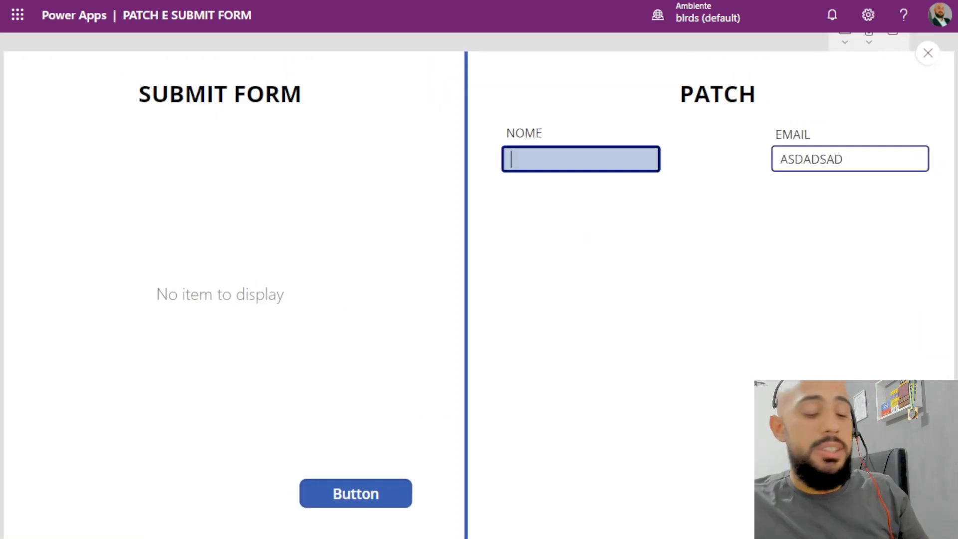
type("asdasd")
left_click(740, 265)
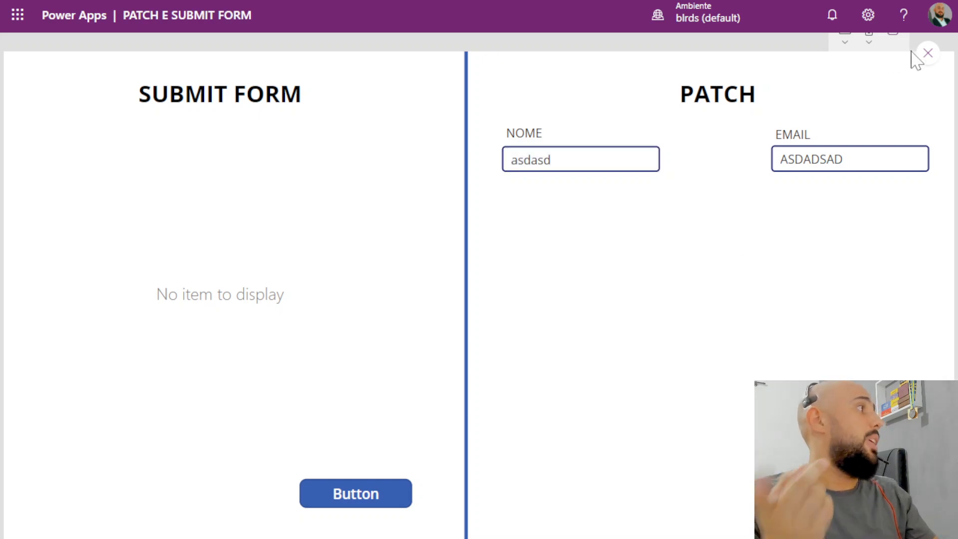
Close the preview and change the PATCH side's NOME label text to "* NOME"
left_click(927, 53)
left_click(507, 252)
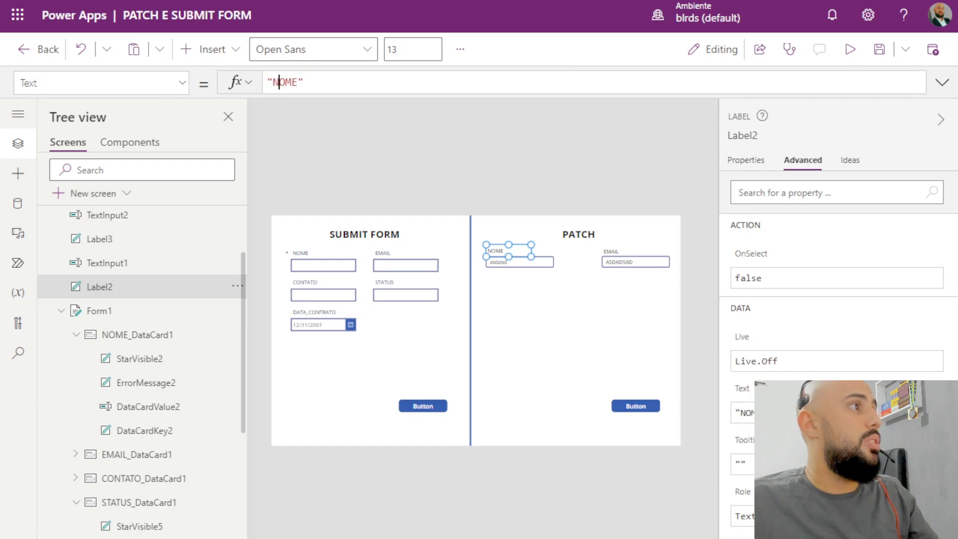
left_click(278, 82)
type("*")
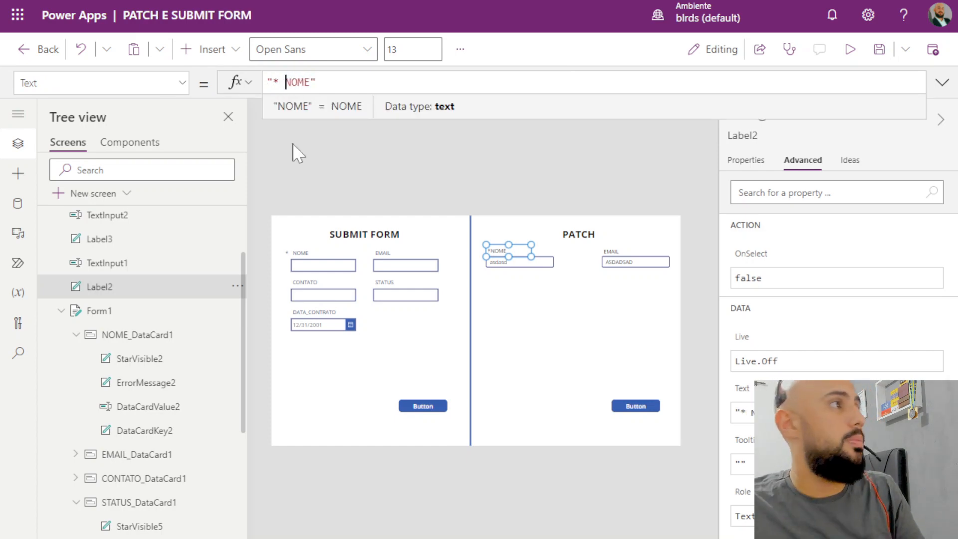
left_click(544, 182)
Preview the app and test the PATCH button's visibility by clearing NOME, entering teste, and clearing it again
left_click(850, 49)
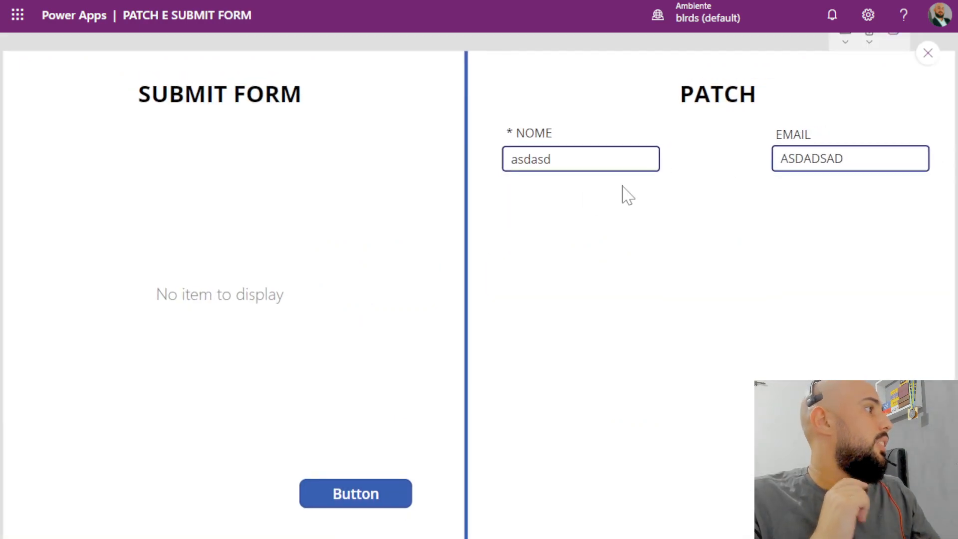
key("ctrl+a")
key("BackSpace")
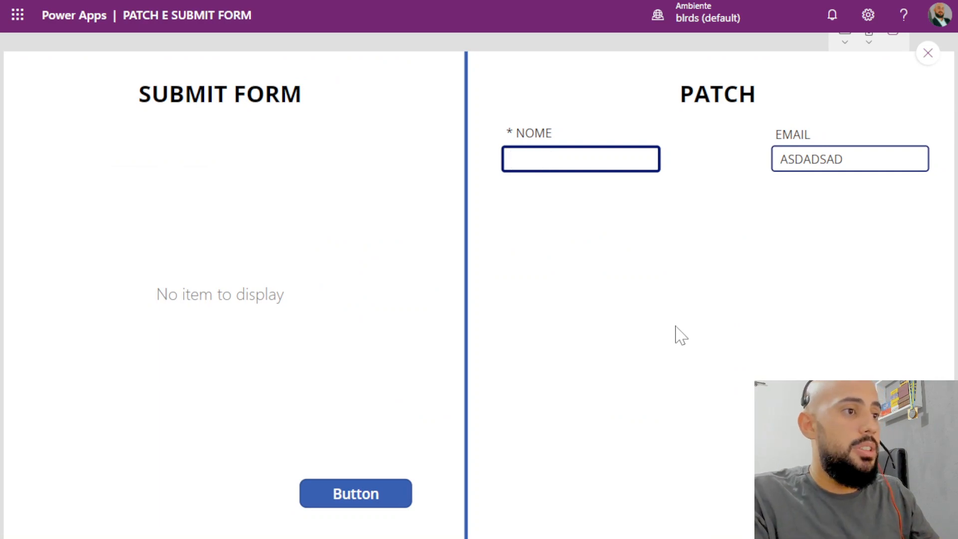
left_click(695, 299)
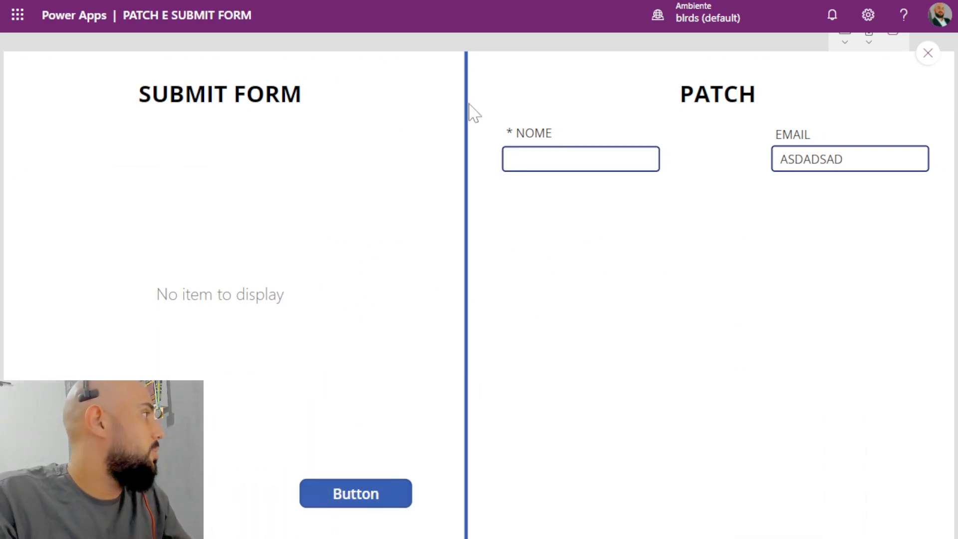
left_click(579, 159)
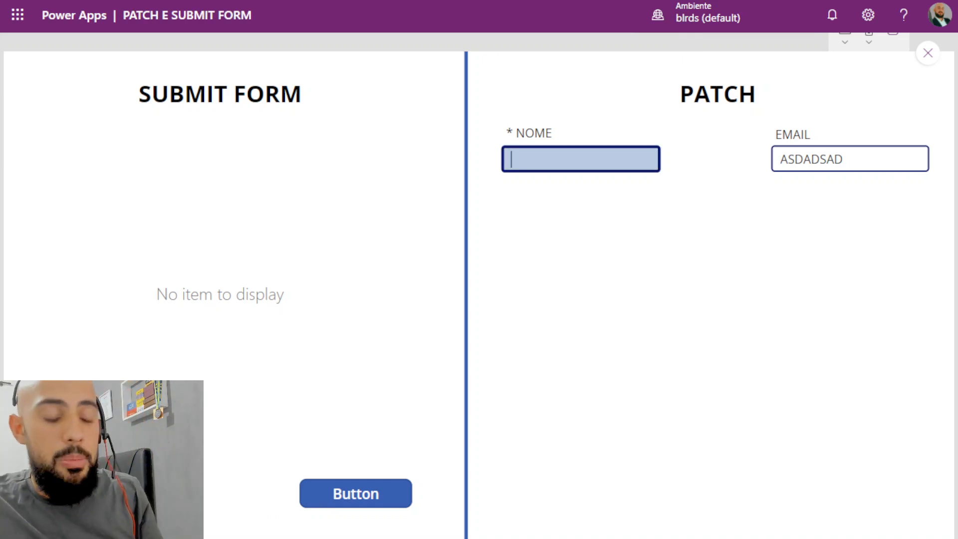
type("teste")
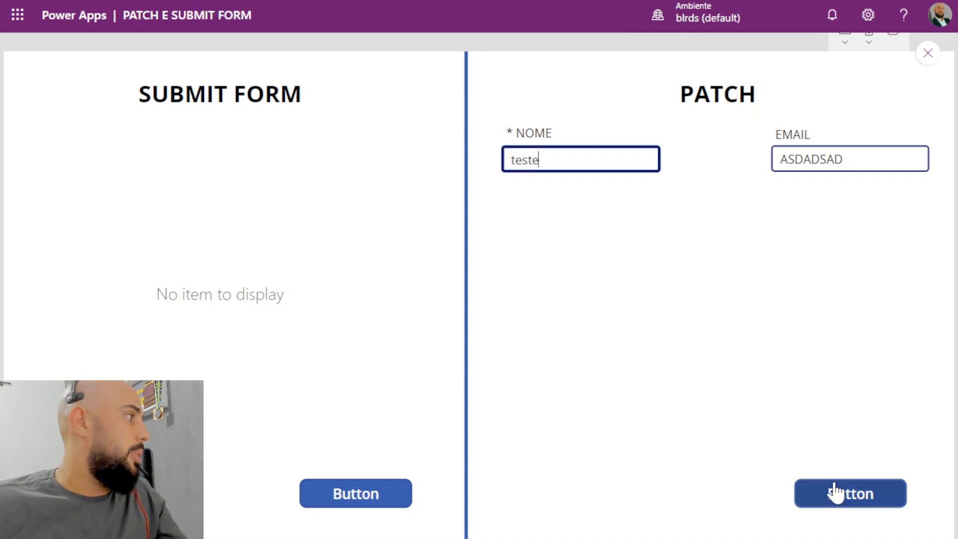
left_click_drag(570, 163, 495, 188)
left_click(564, 228)
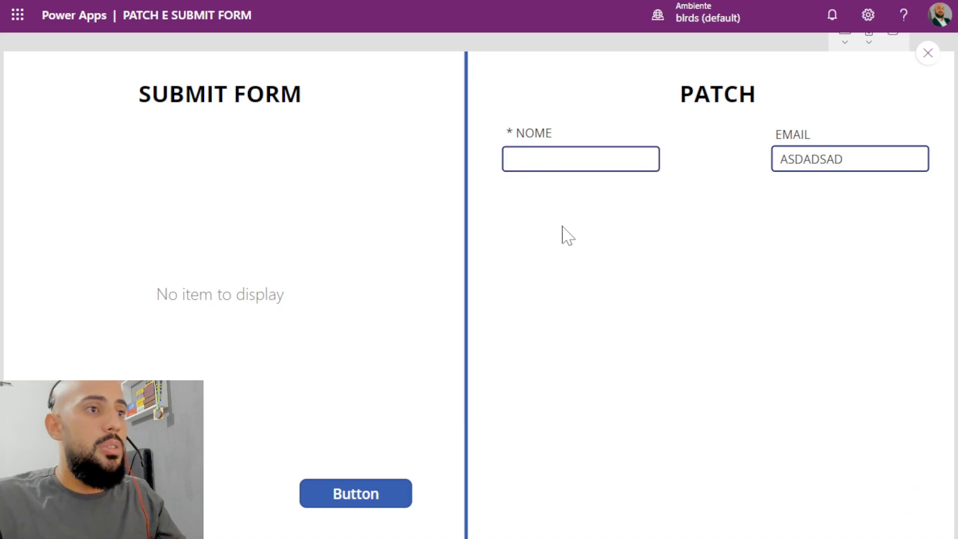
Enter TESTE PATCH in the PATCH side's NOME field and save the record with the PATCH button
left_click(579, 159)
type("asda")
key("BackSpace")
key("BackSpace")
key("BackSpace")
key("BackSpace")
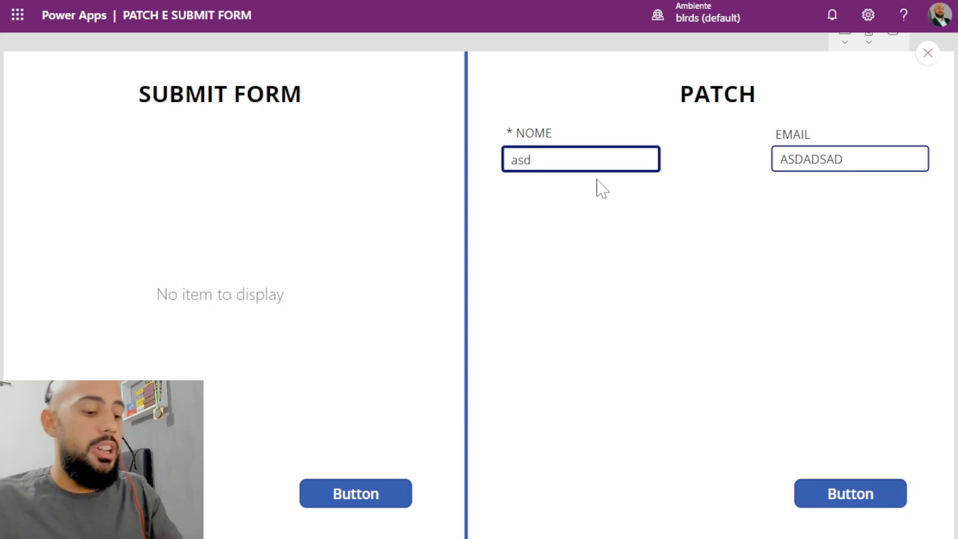
type("TESTE PATCH")
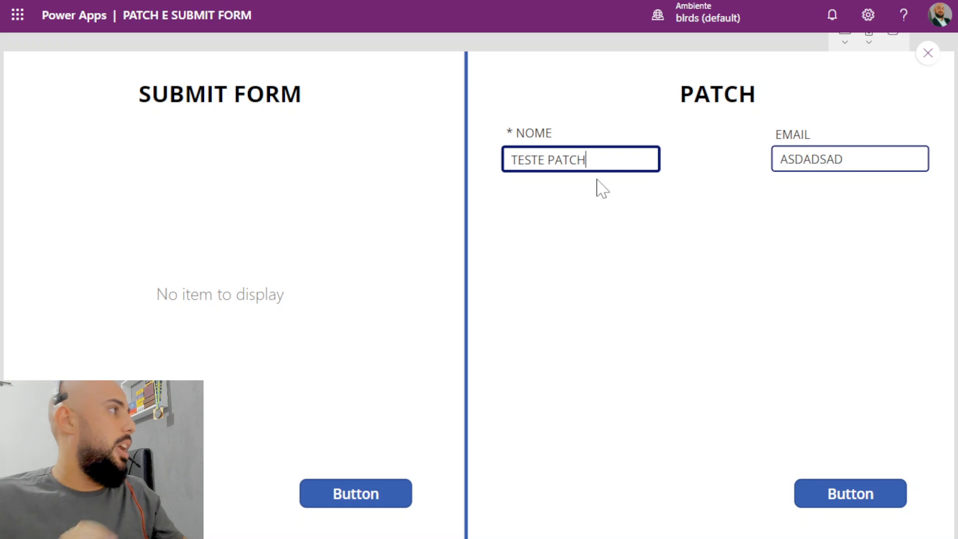
left_click(616, 222)
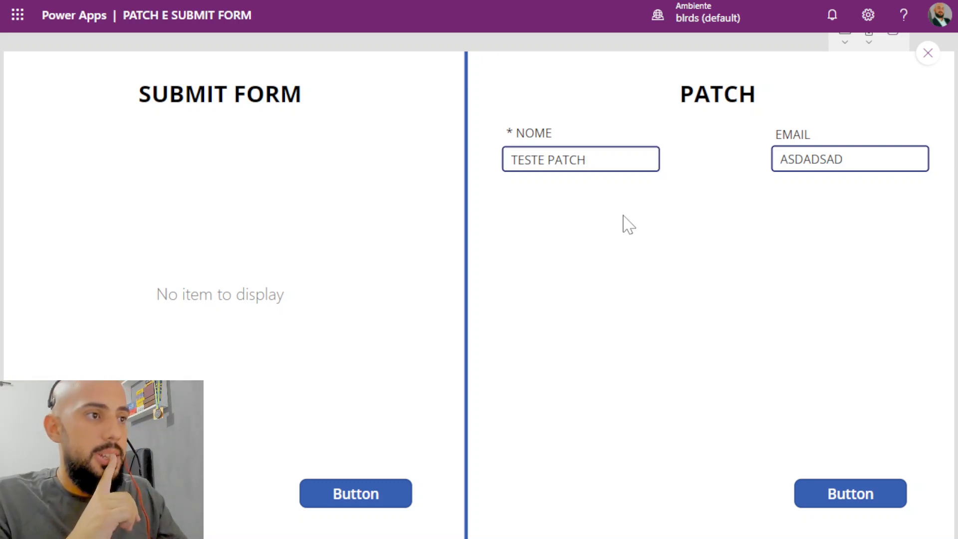
left_click(820, 478)
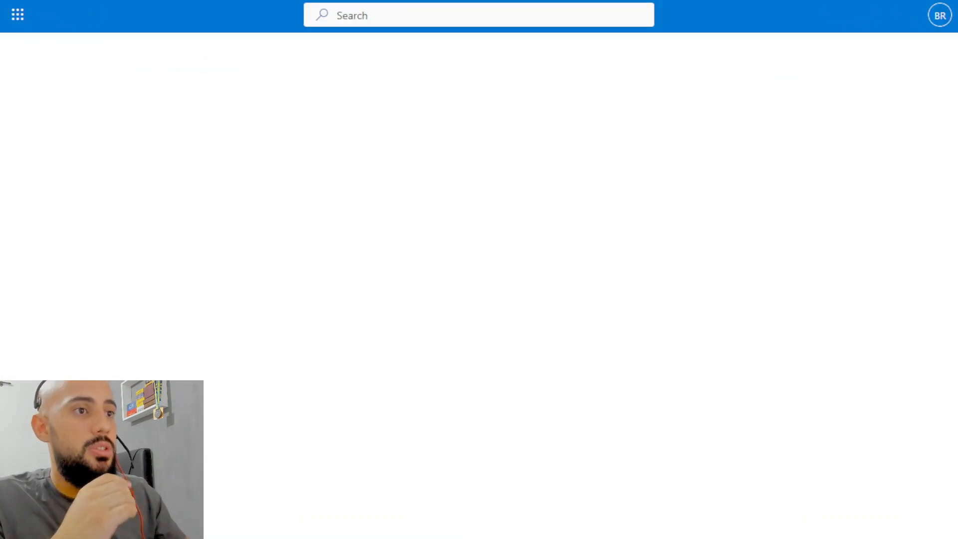
Check the TESTE PATCH and TESTE SUBMIT FORM records in the SharePoint CLIENTES list and return to Power Apps
left_click(348, 360)
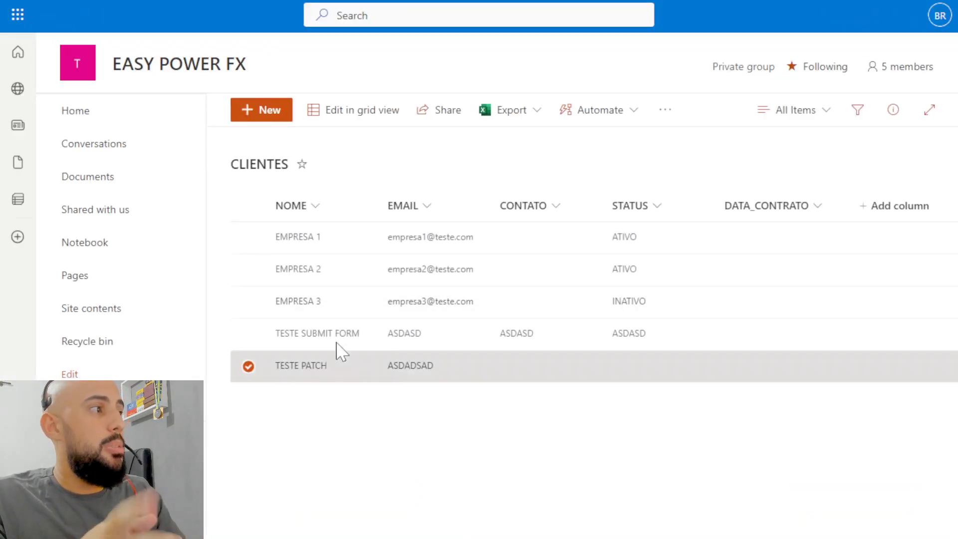
left_click(337, 339)
left_click(335, 359)
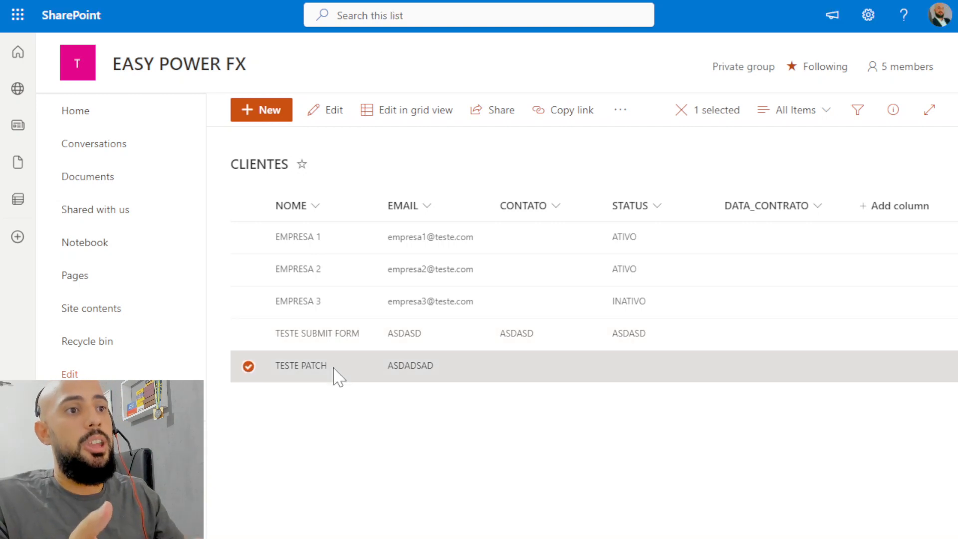
left_click(365, 338)
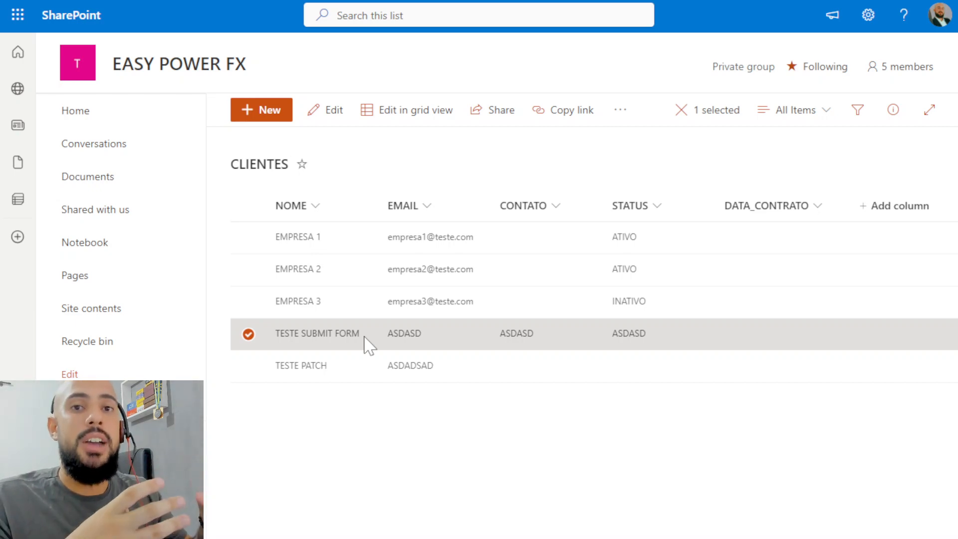
left_click(345, 0)
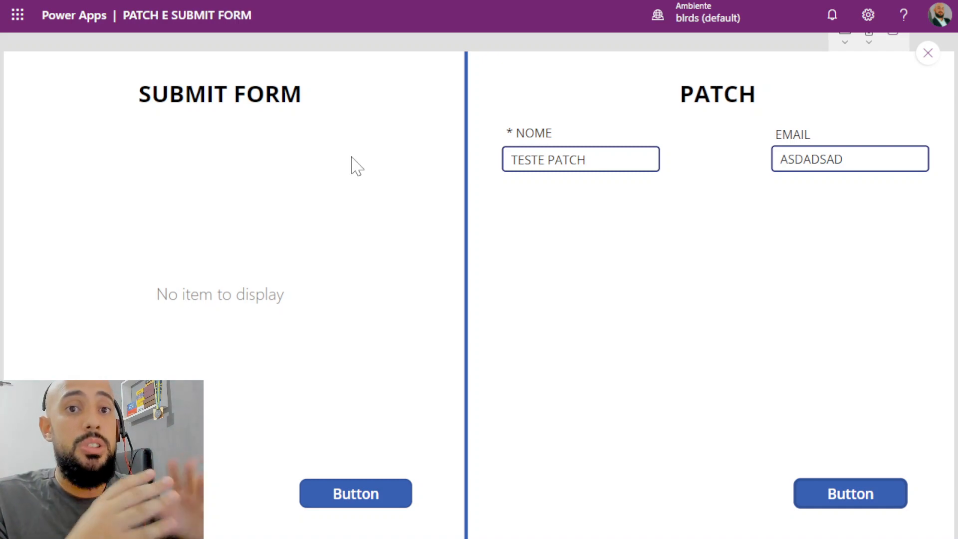
Close the preview and inspect the PATCH side's button, NOME label and NOME text input
left_click(928, 53)
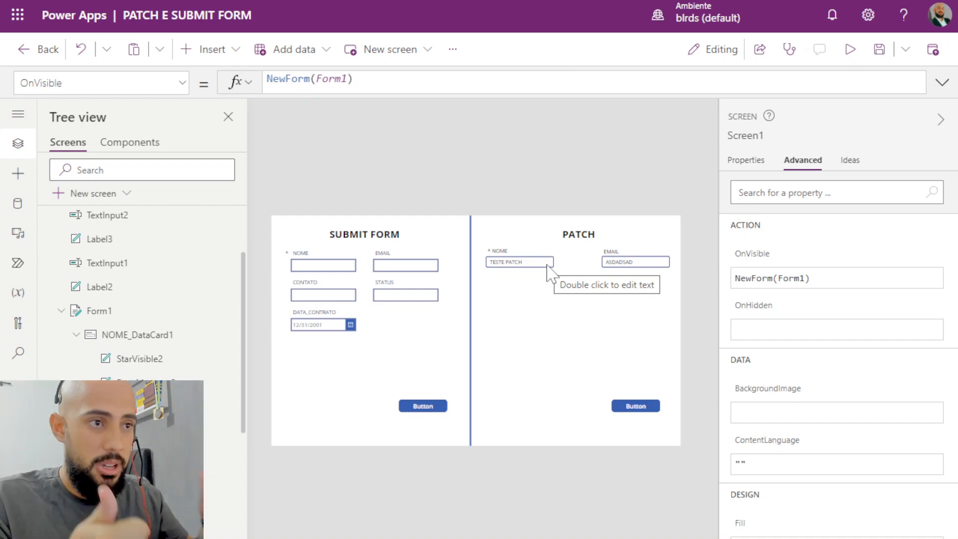
scroll(128, 269, "up", 3)
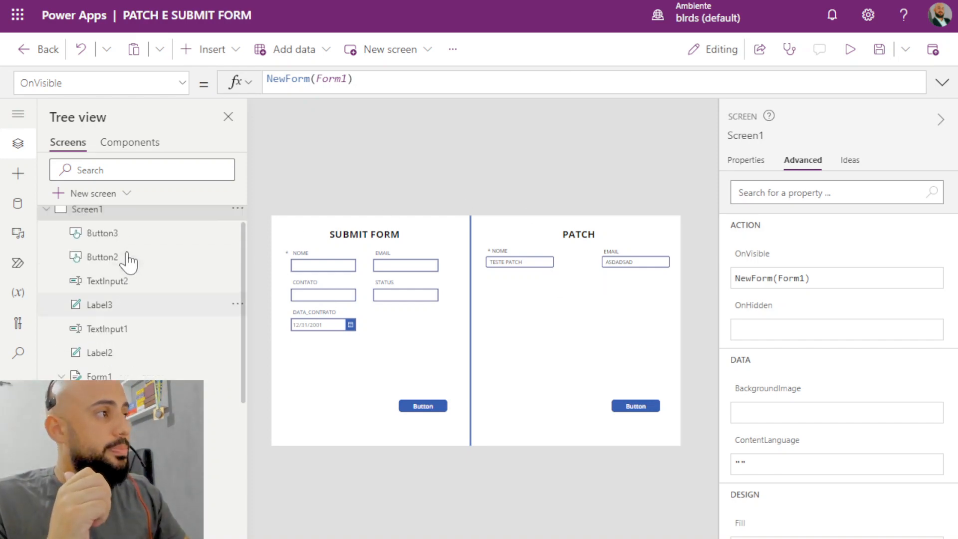
left_click(47, 242)
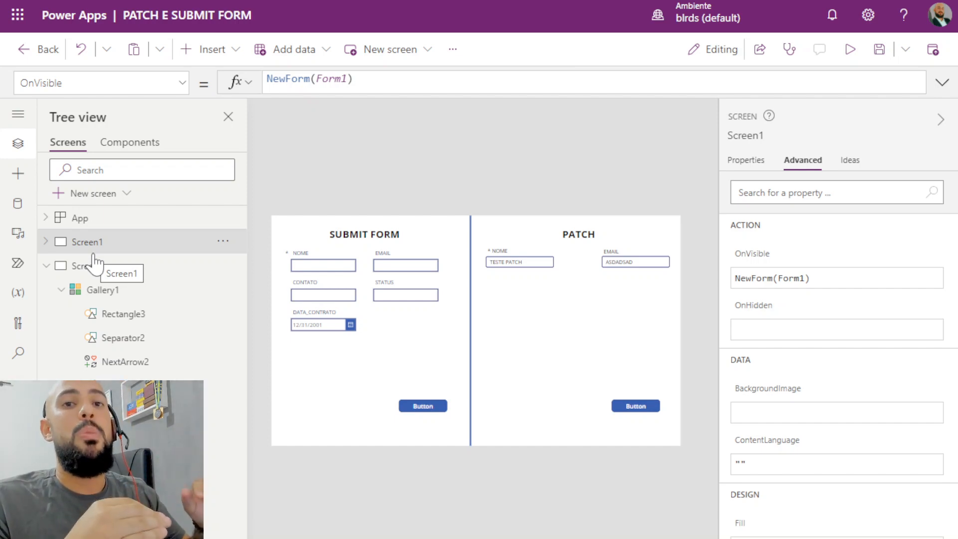
left_click(643, 407)
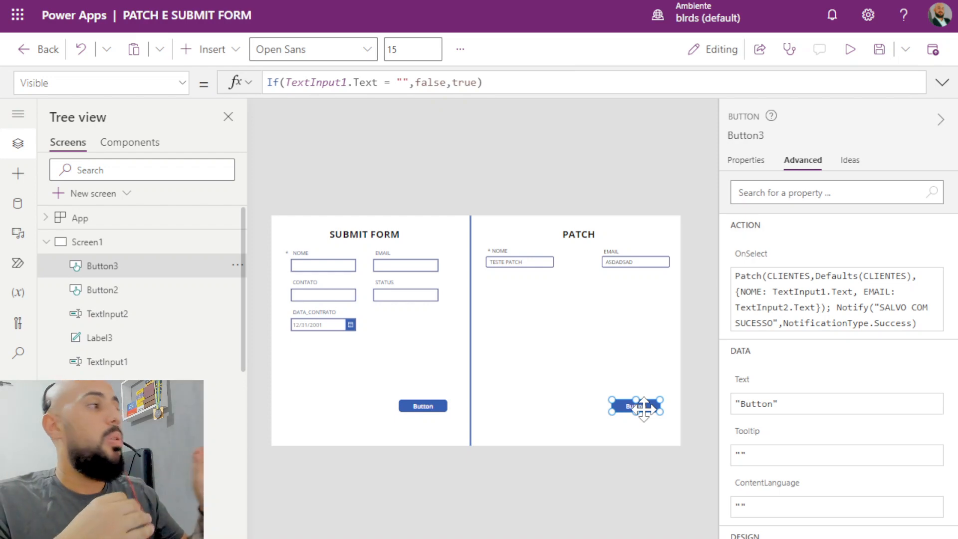
left_click(523, 248)
left_click(533, 264)
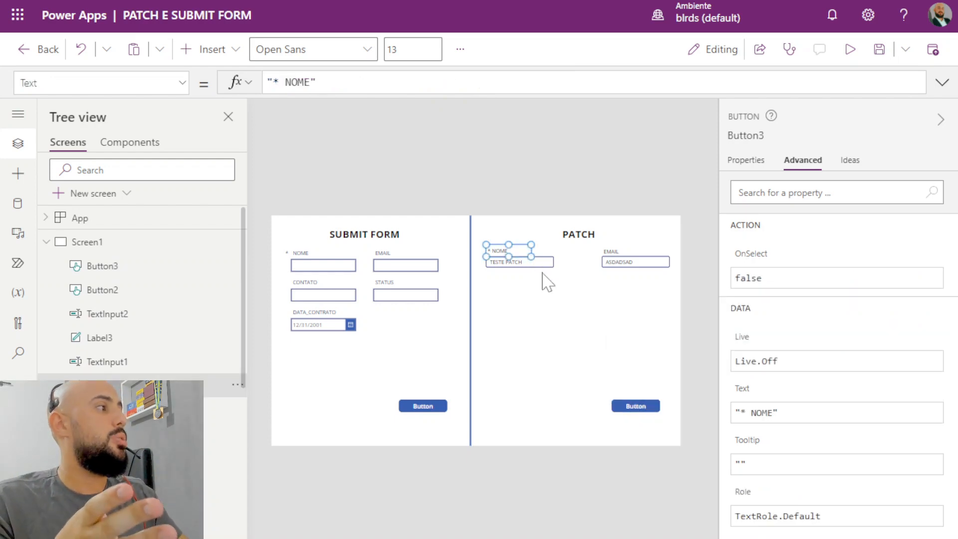
Insert a toggle and place it below the text inputs on the PATCH side
left_click(210, 49)
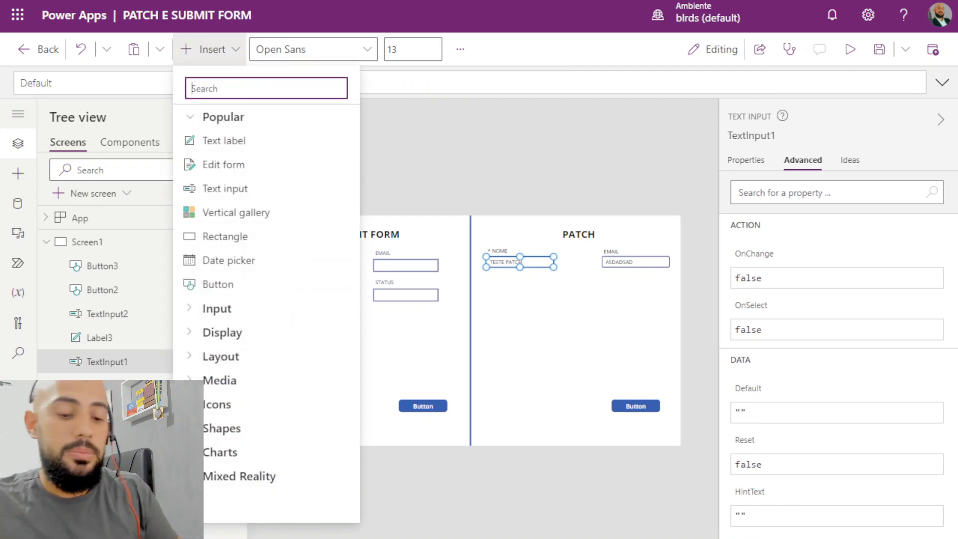
type("tog")
left_click(216, 162)
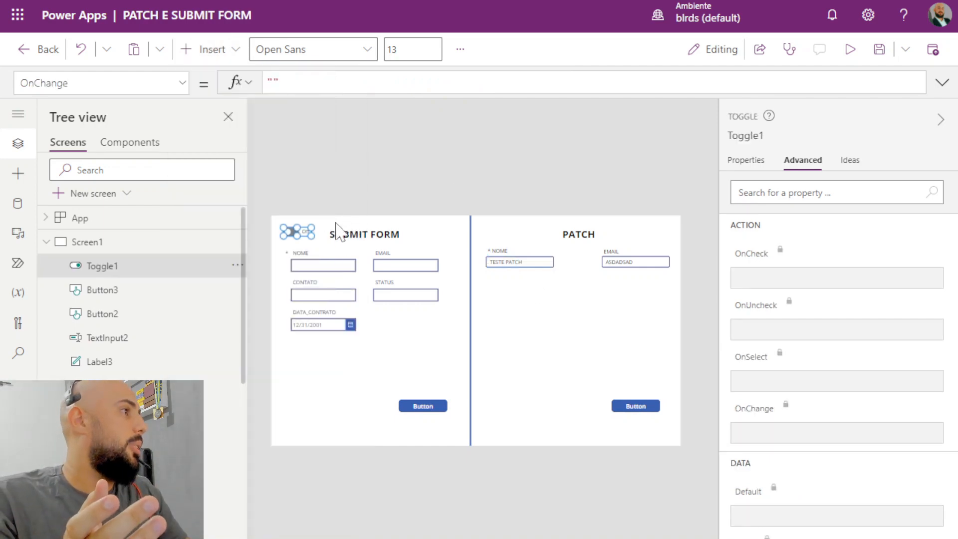
left_click_drag(297, 232, 572, 303)
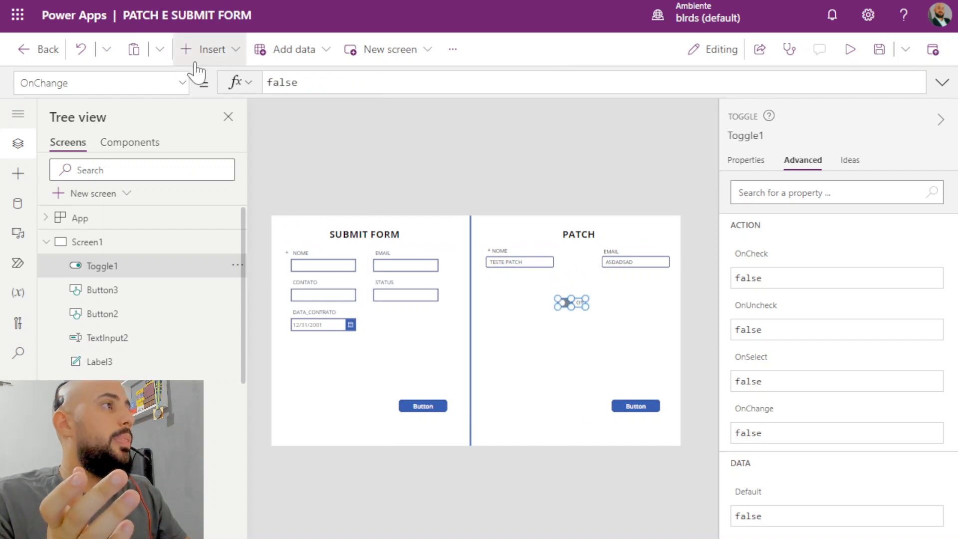
Insert a date picker and place it directly below the NOME input on the PATCH side
left_click(207, 49)
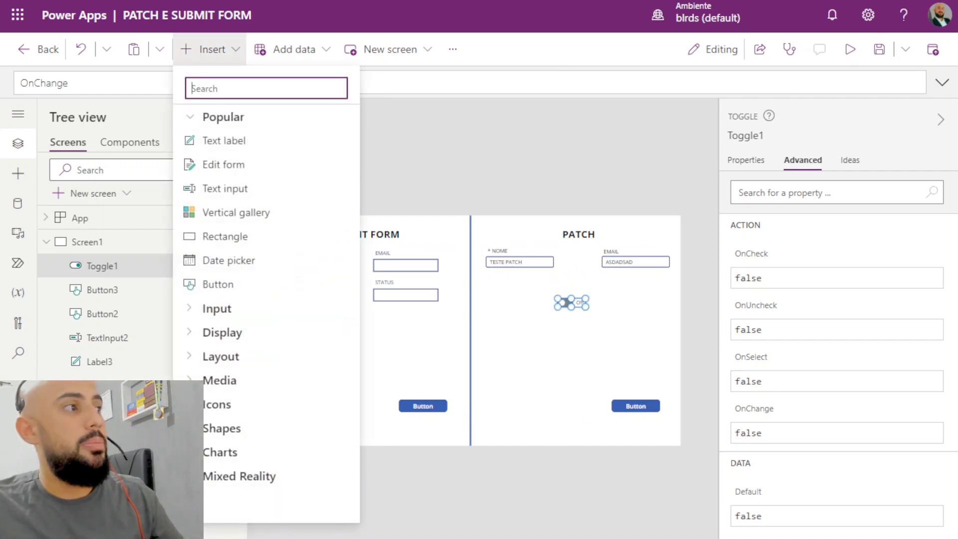
left_click(252, 260)
left_click_drag(360, 231, 564, 285)
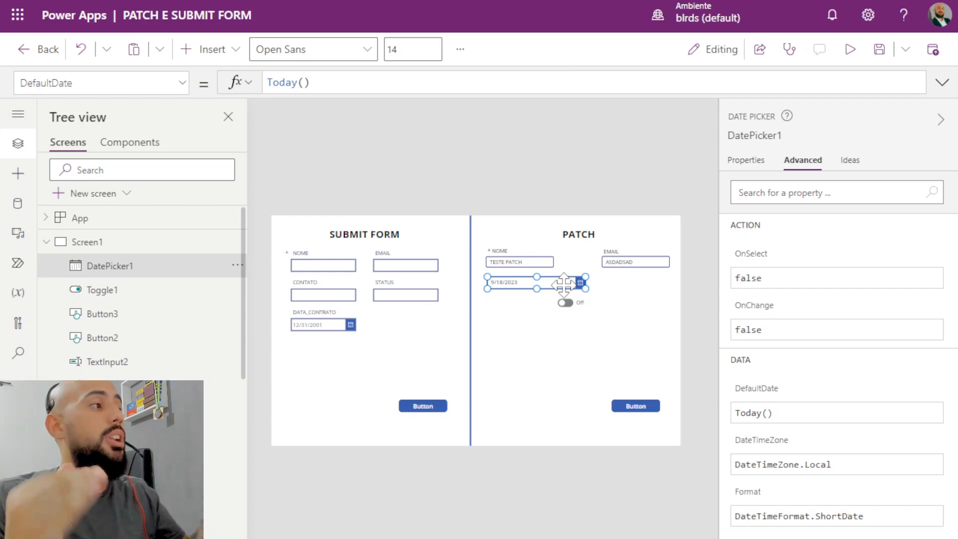
Review the form's NOME and EMAIL cards, and open Screen2 to inspect its CLIENTES gallery
left_click(335, 267)
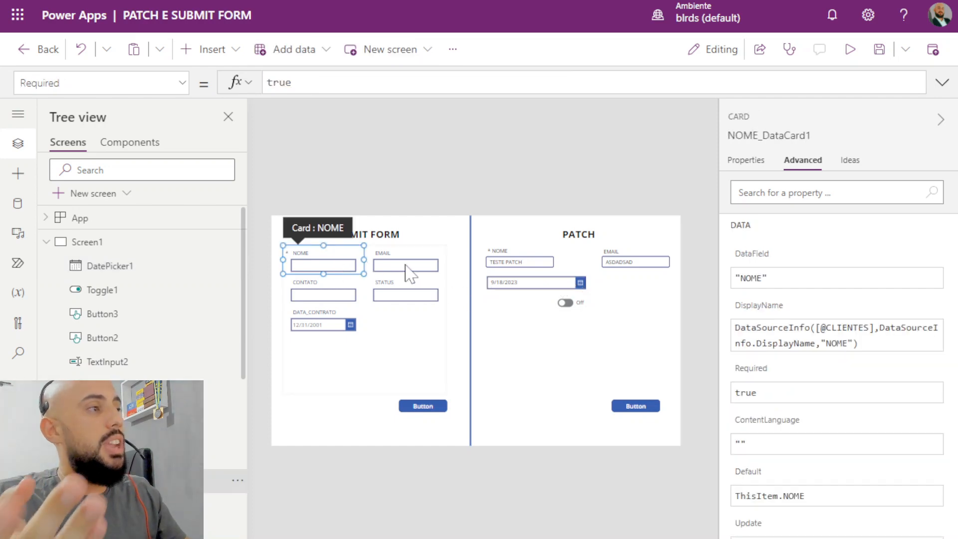
left_click(408, 273)
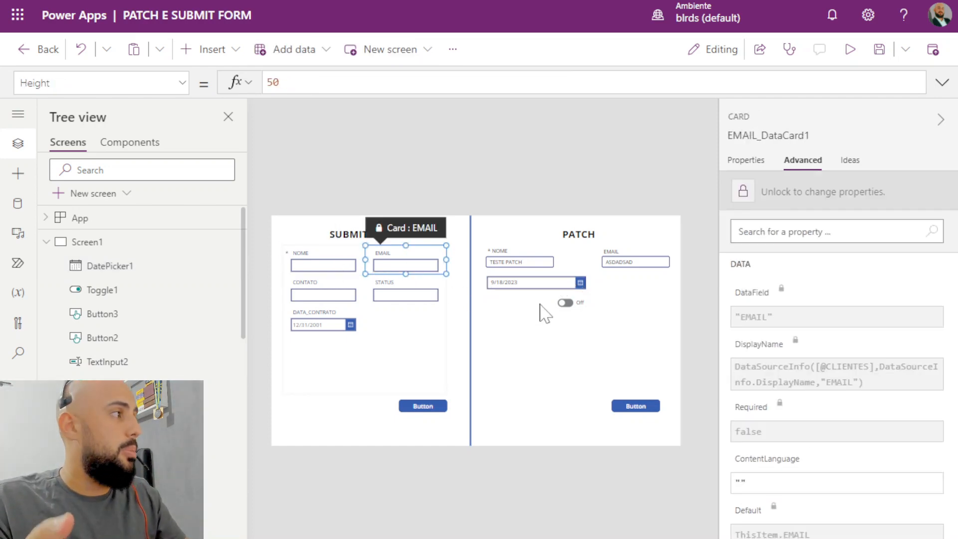
left_click(45, 242)
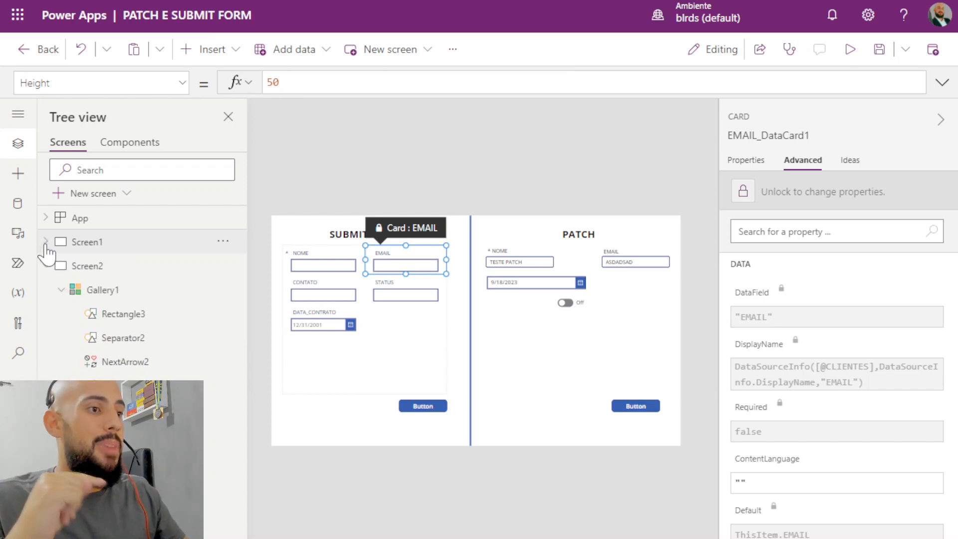
left_click(106, 265)
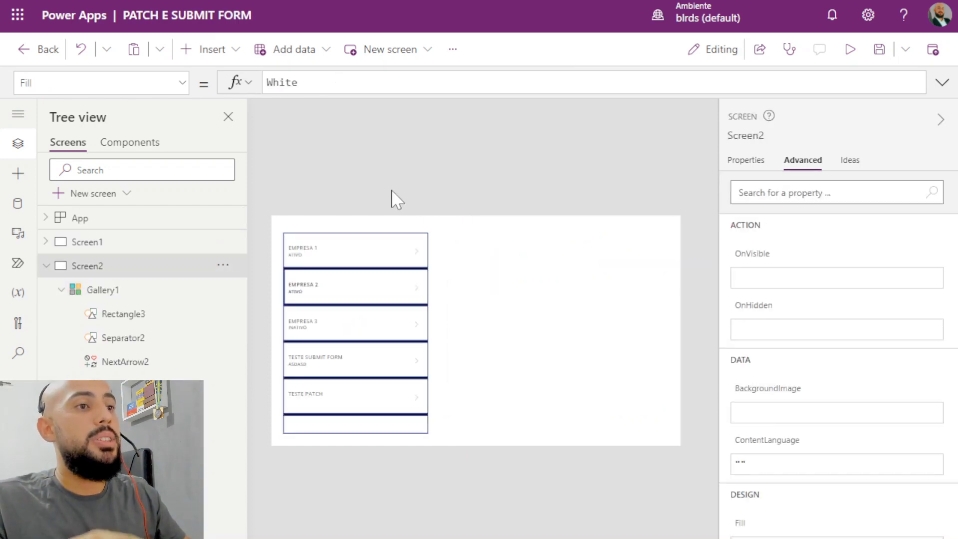
left_click(398, 294)
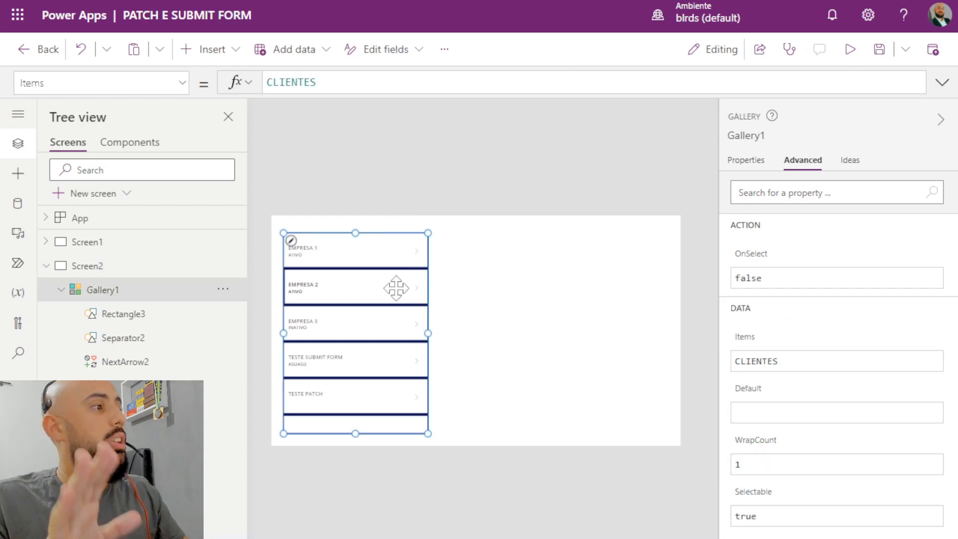
left_click(401, 152)
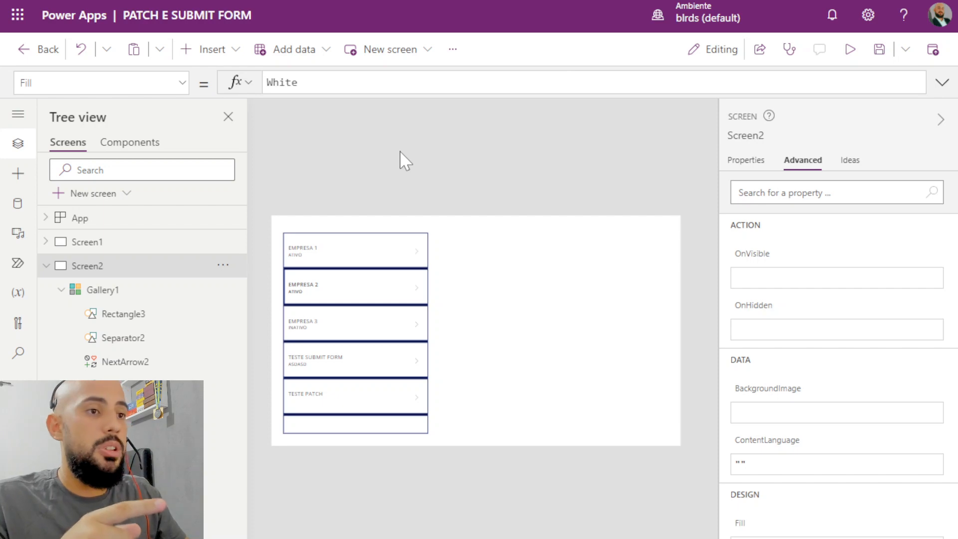
Preview Screen2, select EMPRESA 1, EMPRESA 2, EMPRESA 3 and TESTE SUBMIT FORM in the gallery, and close the preview
left_click(850, 49)
left_click(344, 134)
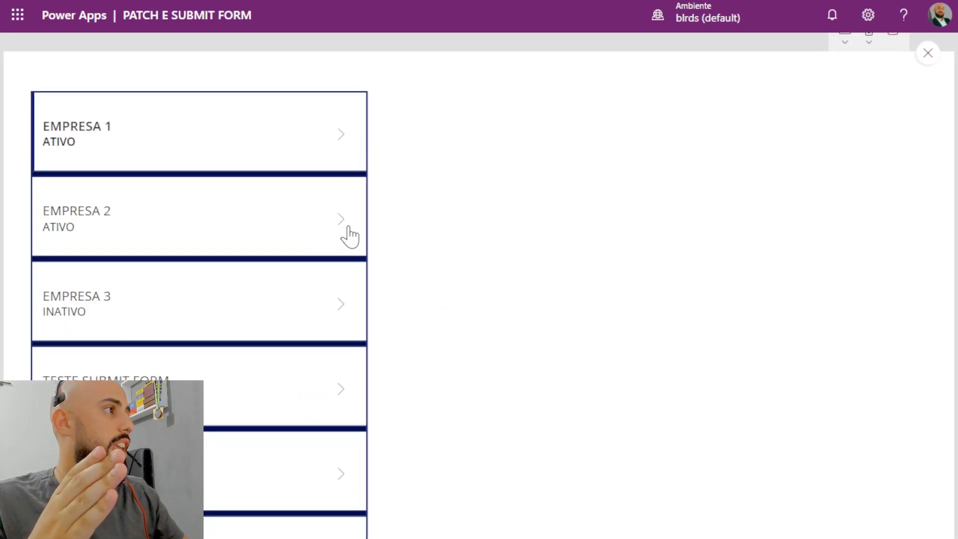
left_click(345, 226)
left_click(339, 289)
left_click(349, 400)
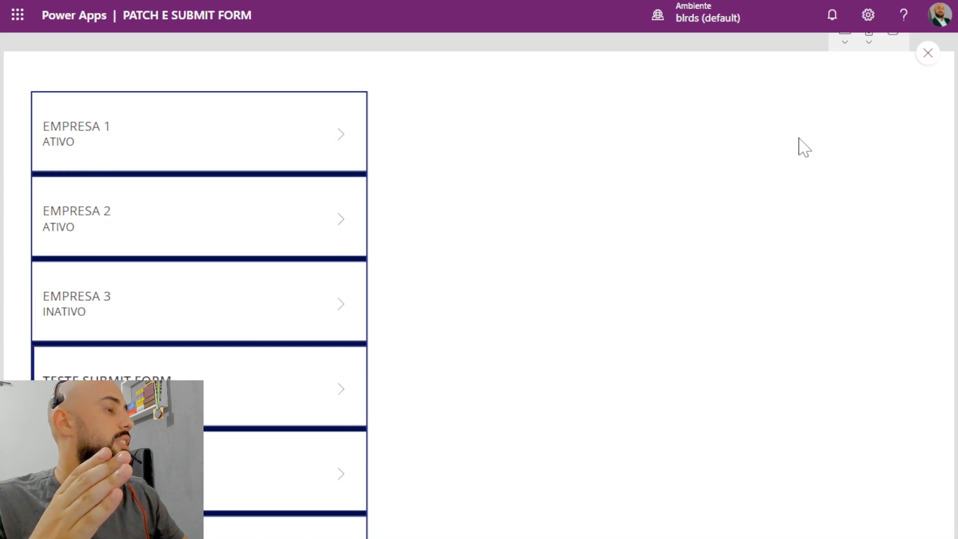
left_click(921, 60)
Insert an edit form on Screen2, connect it to CLIENTES, and place it beside the gallery at about X 542, Y 58
left_click(236, 50)
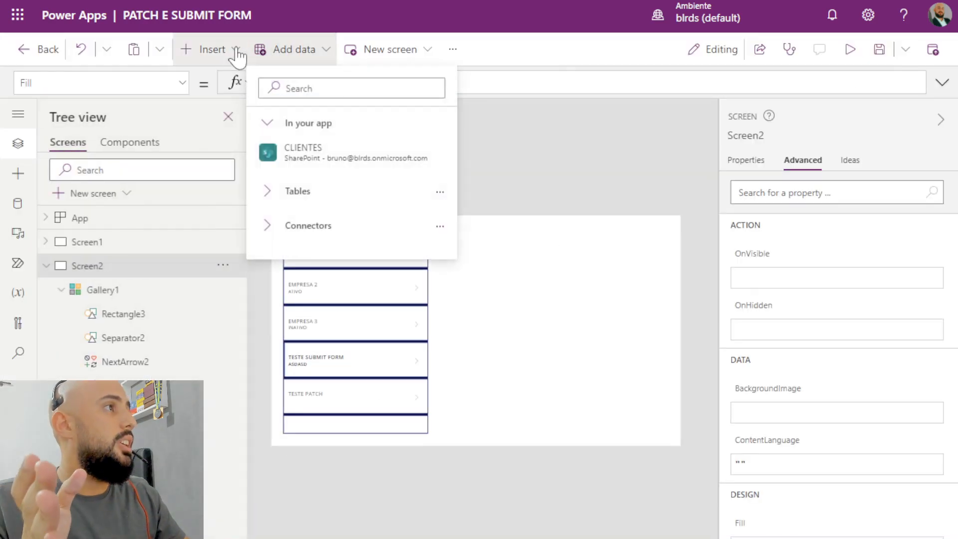
type("fo")
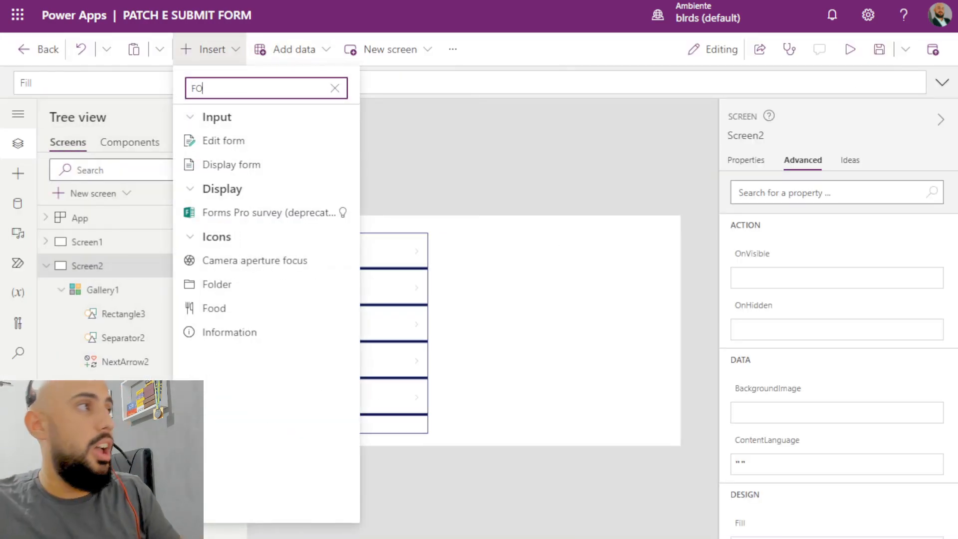
left_click(226, 137)
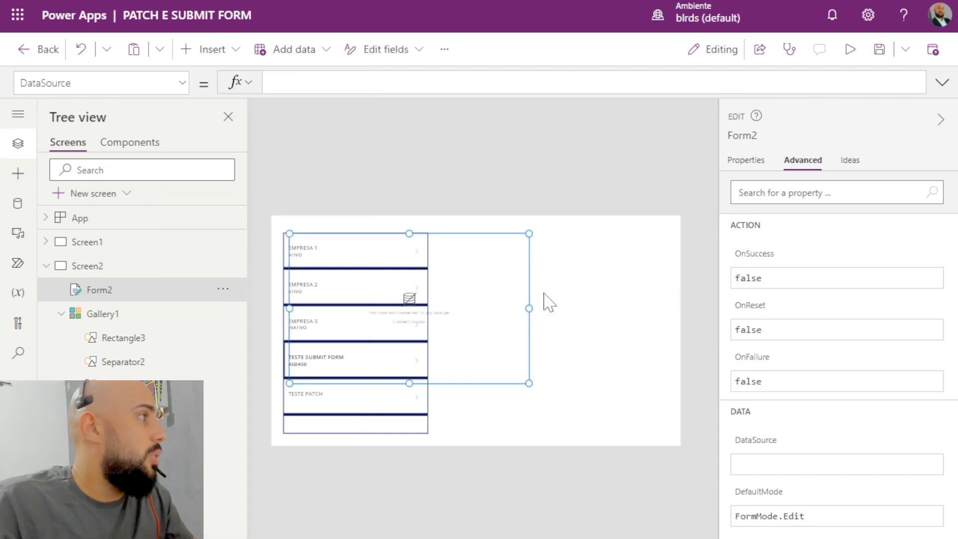
left_click(754, 166)
left_click(918, 194)
left_click(823, 278)
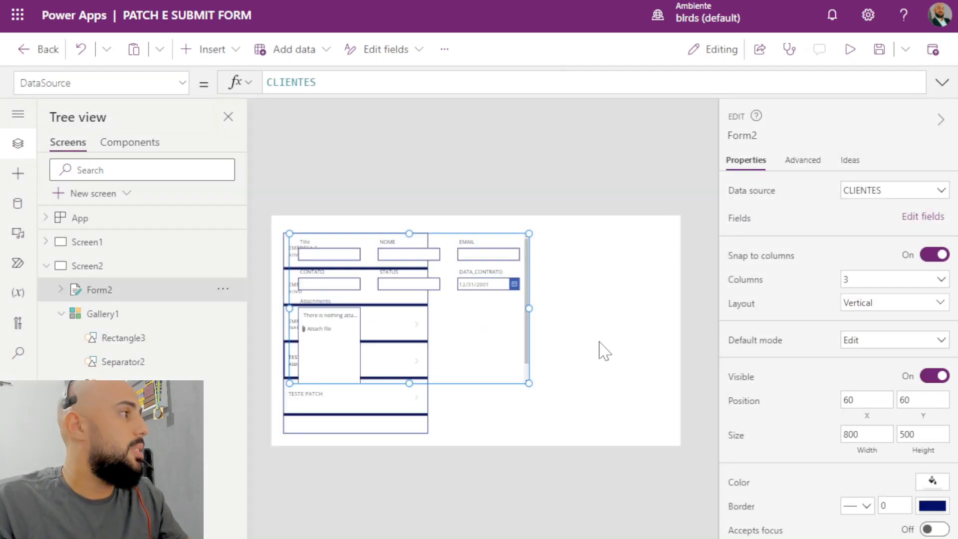
left_click_drag(534, 317, 678, 321)
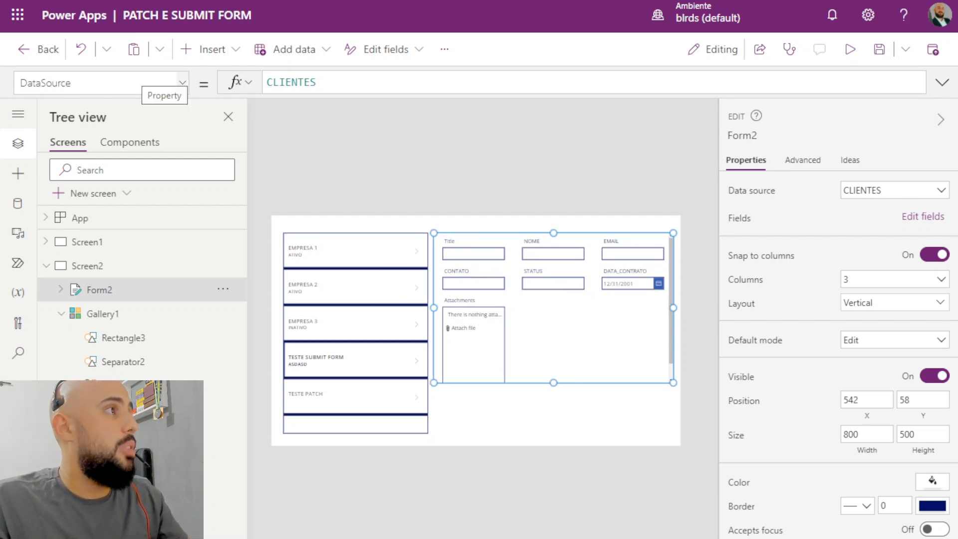
Set the new form's Item property to Gallery1.Selected
left_click(145, 82)
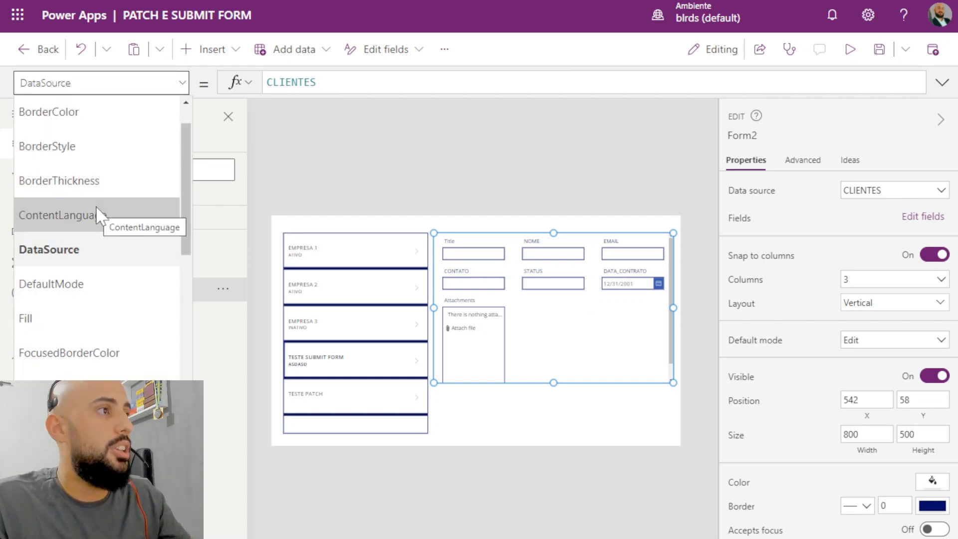
scroll(85, 287, "up", 1)
scroll(95, 199, "down", 3)
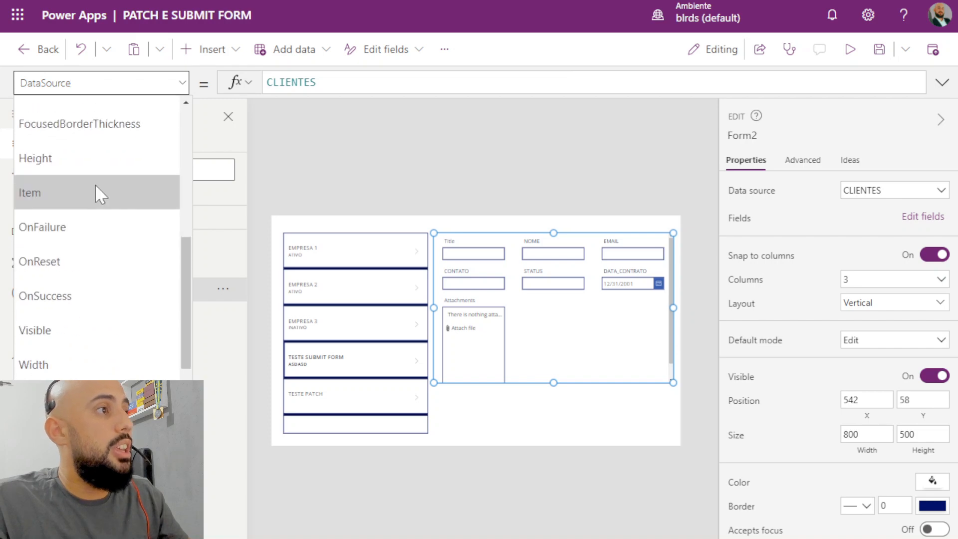
left_click(82, 190)
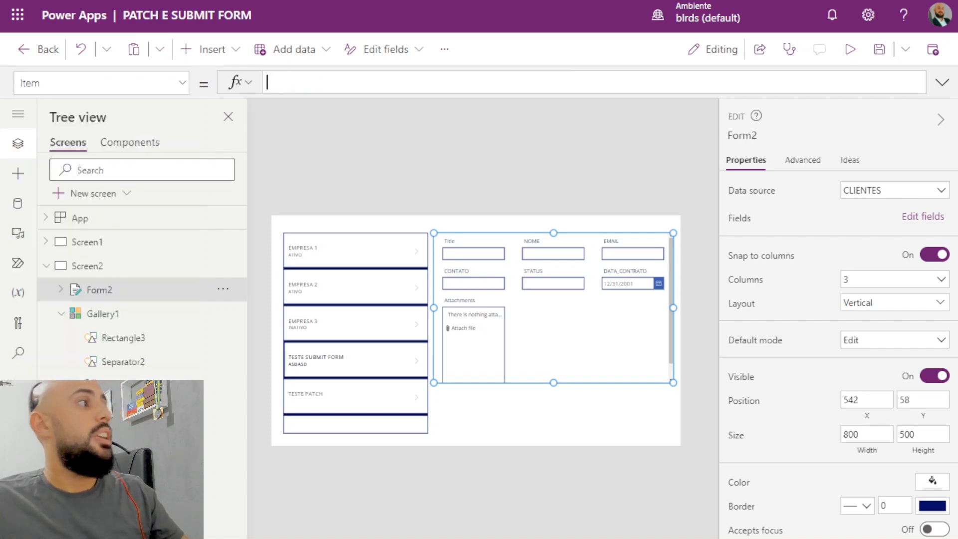
type("GALLE")
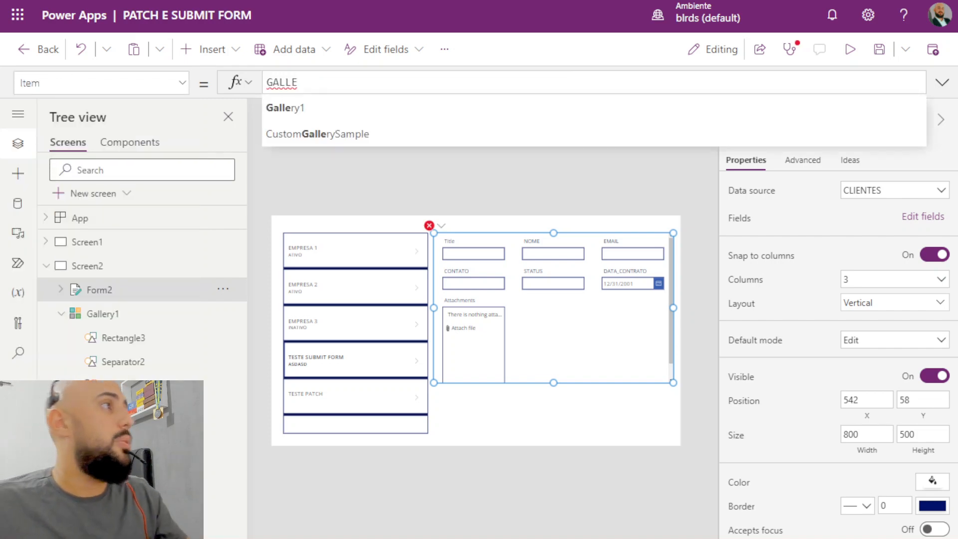
left_click(307, 116)
type(".SE")
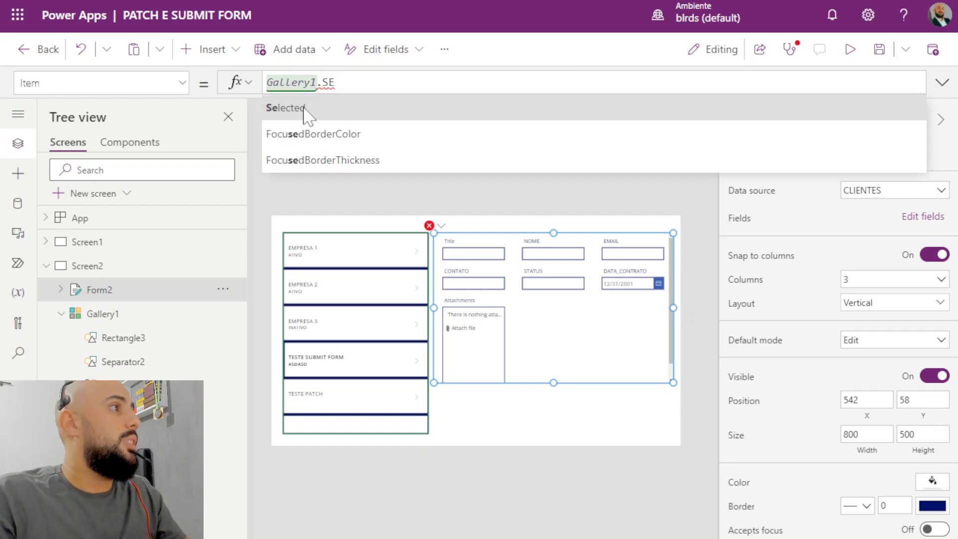
left_click(306, 109)
left_click(544, 192)
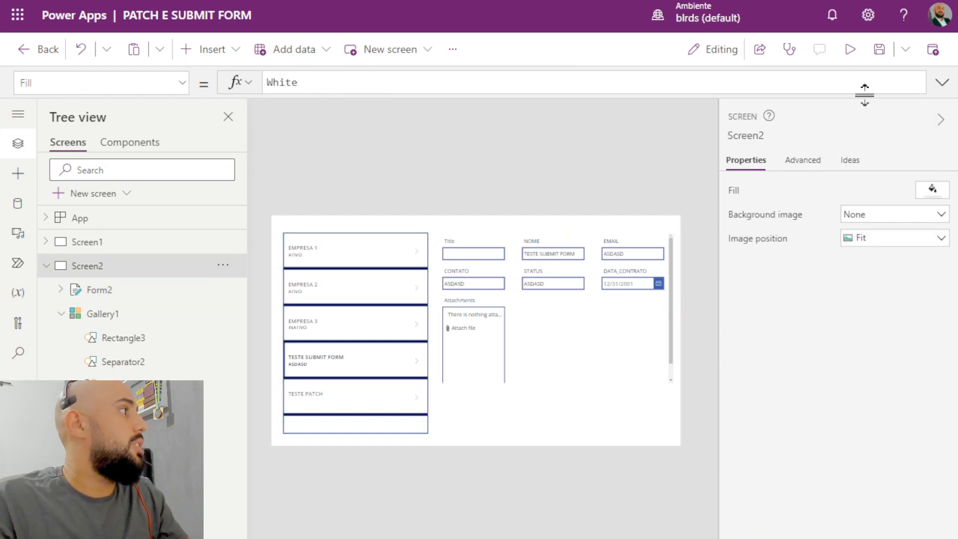
Preview Screen2, select EMPRESA 3, EMPRESA 1, EMPRESA 2 and TESTE SUBMIT FORM to check the form's data, and close the preview
left_click(851, 50)
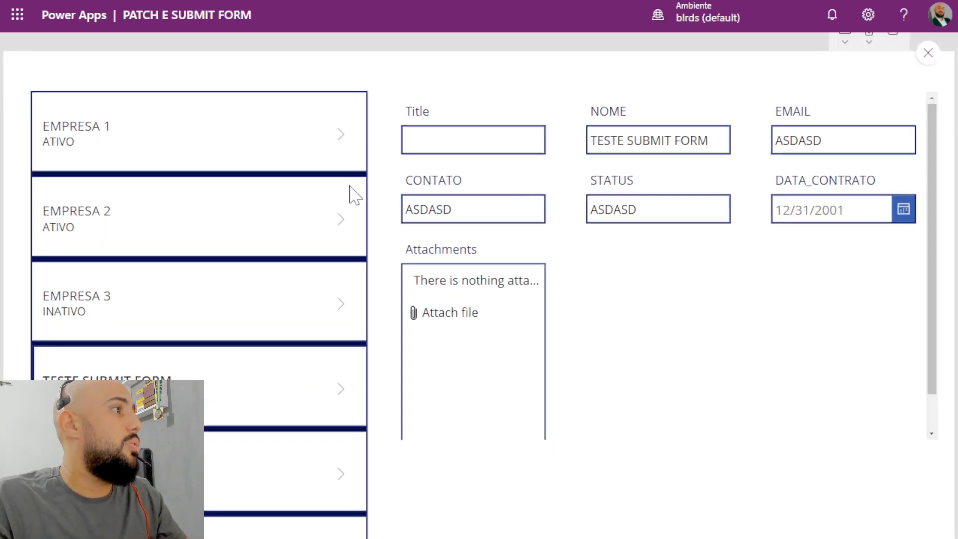
left_click(336, 306)
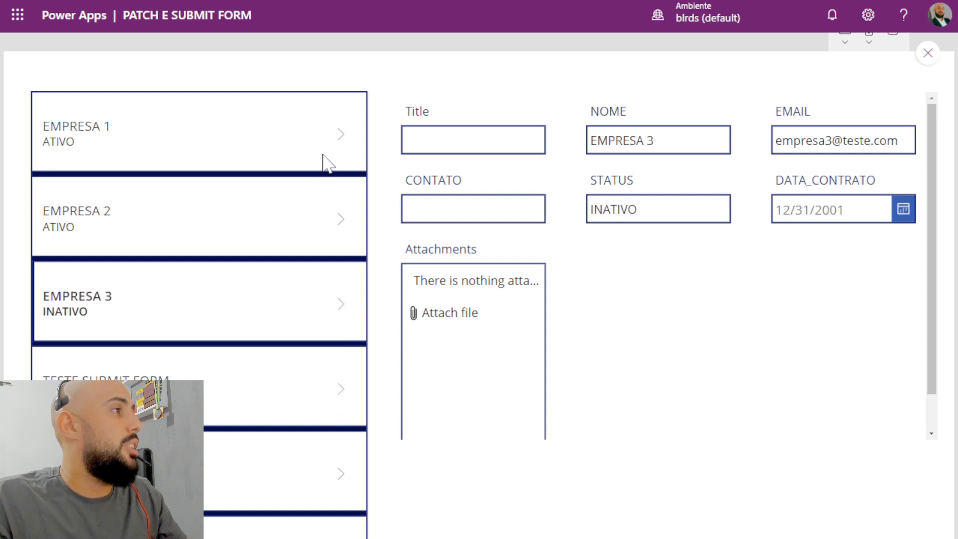
left_click(335, 141)
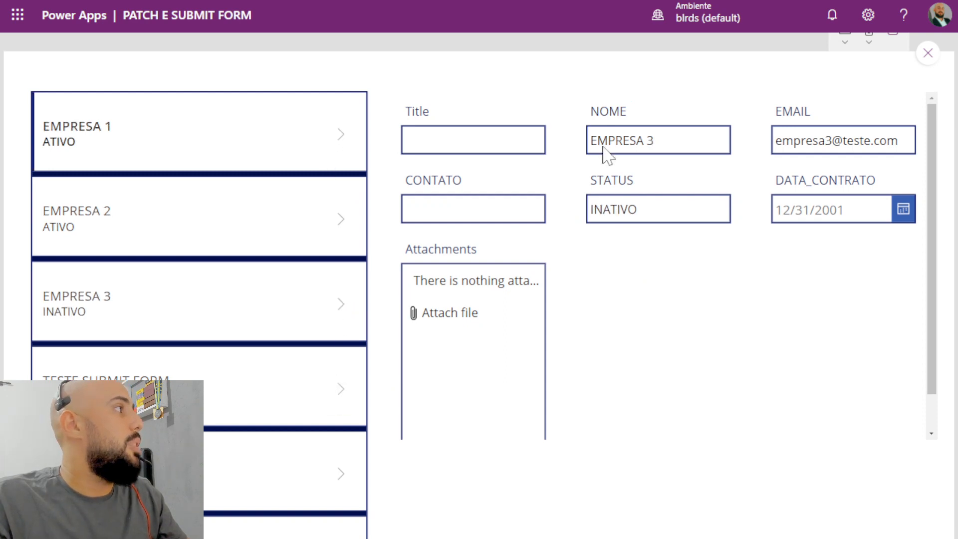
left_click(347, 222)
left_click(339, 386)
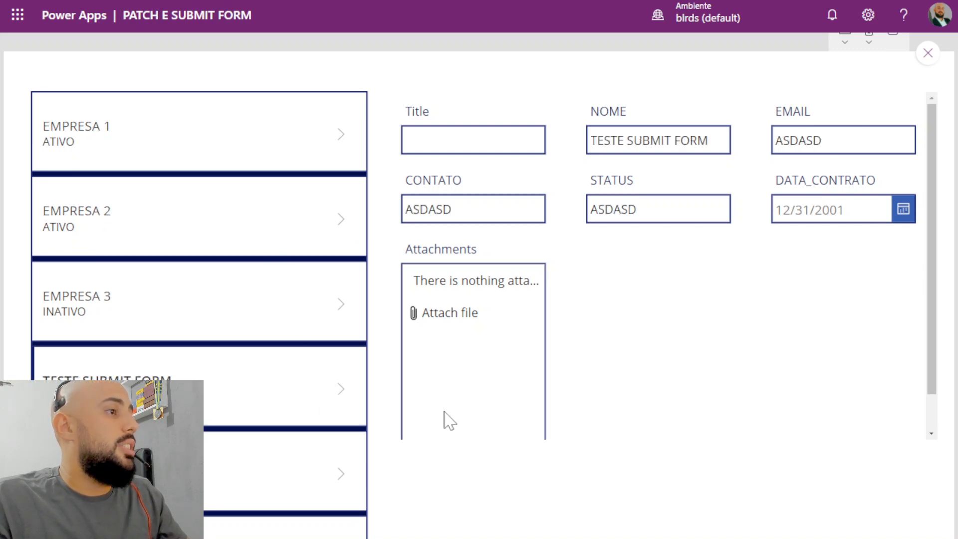
left_click(928, 53)
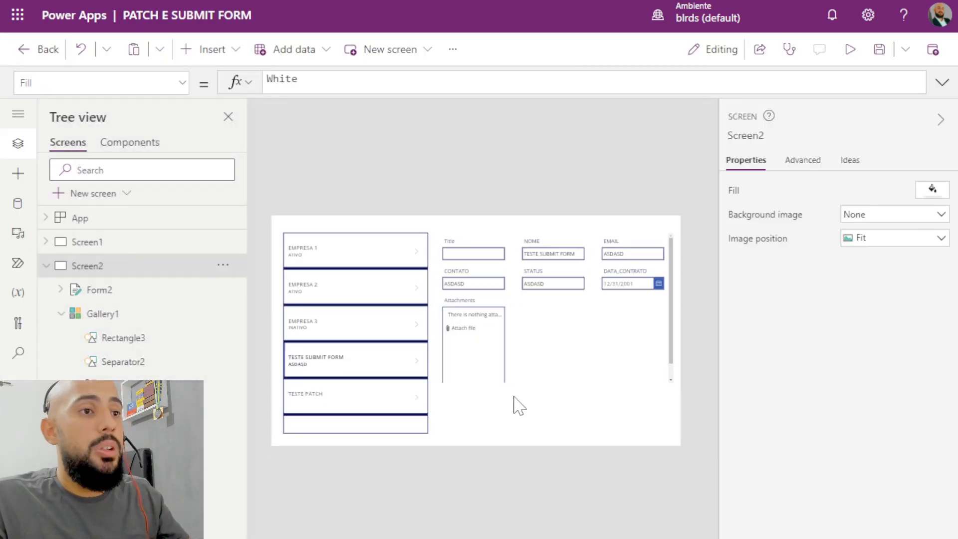
Insert a button on Screen2 and place it below the form at about X 1126, Y 652
left_click(456, 375)
left_click(630, 423)
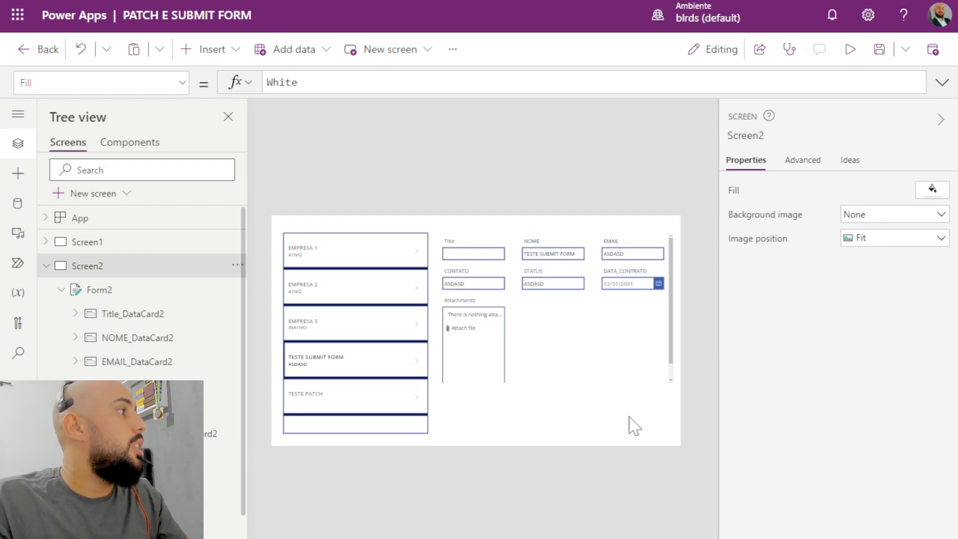
left_click(220, 55)
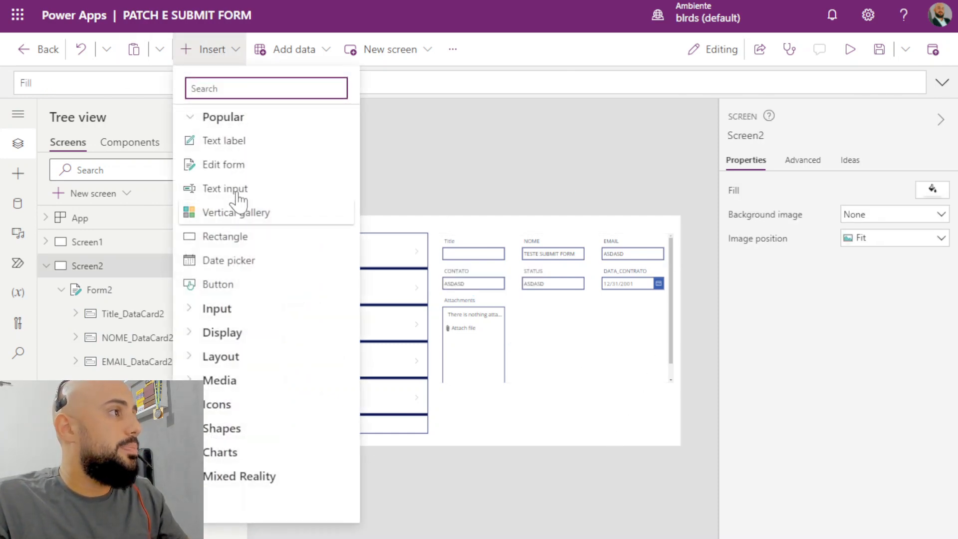
left_click(221, 292)
left_click_drag(310, 251, 647, 414)
Set the new button's OnSelect formula to SubmitForm(Form2)
double_click(298, 82)
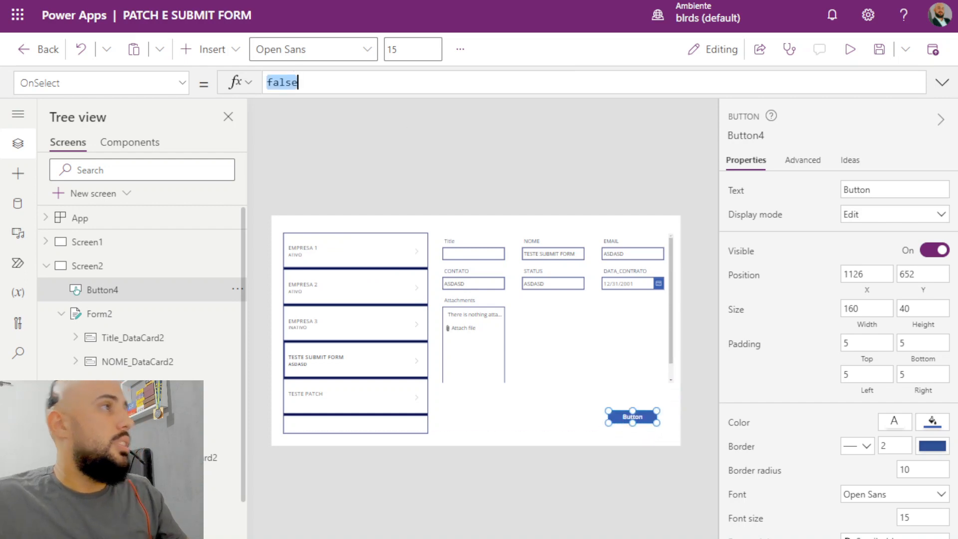
type("Sub")
left_click(325, 101)
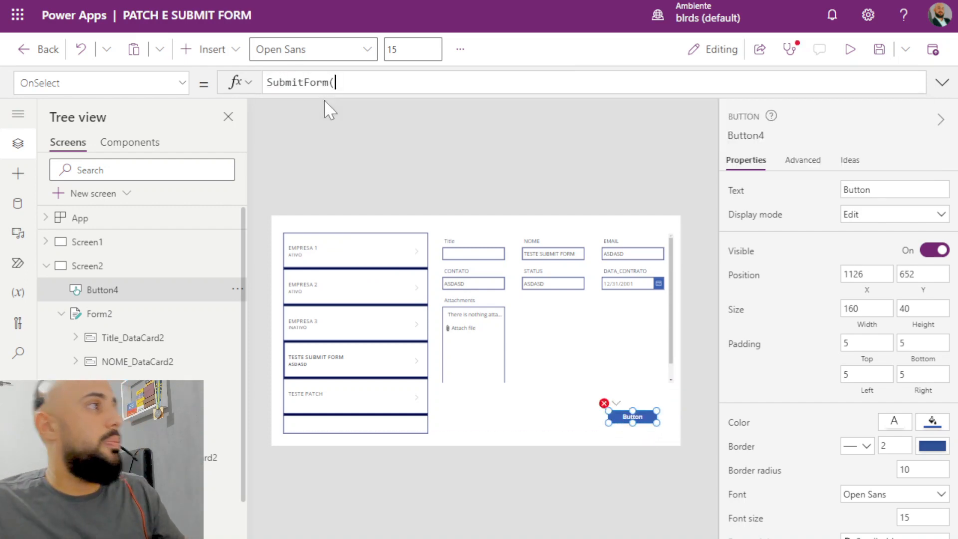
type("Form2)")
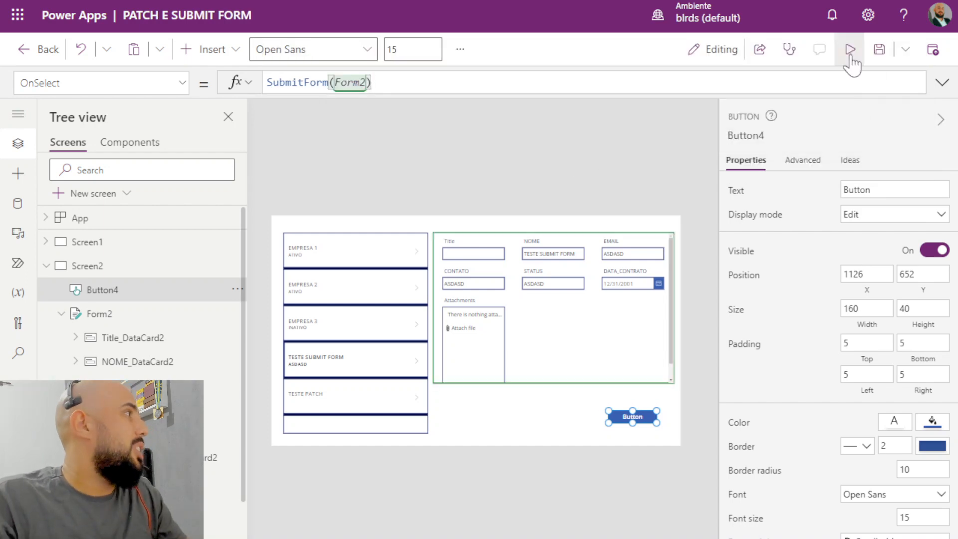
Preview Screen2, select EMPRESA 1, change its NOME to EMPRESA 1 EDIÇÃO, and submit the form
left_click(847, 50)
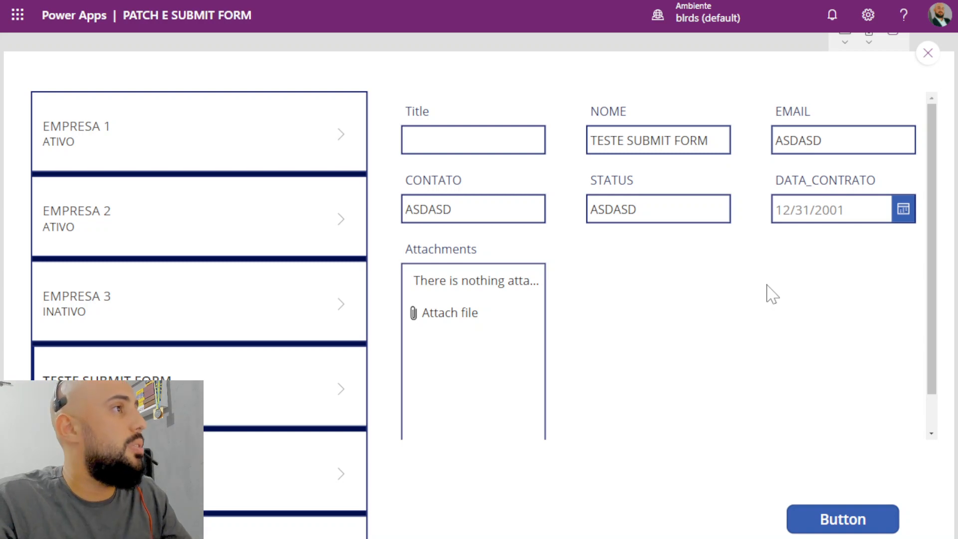
left_click(342, 153)
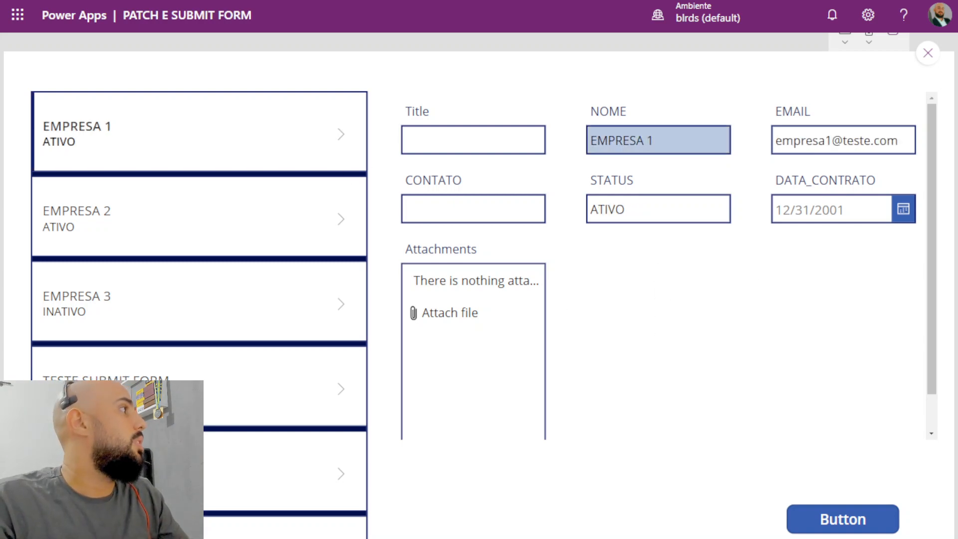
left_click(658, 141)
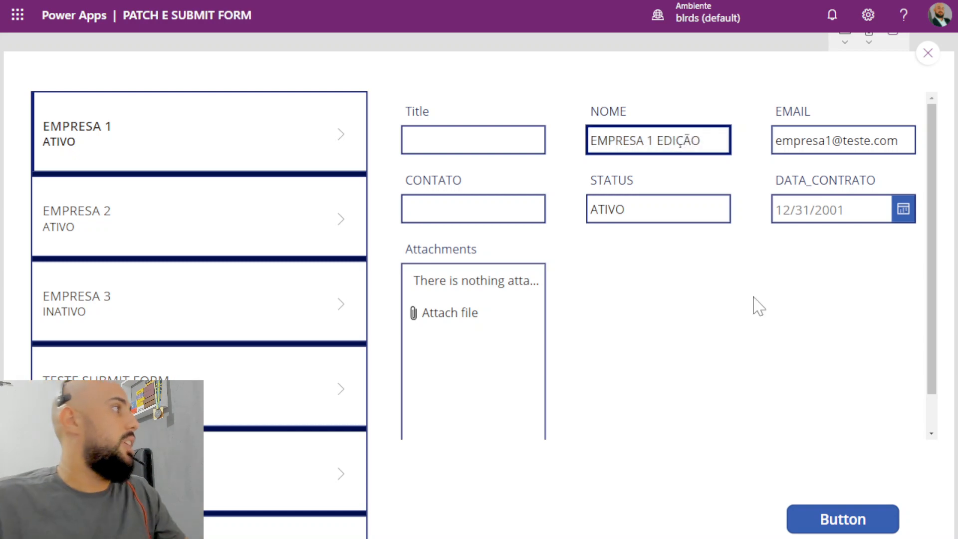
left_click(774, 331)
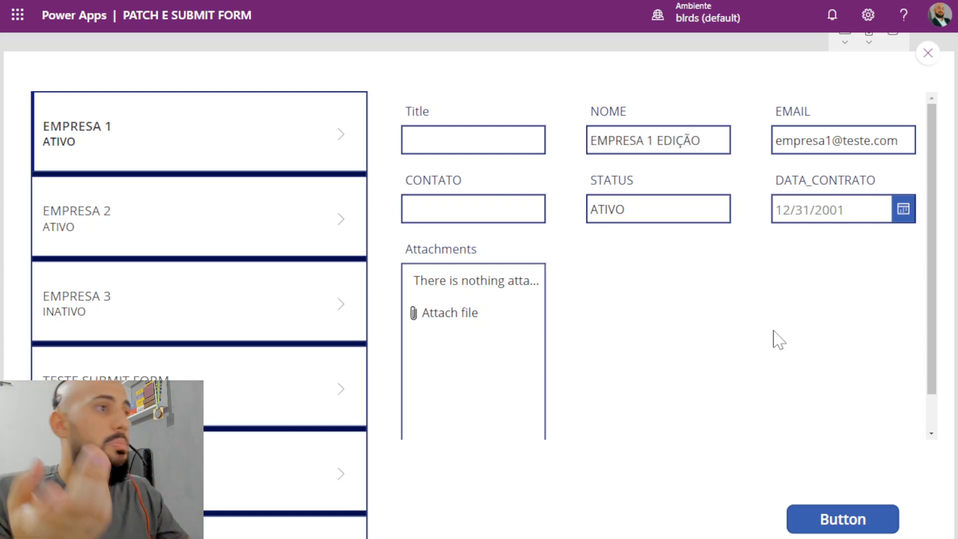
left_click(853, 519)
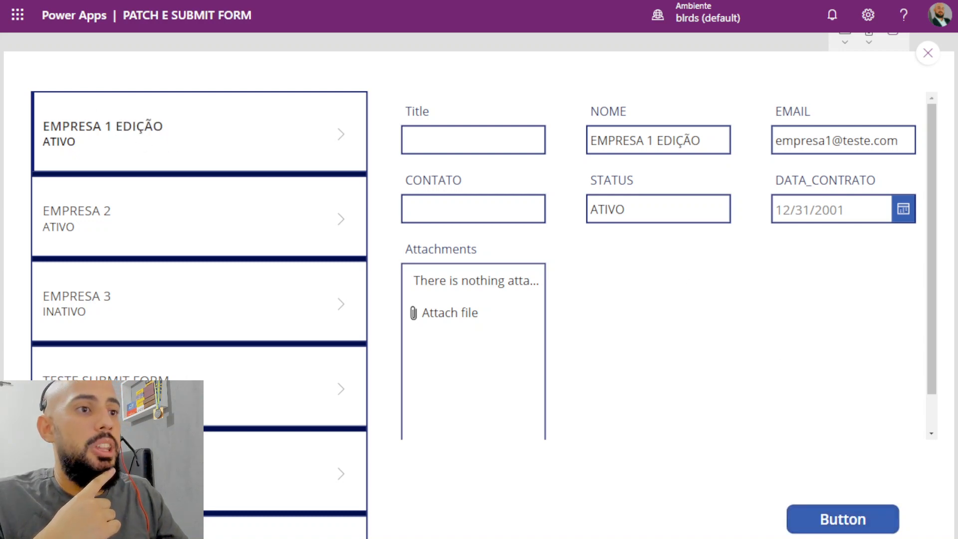
Switch to the CLIENTES list in SharePoint, refresh it, and check the first record's NOME
left_click(394, 1)
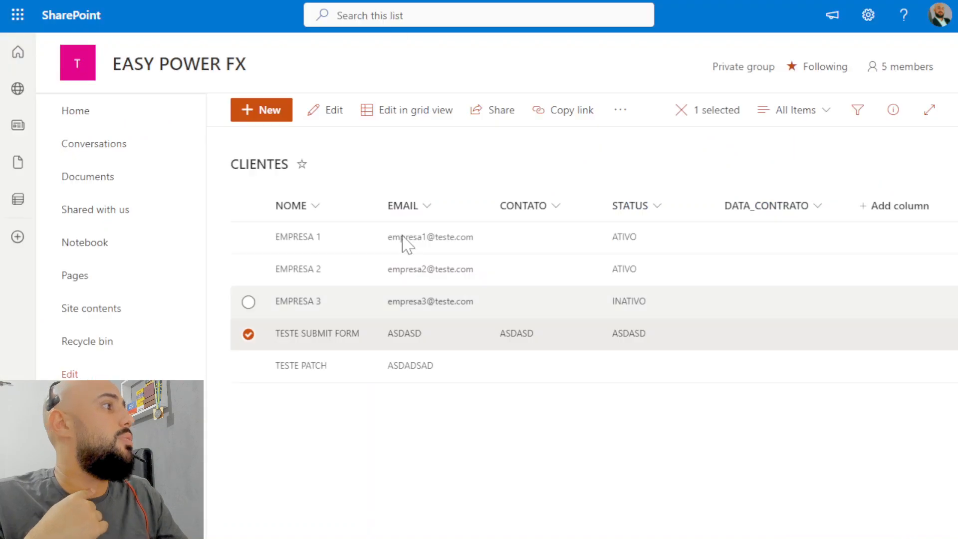
left_click(251, 333)
left_click(318, 247)
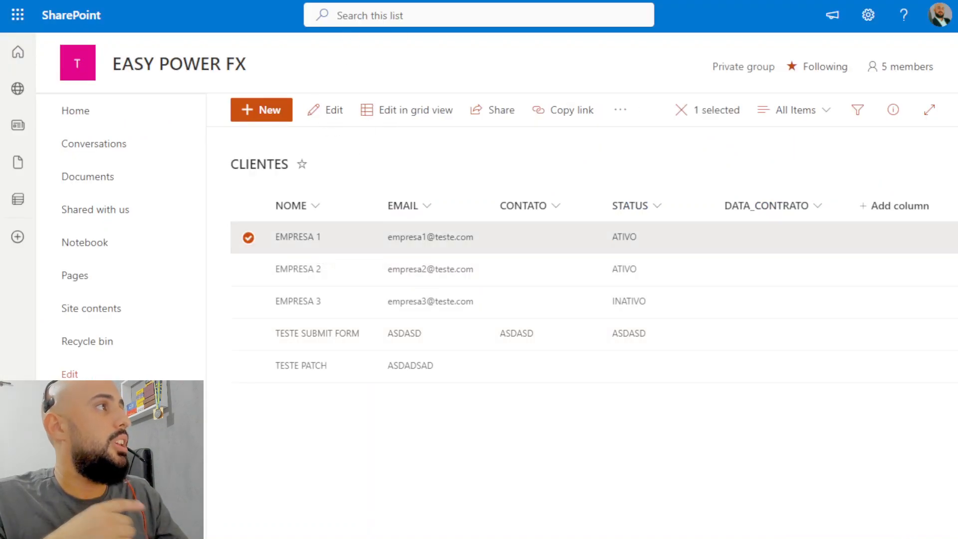
key("F5")
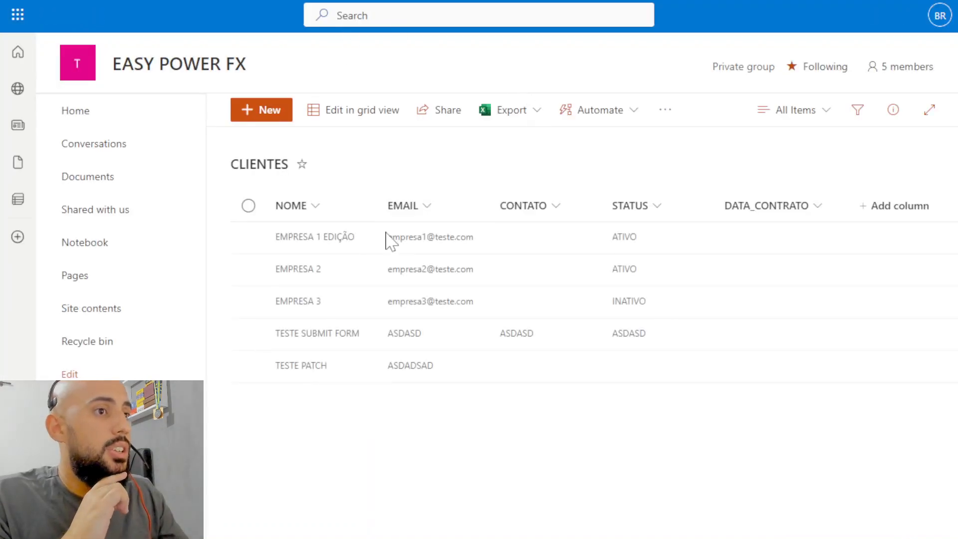
left_click(364, 242)
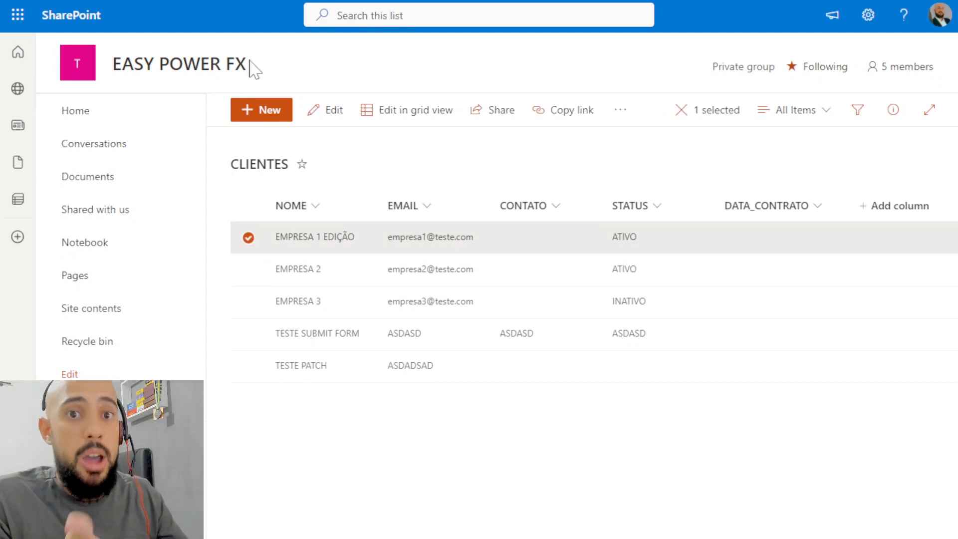
Return to Power Apps, close the preview, and delete the edit form from Screen2
left_click(215, 1)
left_click(928, 53)
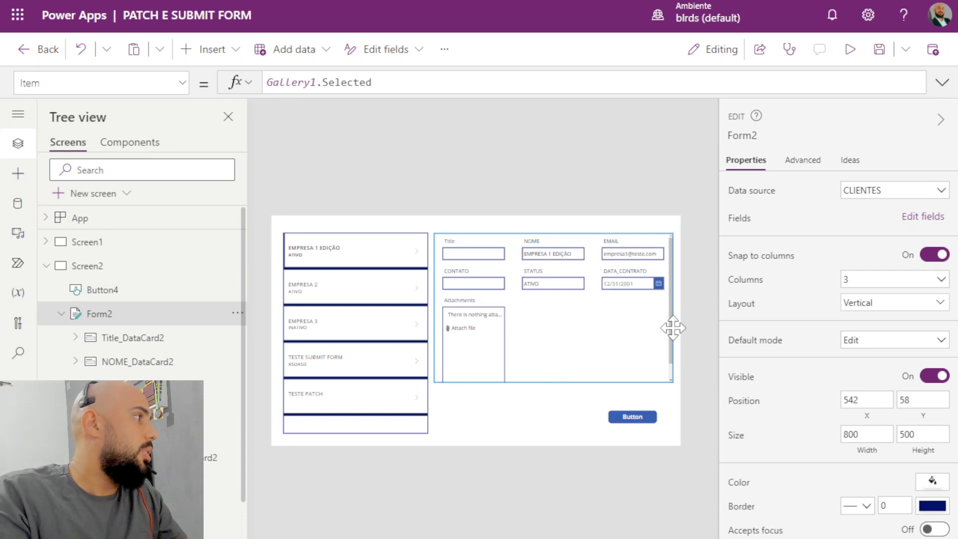
key("Delete")
Insert a text label beside the gallery at about X 630, Y 48, and set its text to NOME
left_click(213, 50)
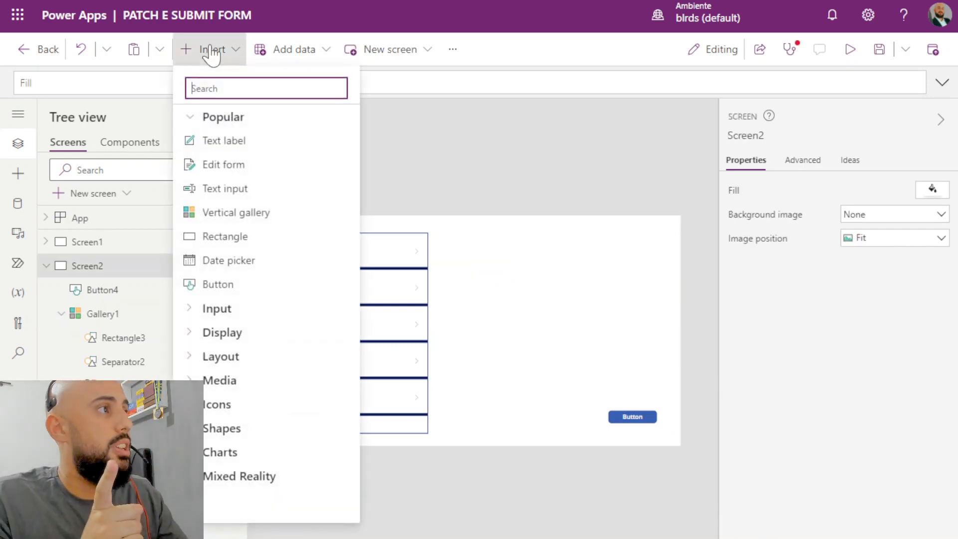
left_click(253, 144)
left_click_drag(323, 241, 494, 237)
double_click(281, 82)
type("N")
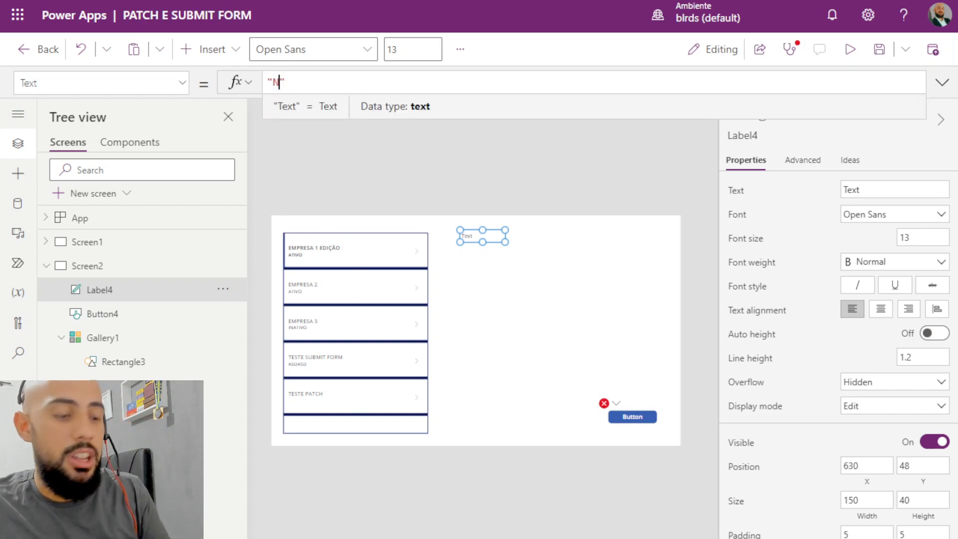
left_click(521, 179)
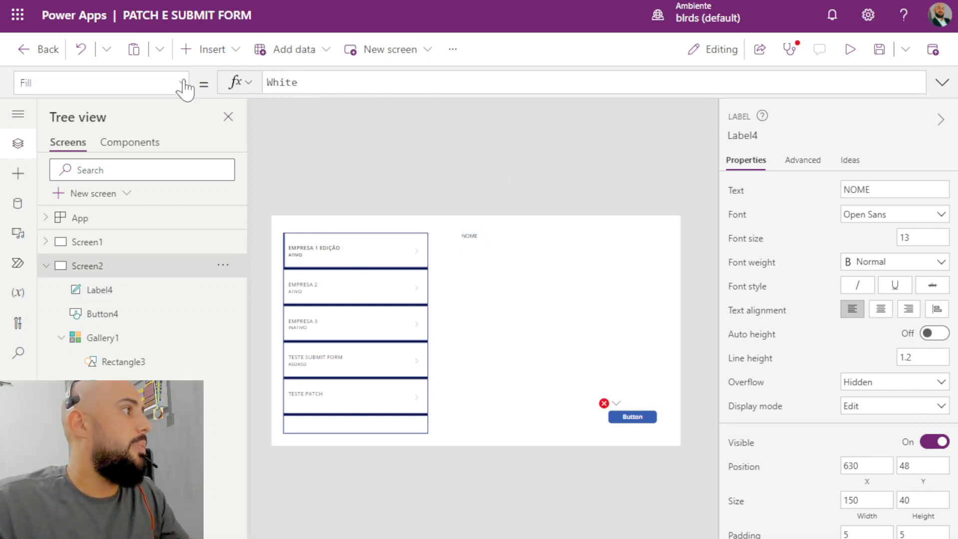
Insert a text input directly below the NOME label on Screen2
left_click(202, 50)
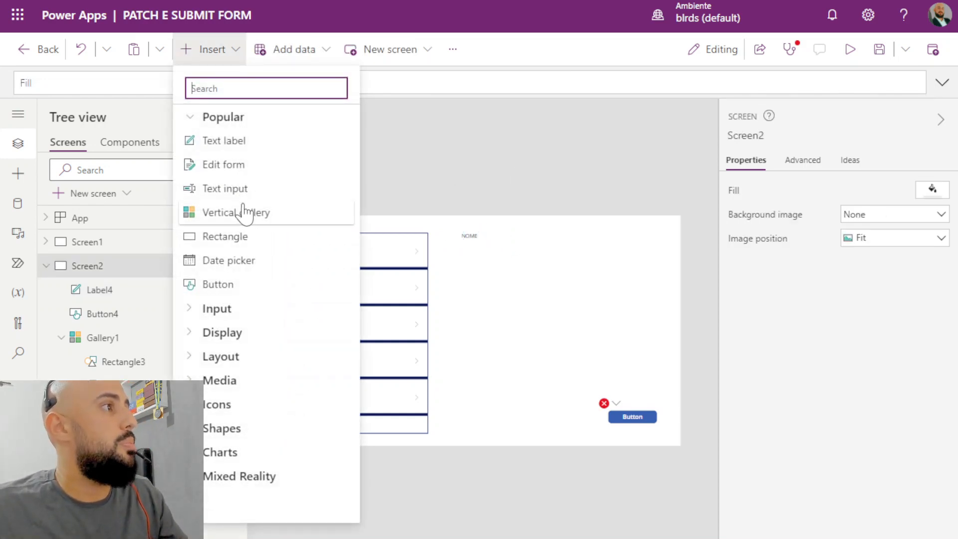
left_click(232, 189)
left_click_drag(358, 244, 529, 253)
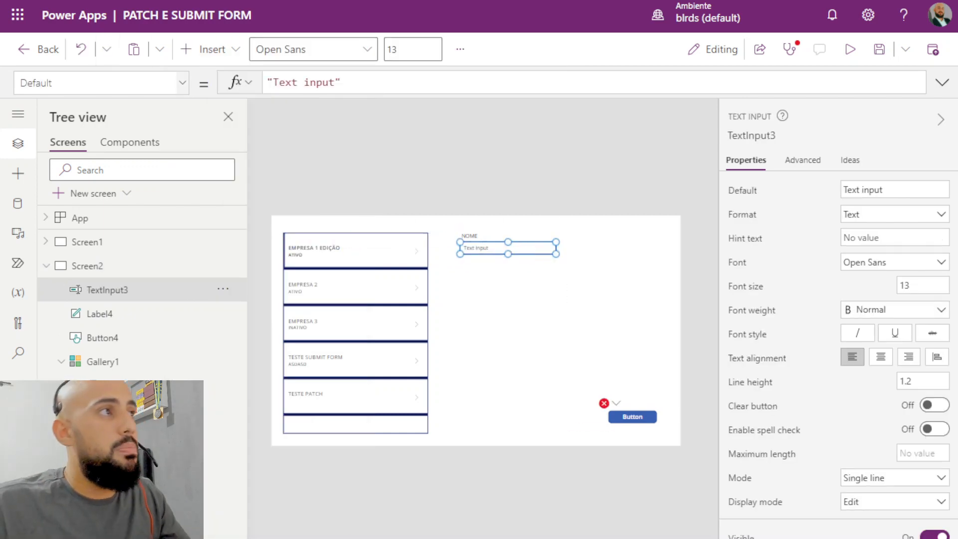
Set the new text input's Default to Gallery1.Selected.NOME
key("ctrl+a")
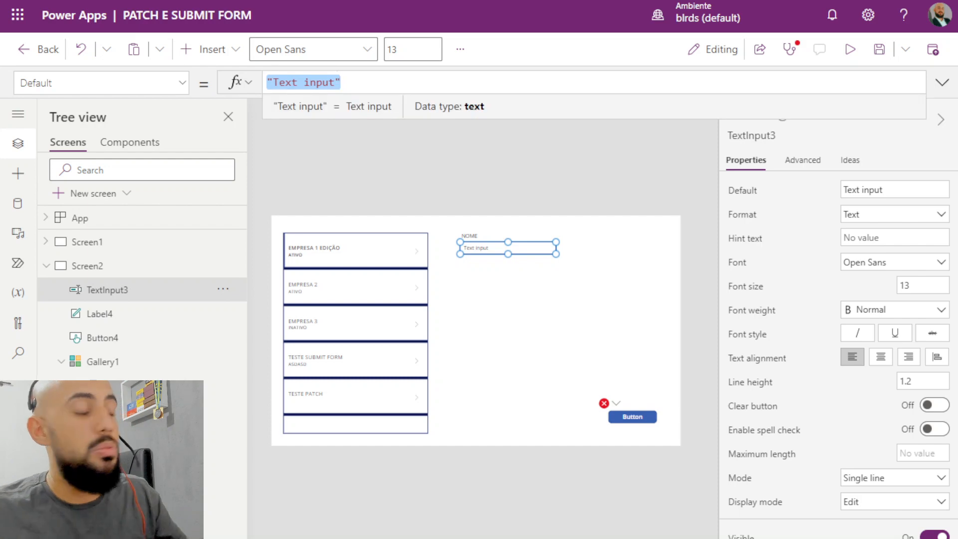
type("GALLERY")
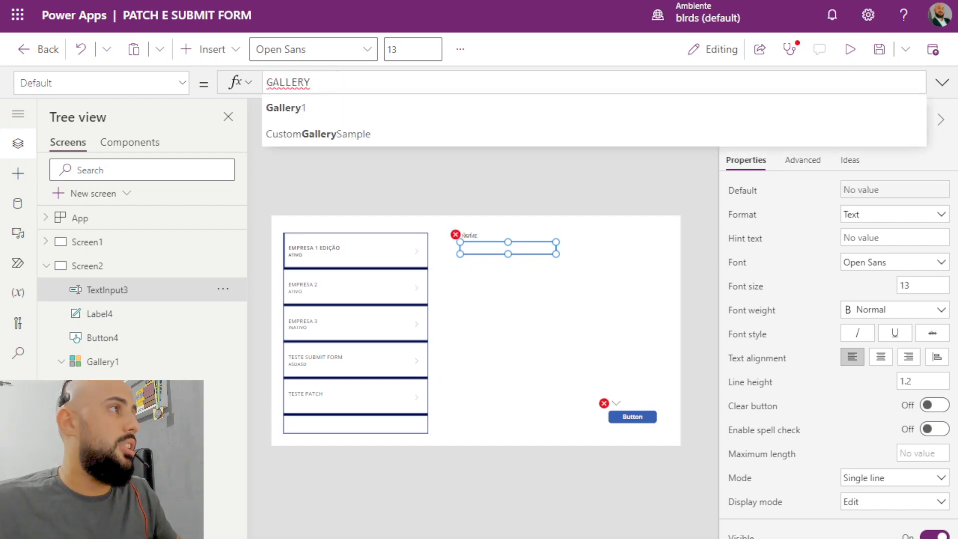
left_click(359, 107)
type(".SE")
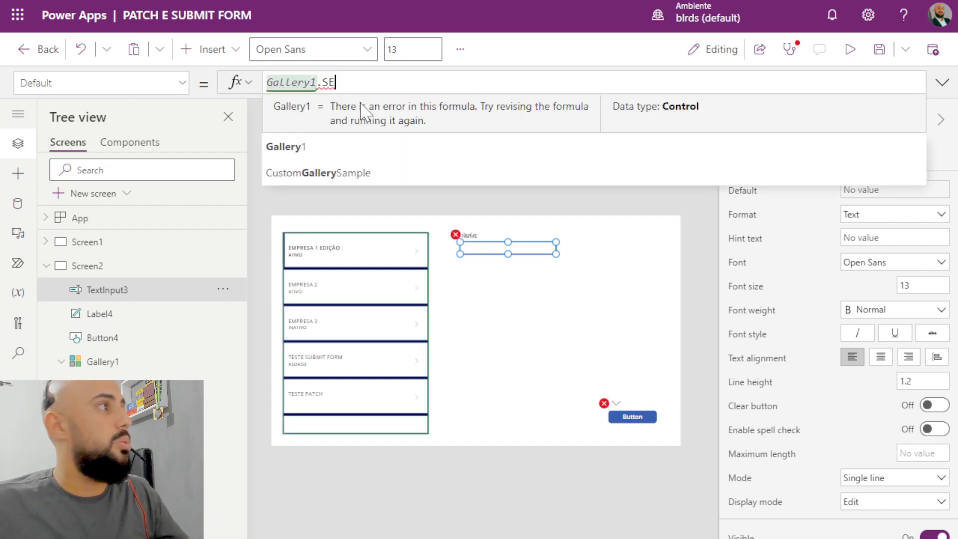
left_click(325, 116)
type(".")
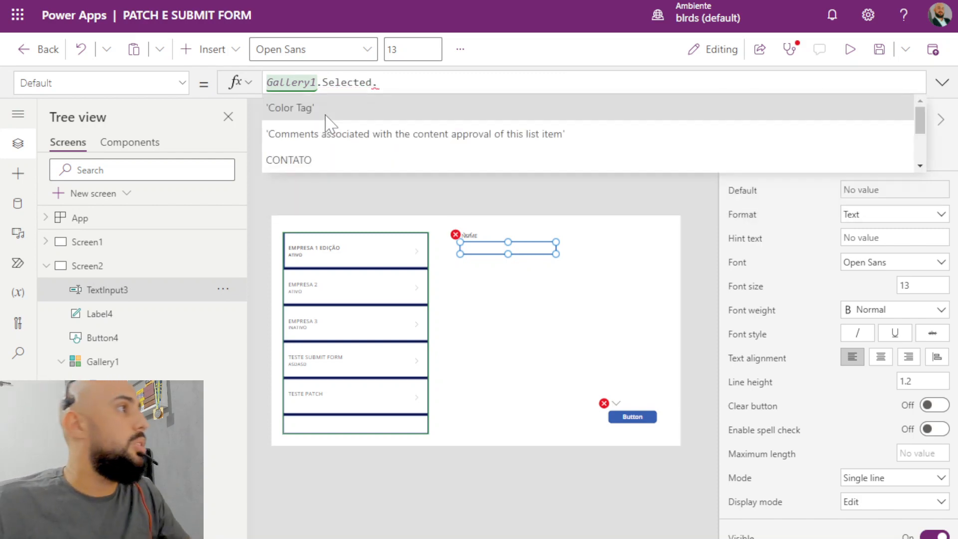
type("N")
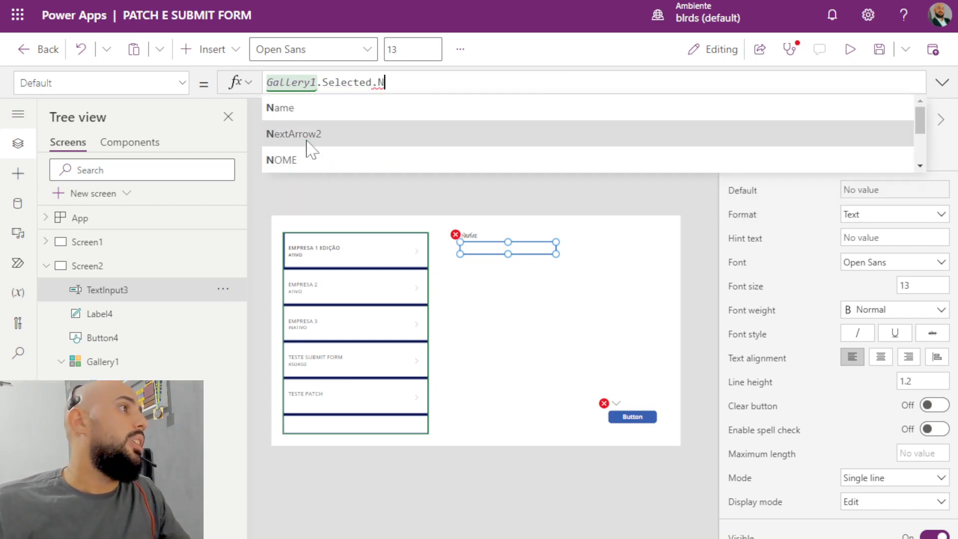
left_click(310, 159)
left_click(582, 161)
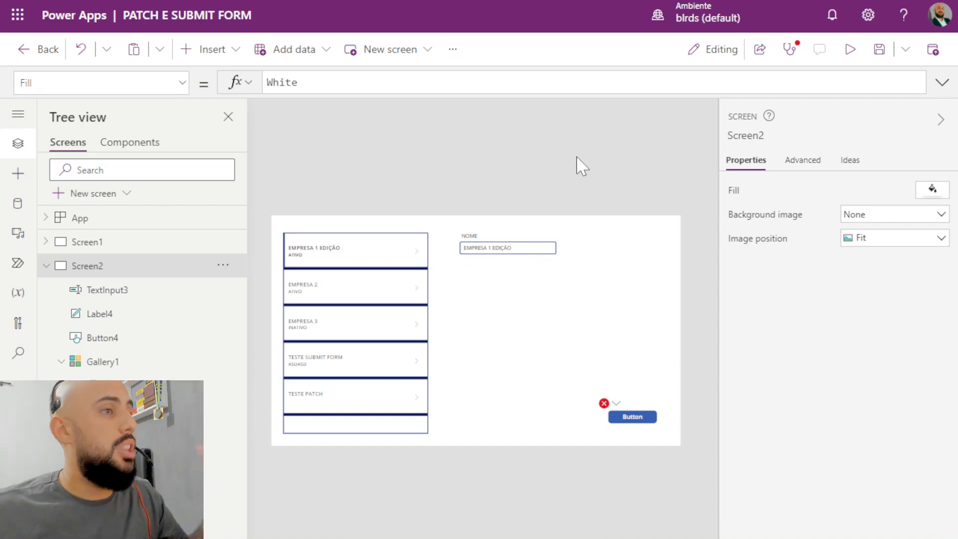
Copy the NOME label and its text input together and paste two duplicate pairs stacked below the original
left_click(478, 239)
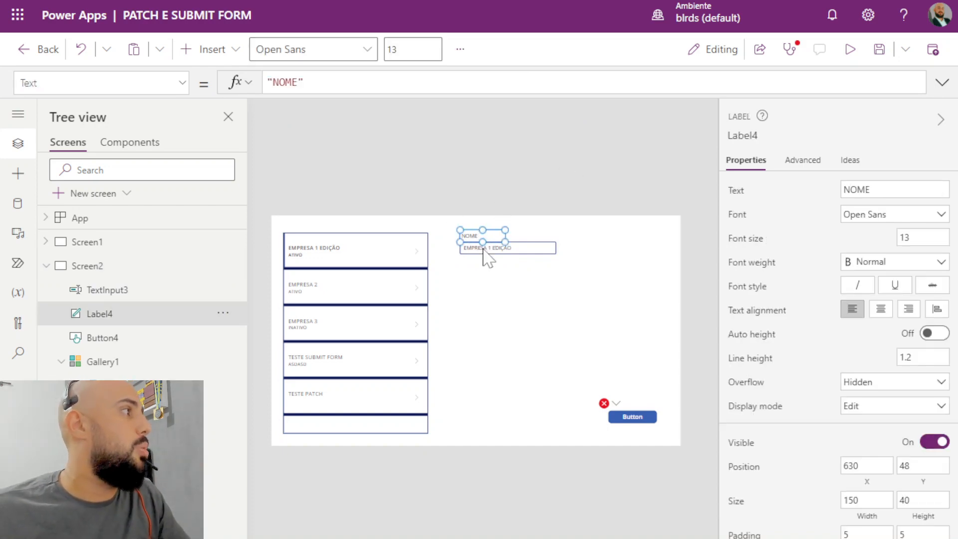
left_click(483, 248, "shift")
key("ctrl+c")
key("ctrl+v")
left_click_drag(539, 248, 536, 308)
key("ctrl+v")
Change the second label's text to CONTATO and its text input's Default to Gallery1.Selected.CONTATO
left_click(472, 263)
double_click(292, 82)
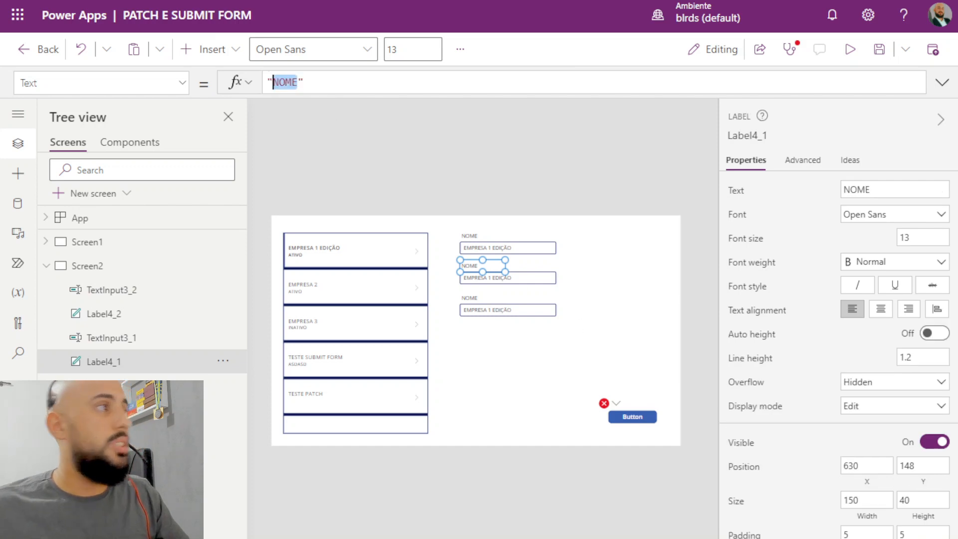
type("CONTATO")
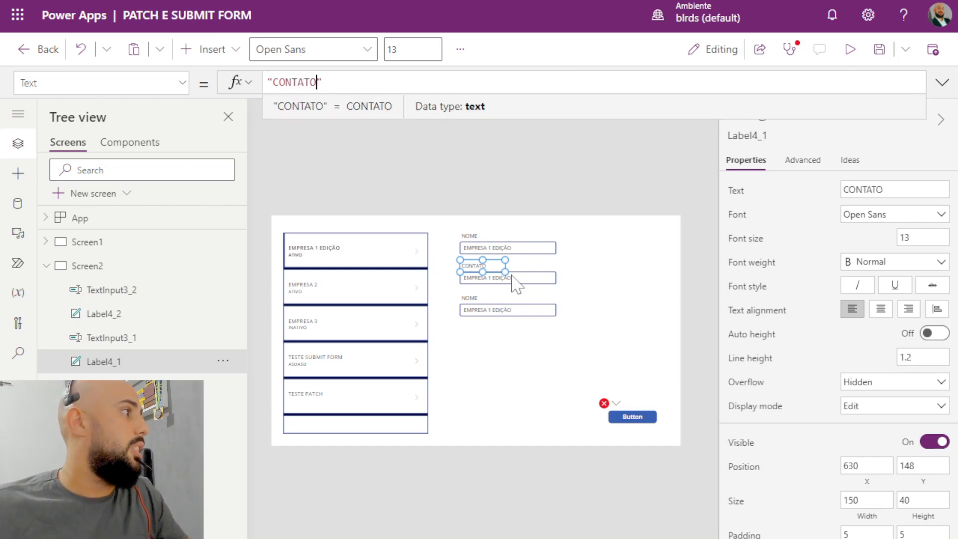
left_click(512, 277)
double_click(388, 83)
type("CON")
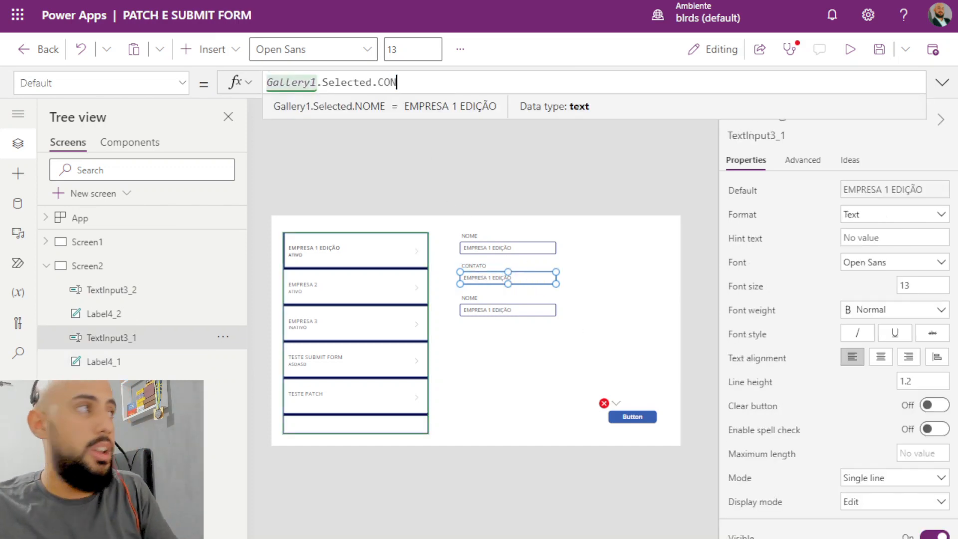
type("TATO")
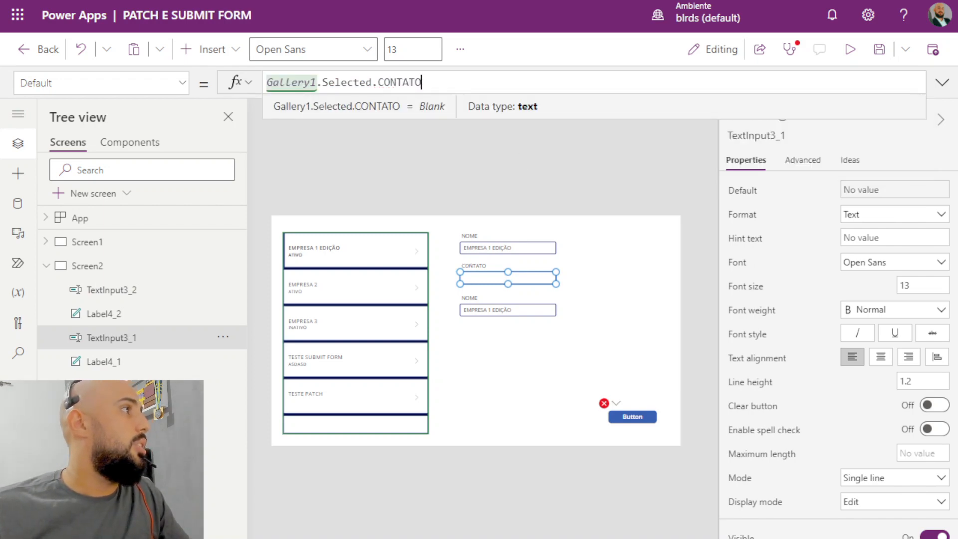
Change the third label's text to EMAIL and its text input's Default to Gallery1.Selected.EMAIL
left_click(468, 297)
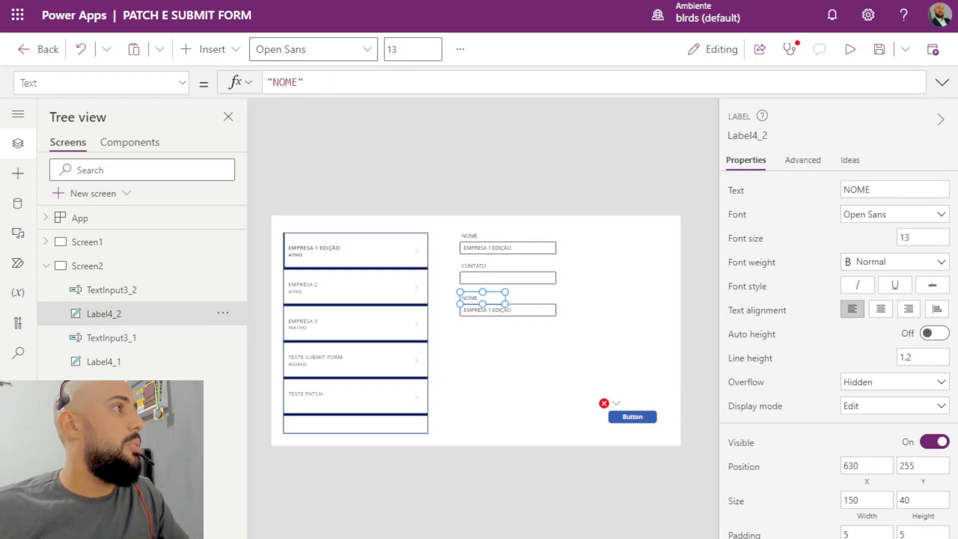
double_click(285, 82)
type("EMAIL")
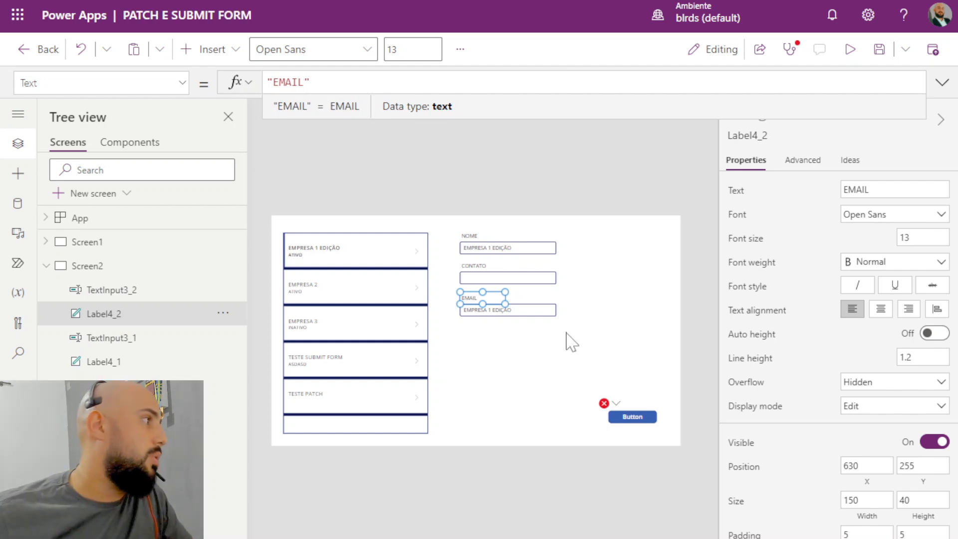
left_click(518, 308)
double_click(391, 82)
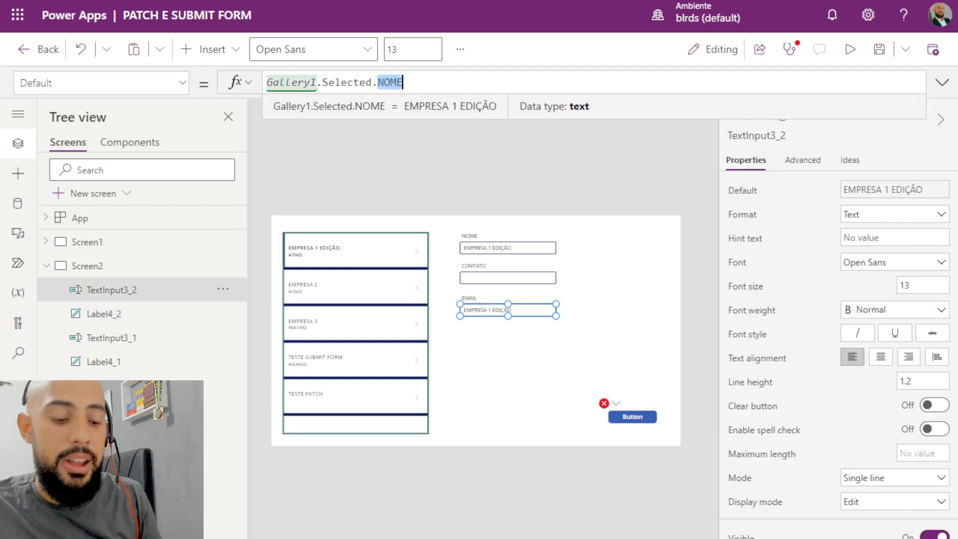
type("EMAIL")
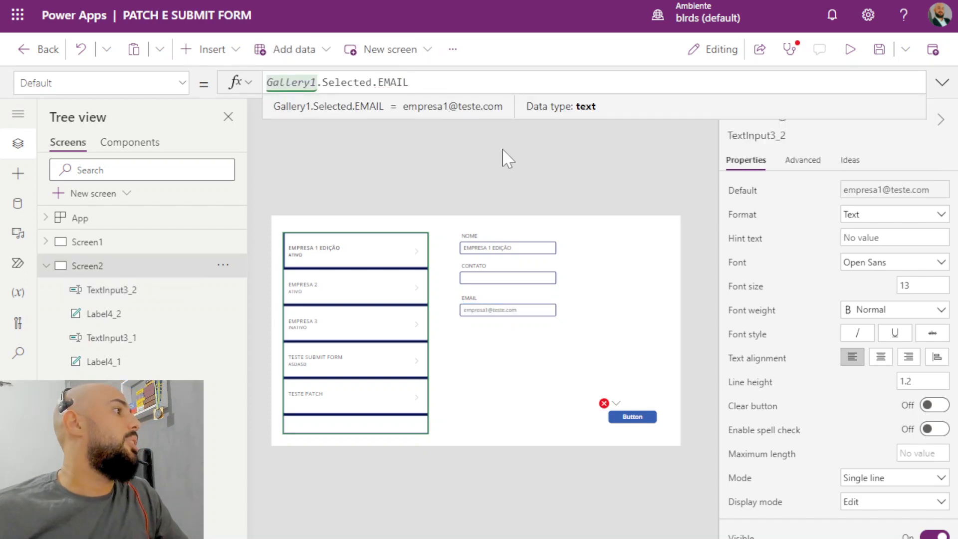
left_click(504, 158)
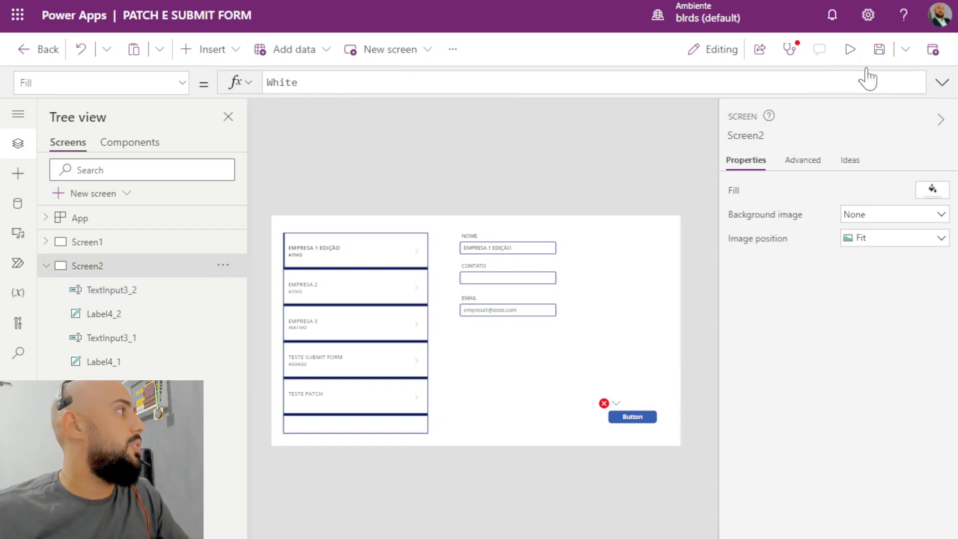
Preview Screen2, select EMPRESA 2, EMPRESA 3 and TESTE SUBMIT FORM in turn to check the text inputs, and close the preview
left_click(850, 50)
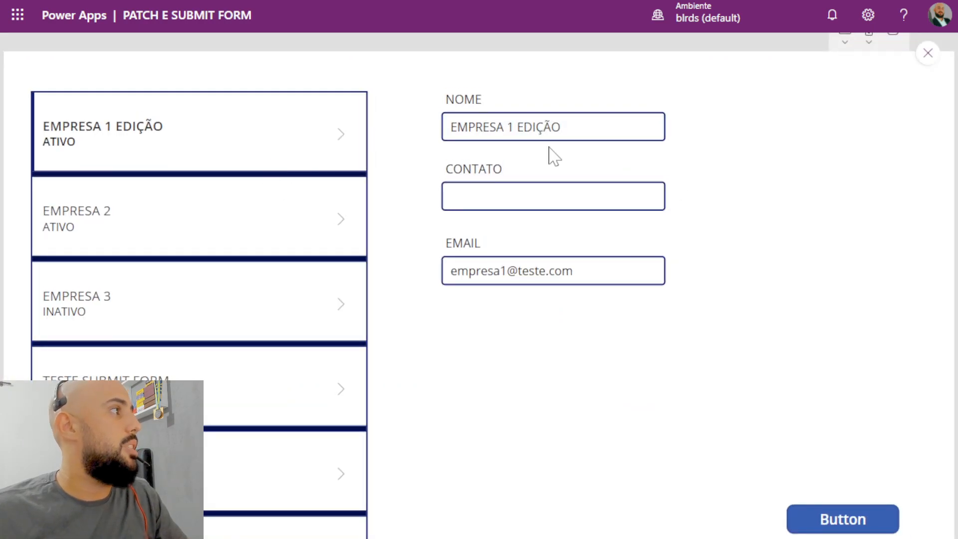
left_click(354, 223)
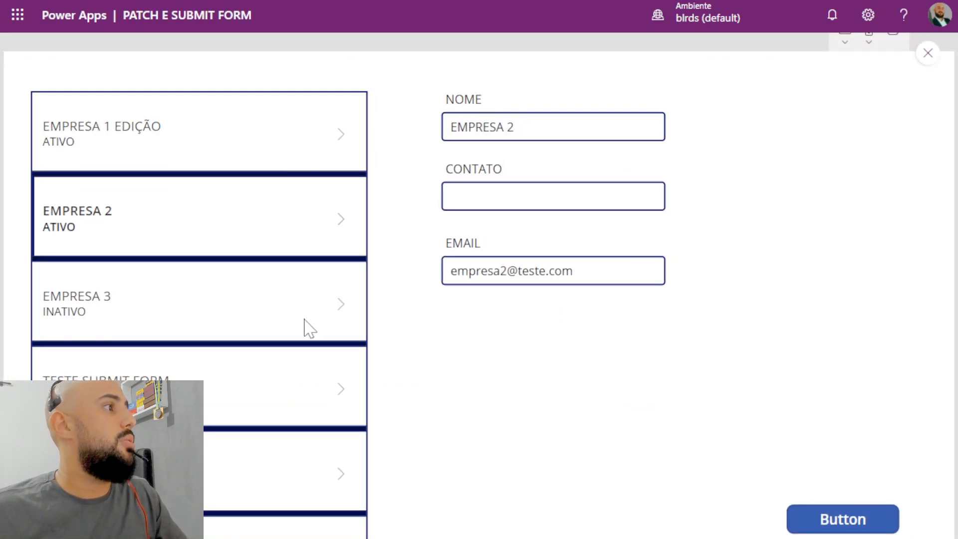
left_click(359, 337)
left_click(343, 399)
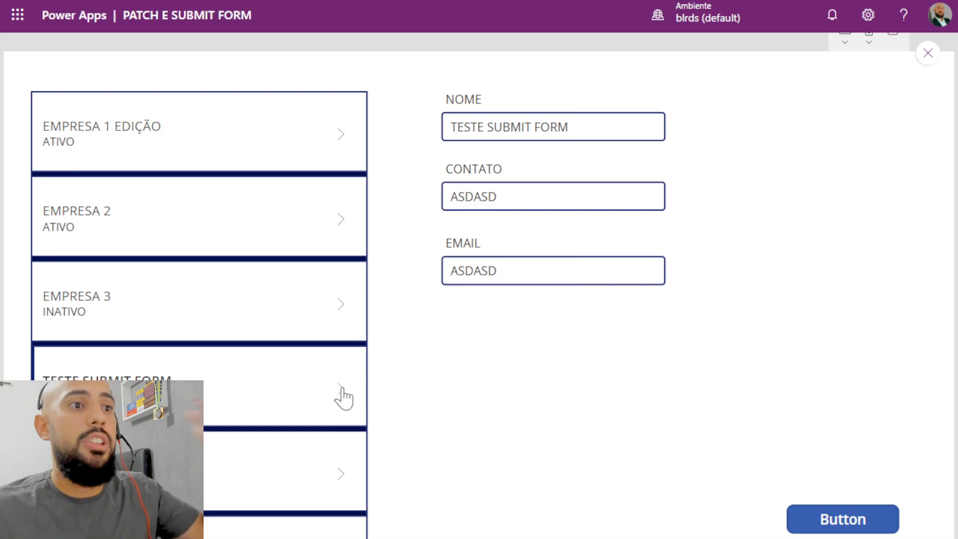
left_click(928, 53)
Replace the button's OnSelect formula with a Patch on CLIENTES that targets the record Gallery1.Selected
left_click(646, 418)
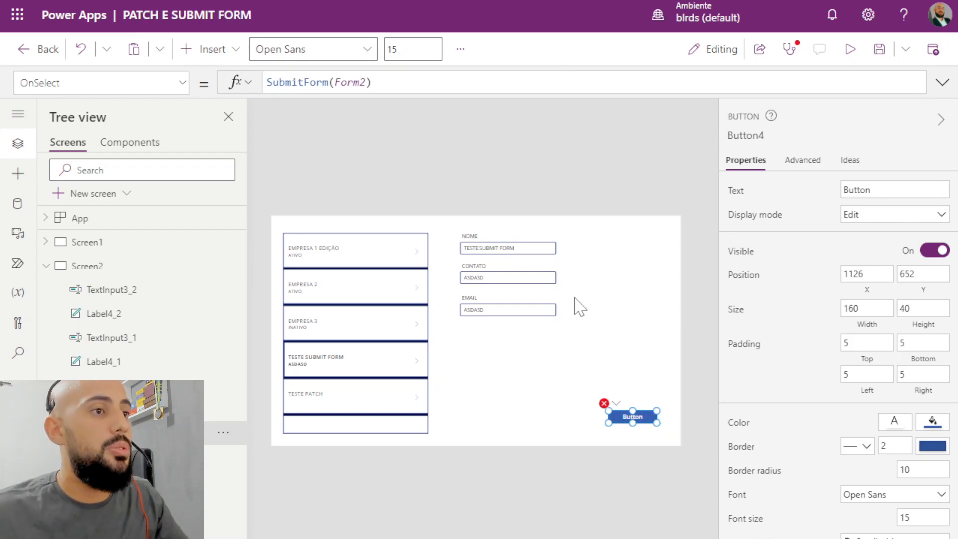
left_click(373, 82)
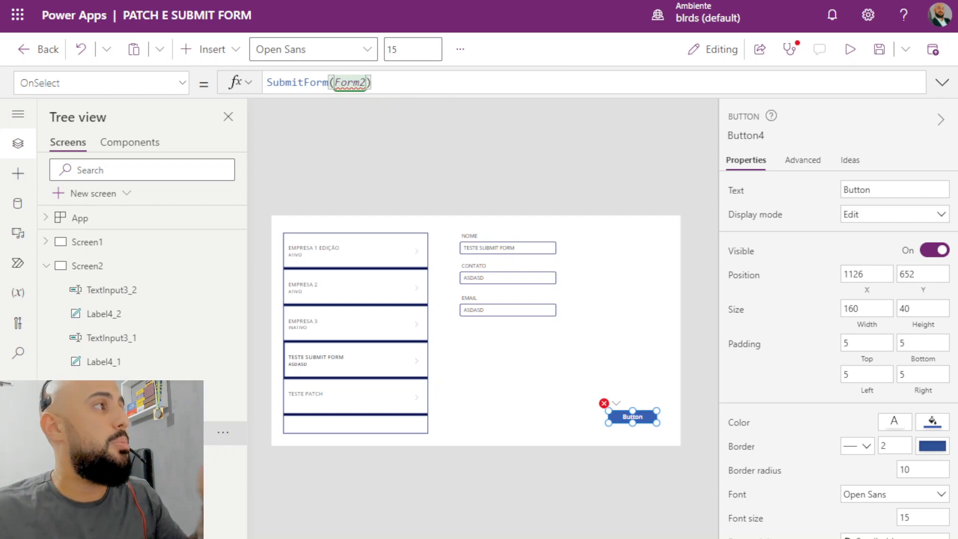
key("ctrl+a")
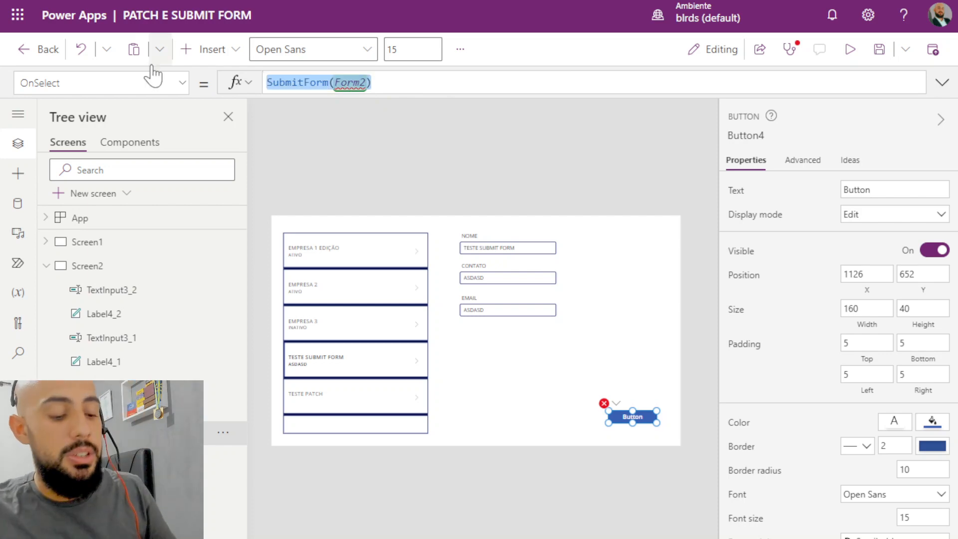
type("PAT")
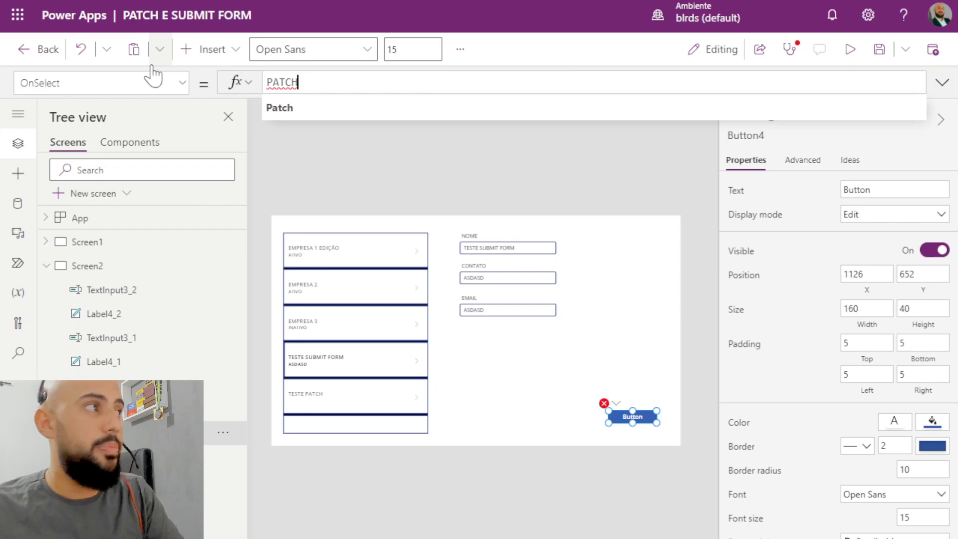
type("CH")
key("Tab")
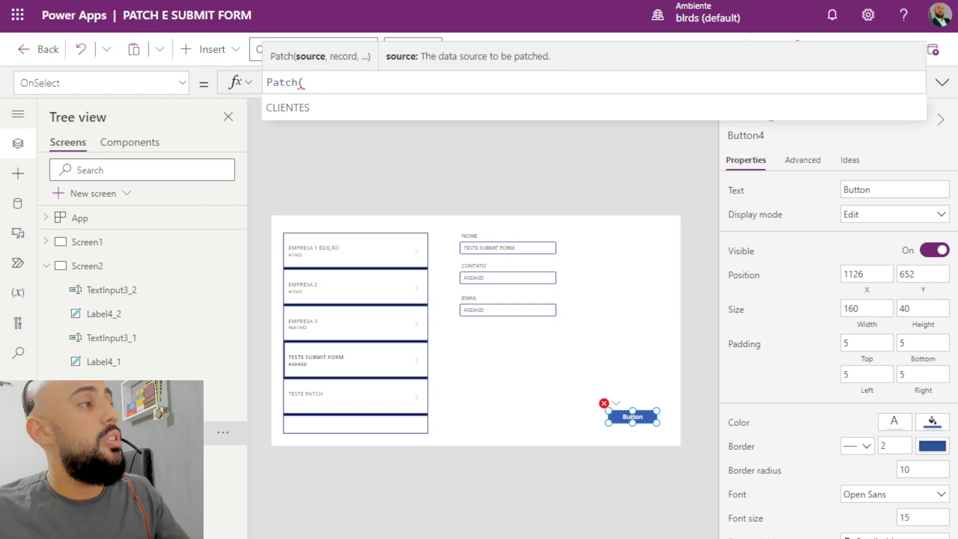
left_click(389, 98)
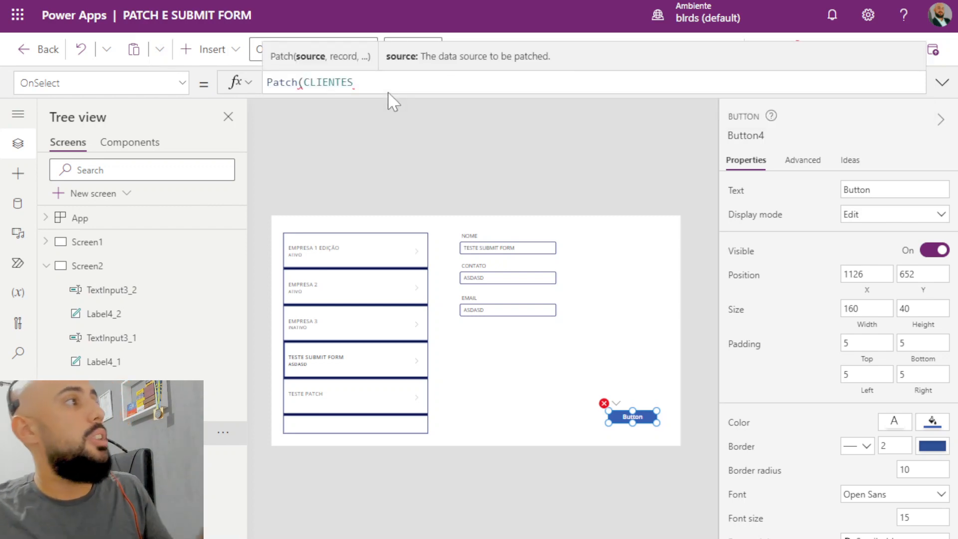
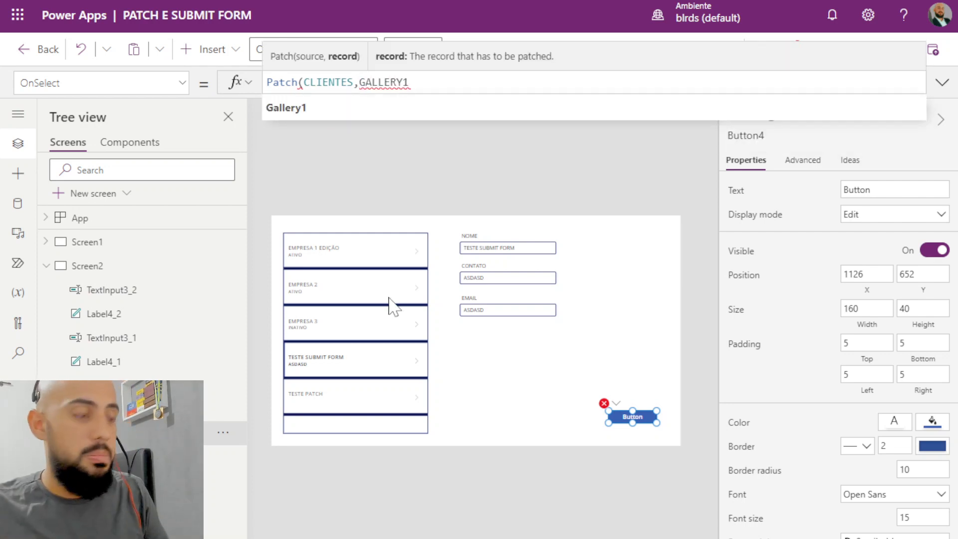
type(".SE")
left_click(405, 114)
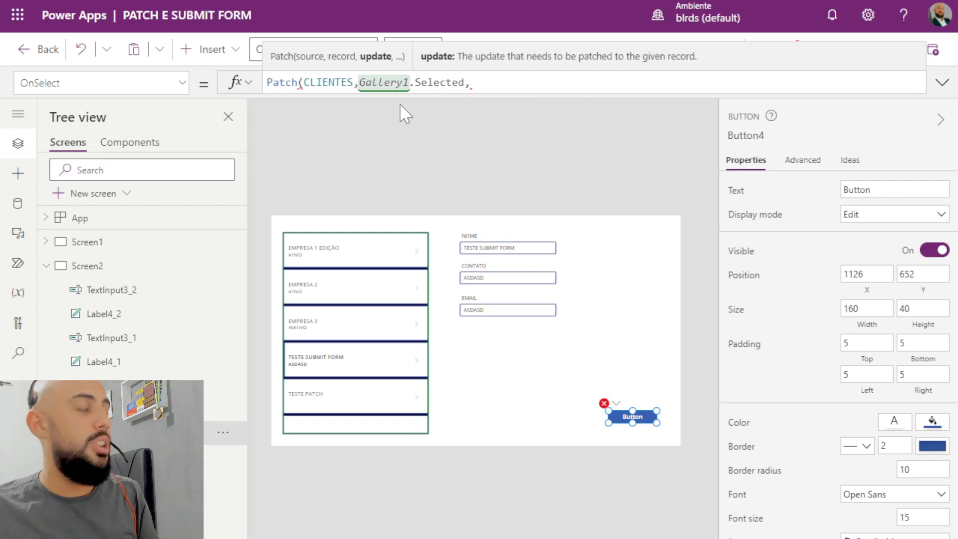
Begin the Patch update record in the button's OnSelect by mapping NOME to TextInput3.Text
type("{")
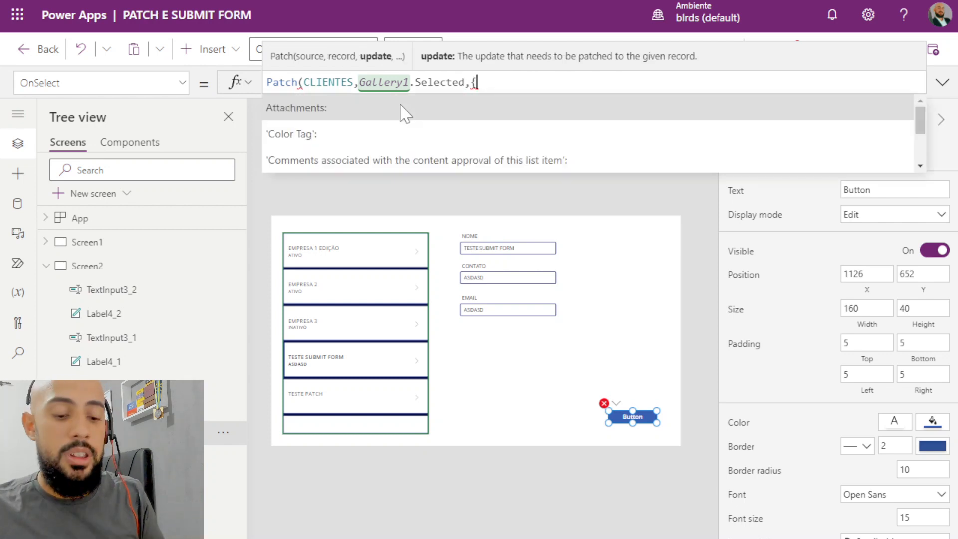
type("NOME:")
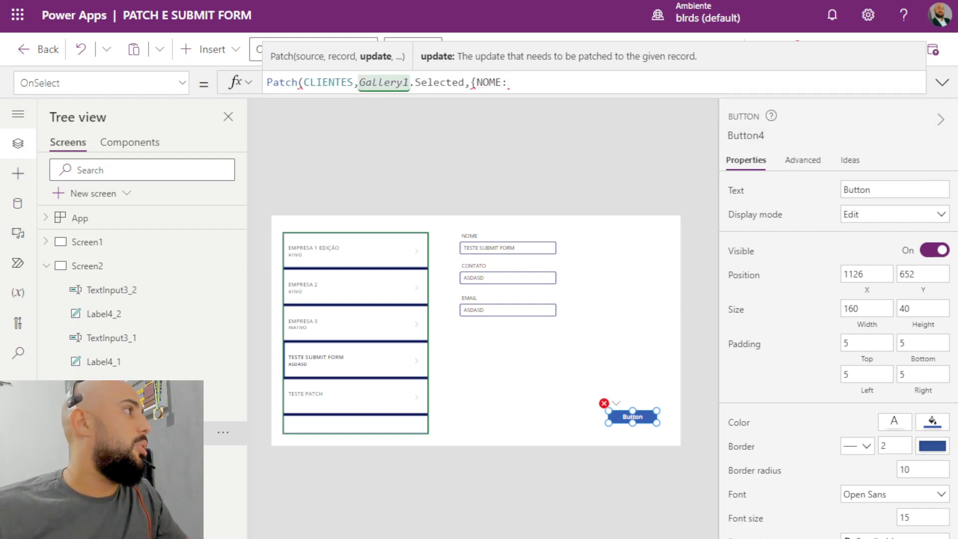
left_click(519, 252)
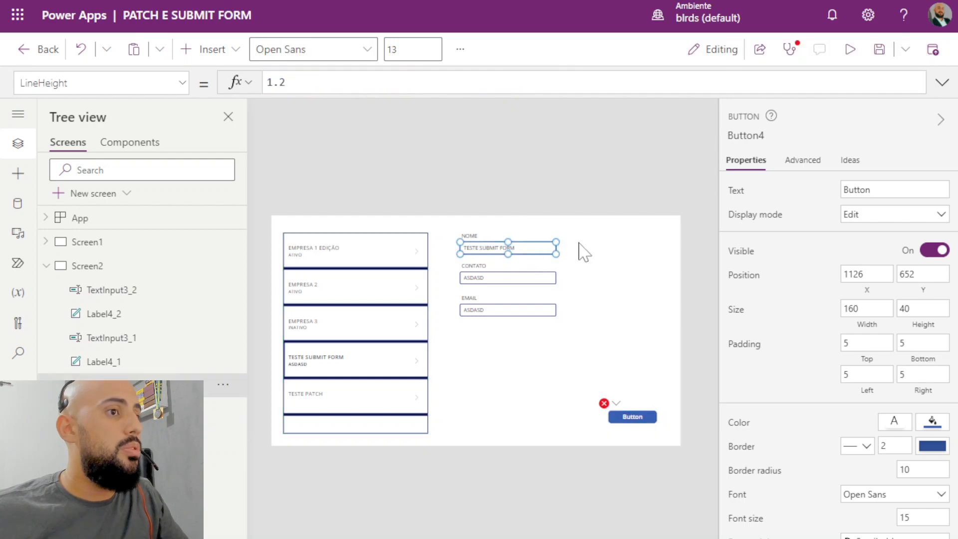
left_click(637, 422)
type("TextInput3")
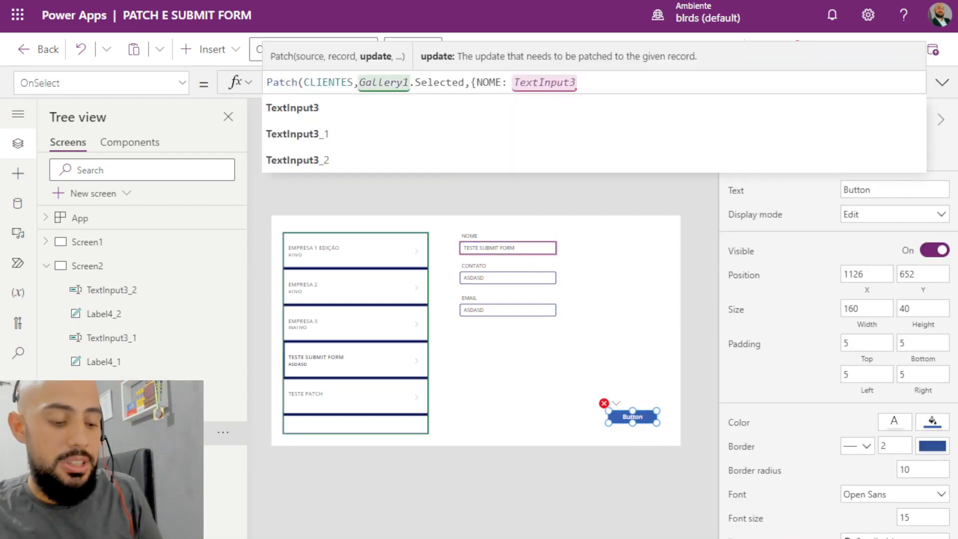
type(".")
left_click(532, 107)
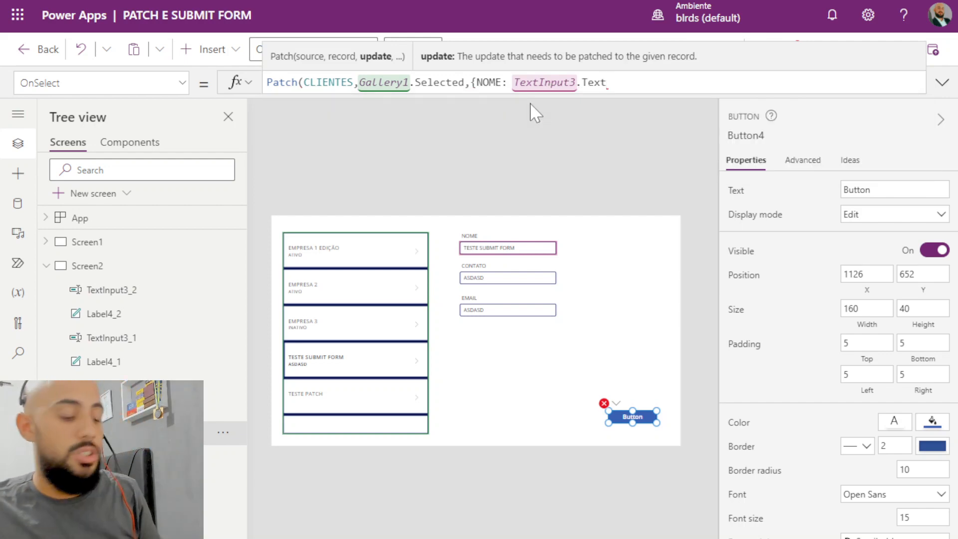
Add CONTATO to the Patch update record, mapped to TextInput3_1.Text
type(", CON")
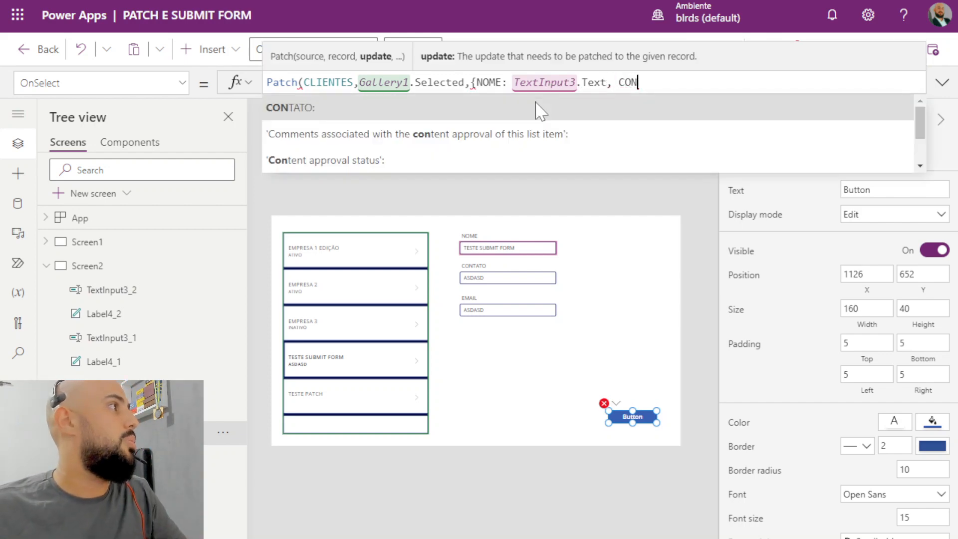
left_click(540, 109)
left_click(536, 278)
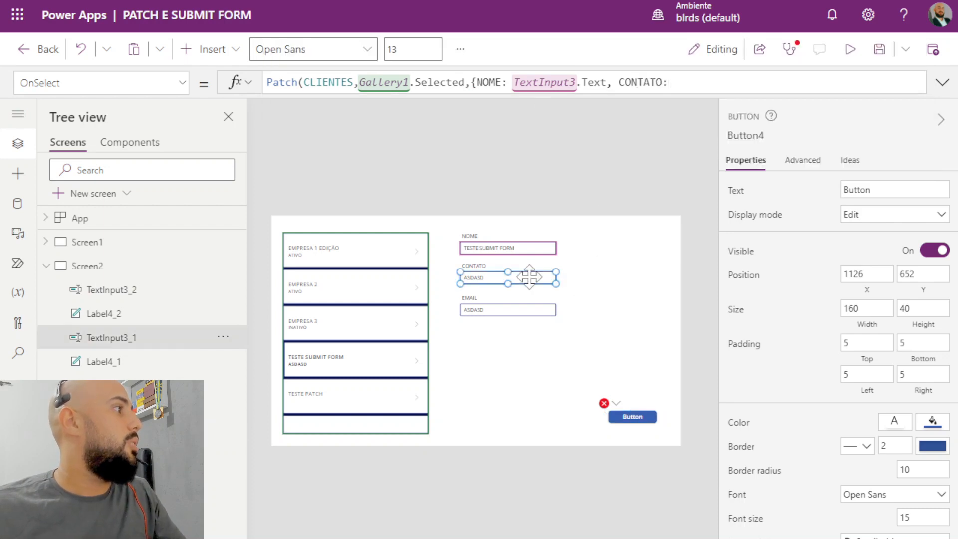
left_click(795, 135)
key("ctrl+c")
left_click(646, 418)
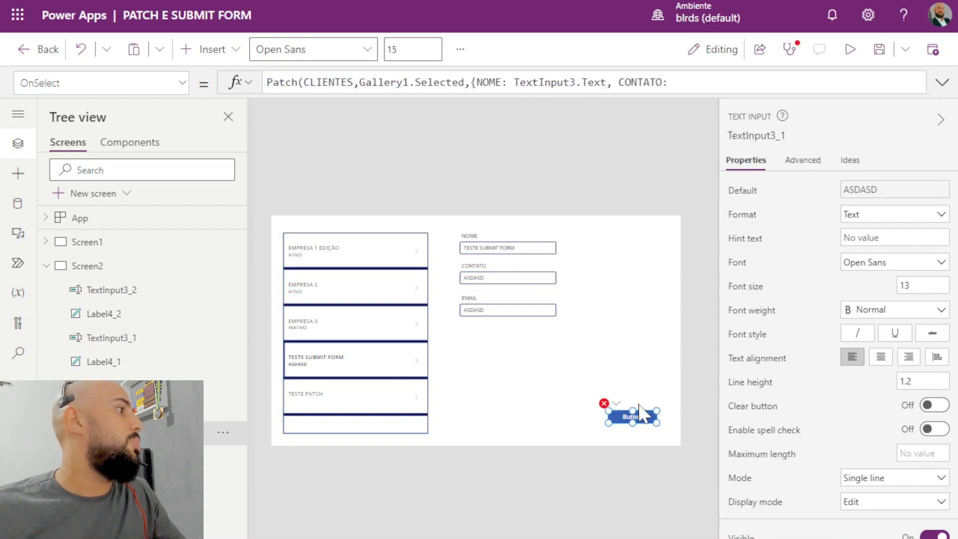
left_click(685, 80)
key("ctrl+v")
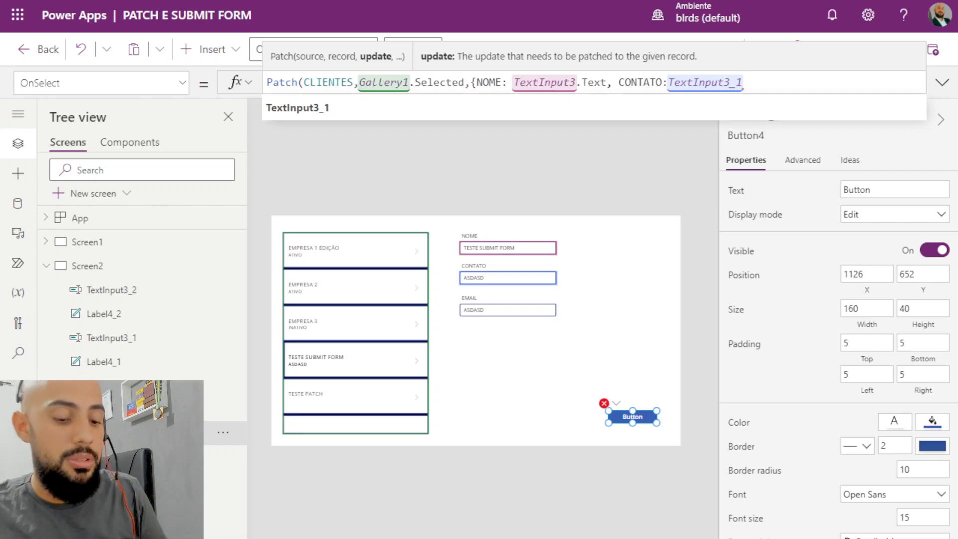
type(".")
left_click(636, 108)
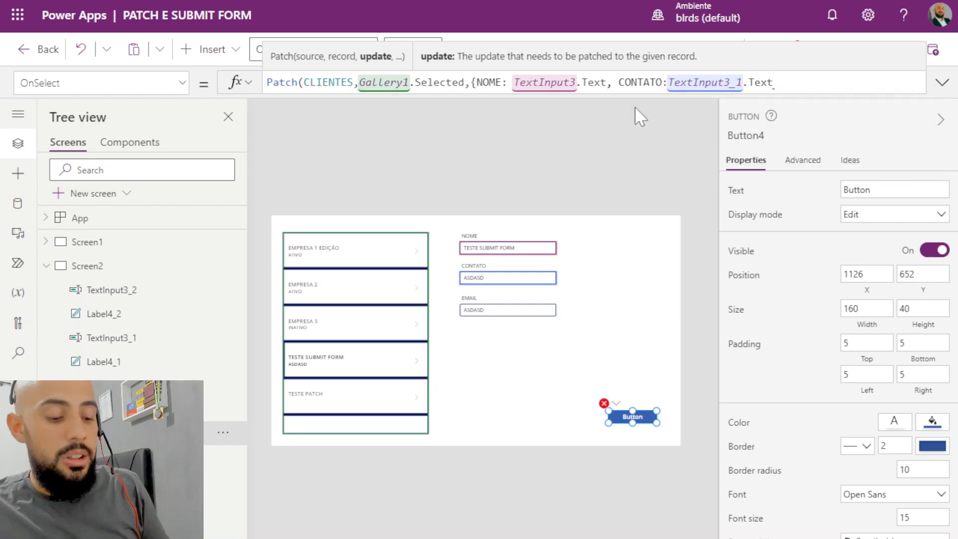
Add EMAIL mapped to TextInput3_2.Text to the update record, and close the Patch formula
type(",")
left_click(507, 312)
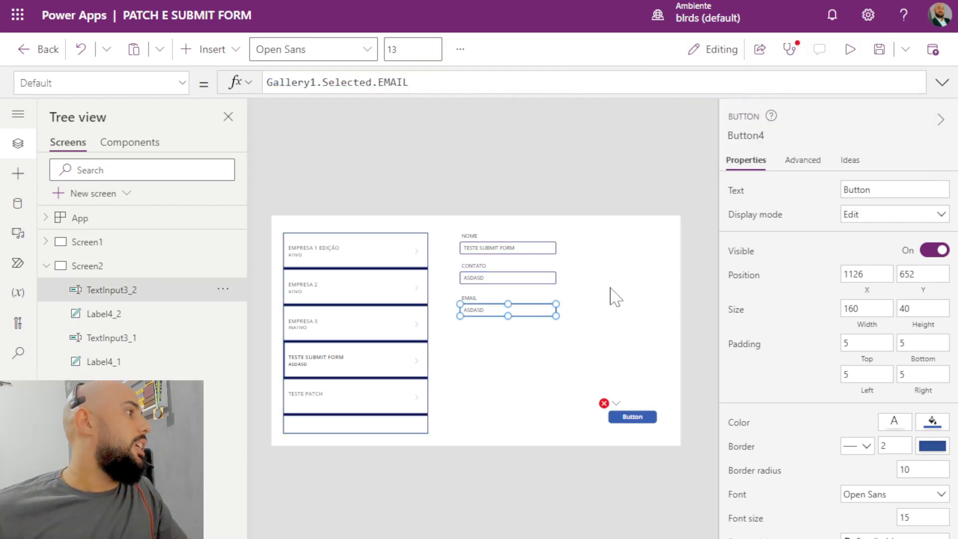
left_click(795, 135)
key("ctrl+c")
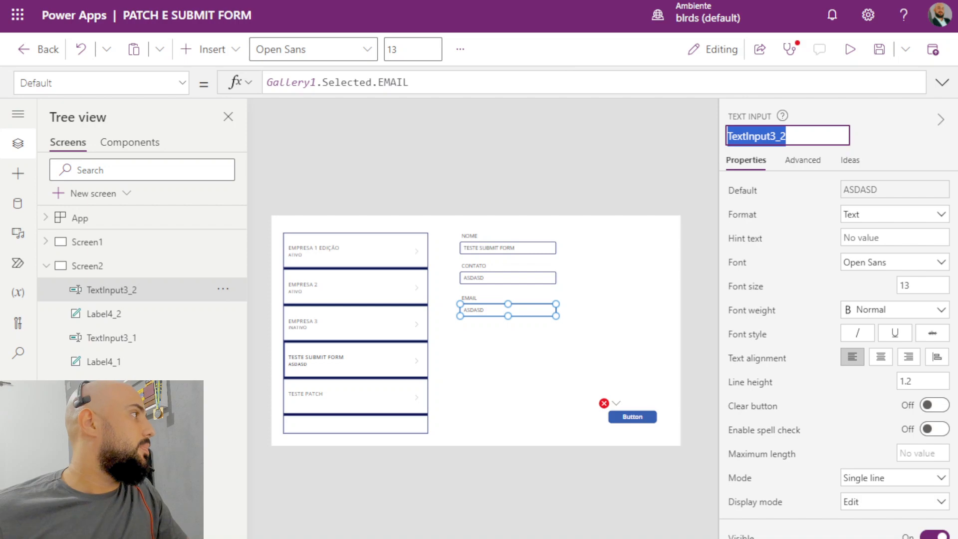
left_click(642, 418)
left_click(788, 82)
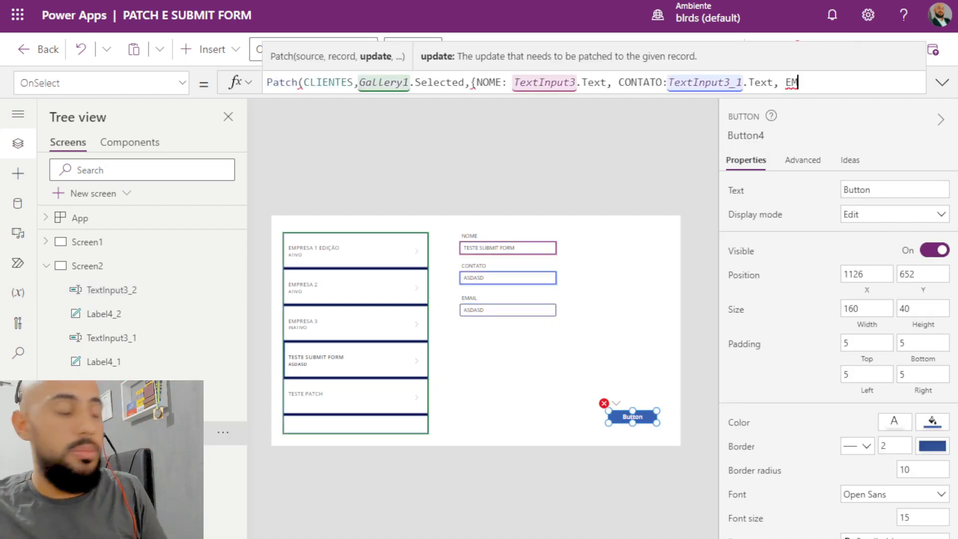
type("EM")
left_click(674, 106)
key("ctrl+v")
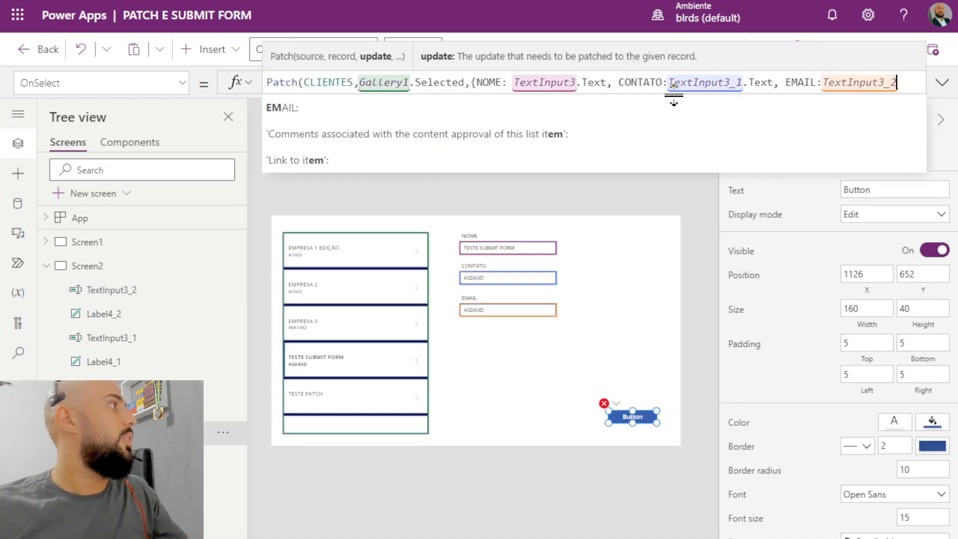
left_click(577, 105)
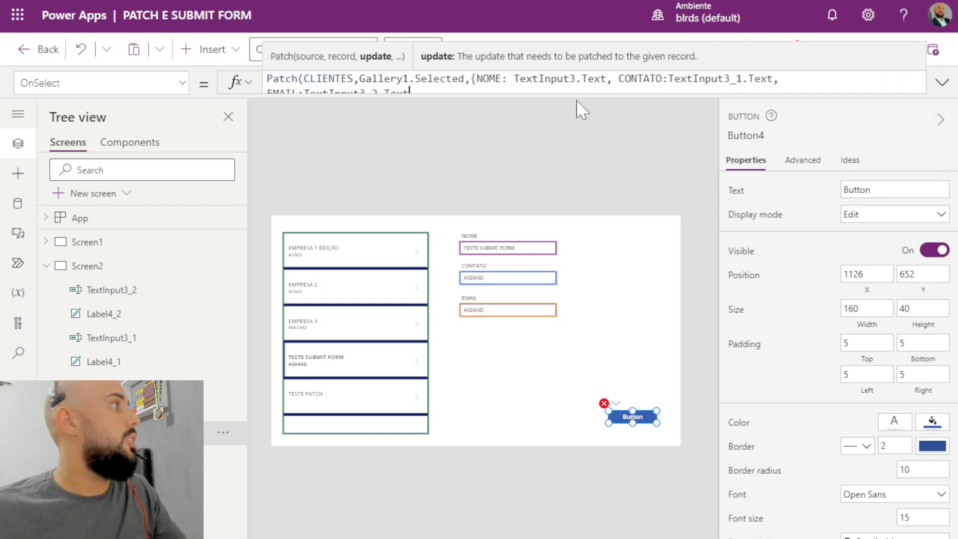
type("}")
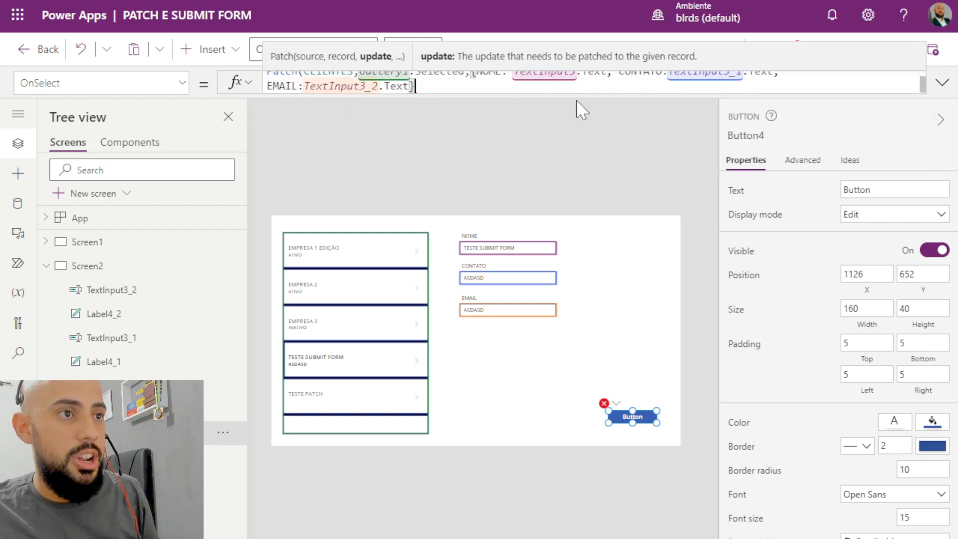
type(")")
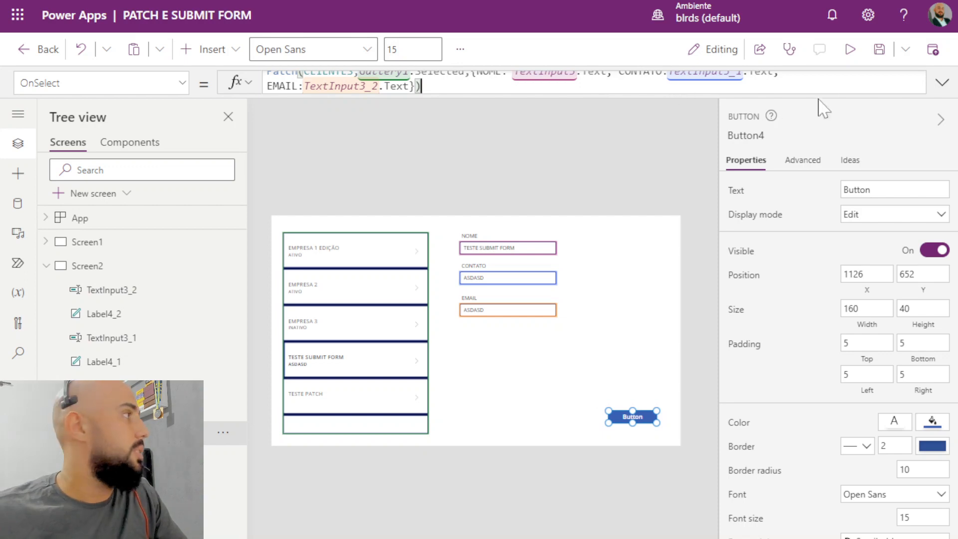
Review the full Patch formula in the expanded formula bar, examining the Gallery1.Selected record argument, and collapse it again
left_click(942, 82)
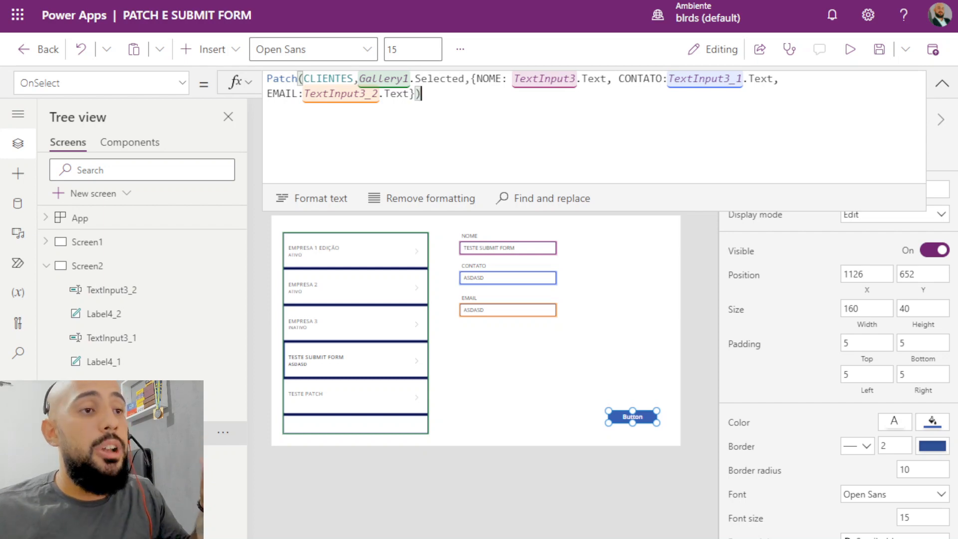
double_click(439, 79)
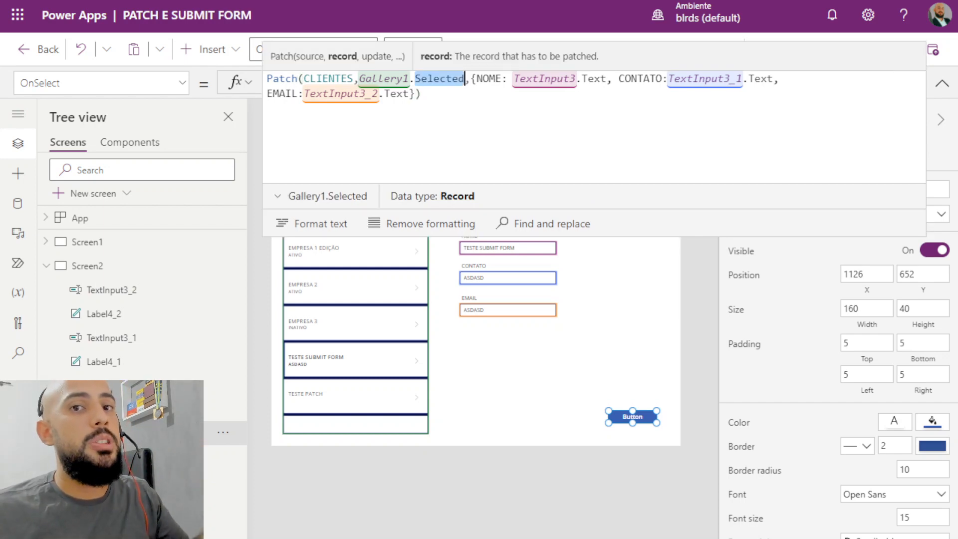
left_click(422, 94)
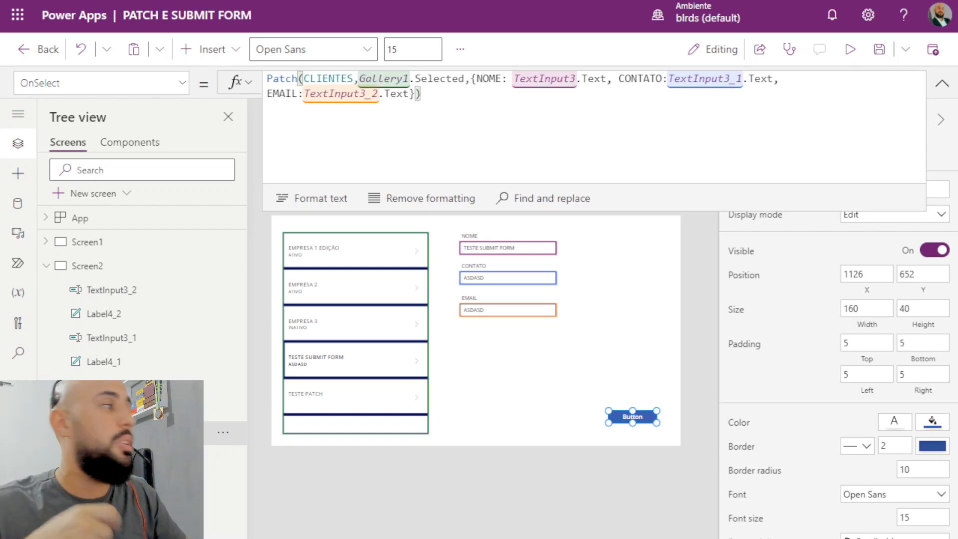
left_click(942, 83)
left_click(572, 146)
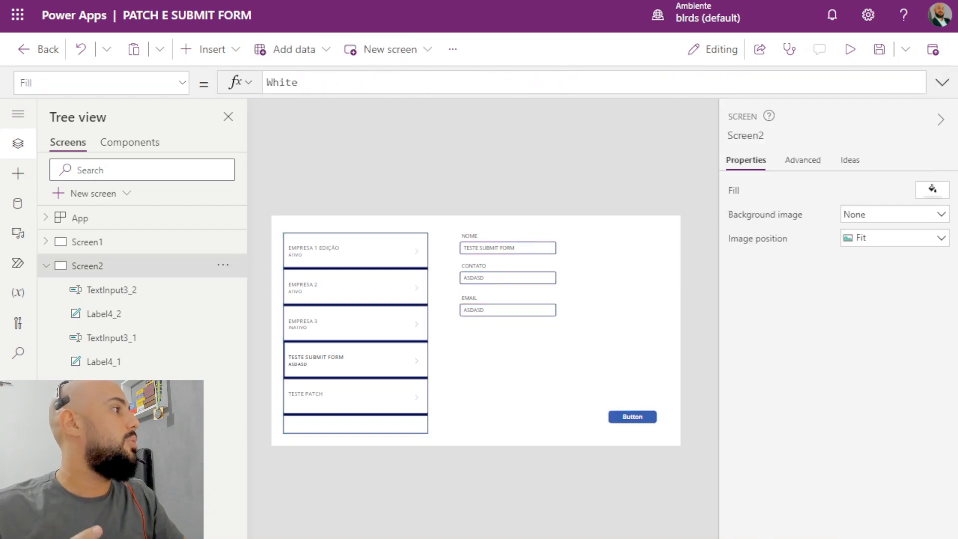
Preview Screen2, select EMPRESA 2 in the gallery, and change its NOME to EMPRESA 2 EDIÇÃO
left_click(849, 49)
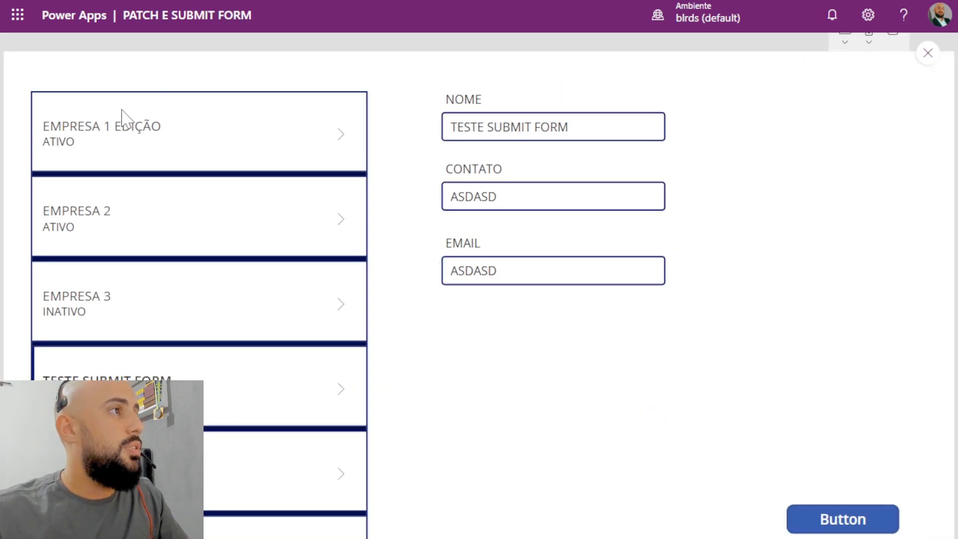
left_click(336, 142)
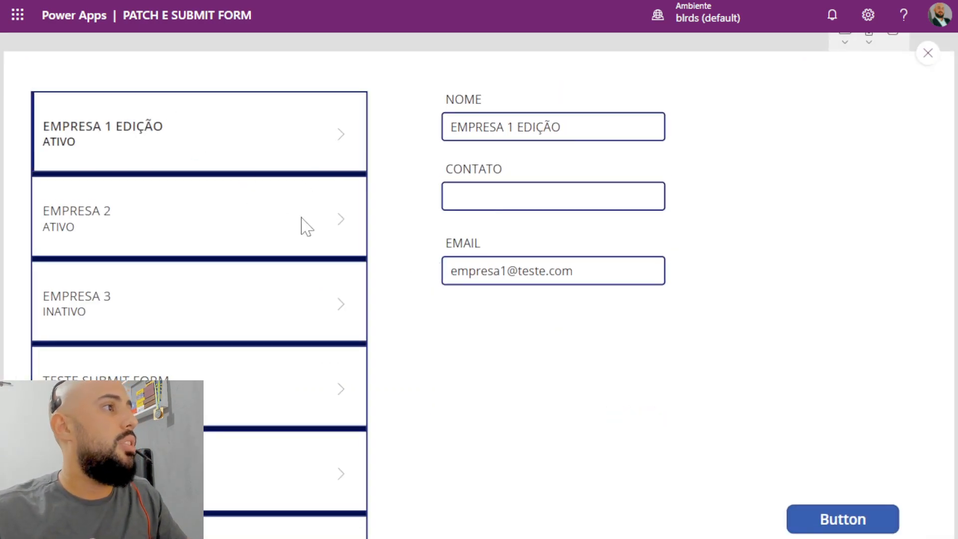
left_click(336, 235)
left_click(553, 128)
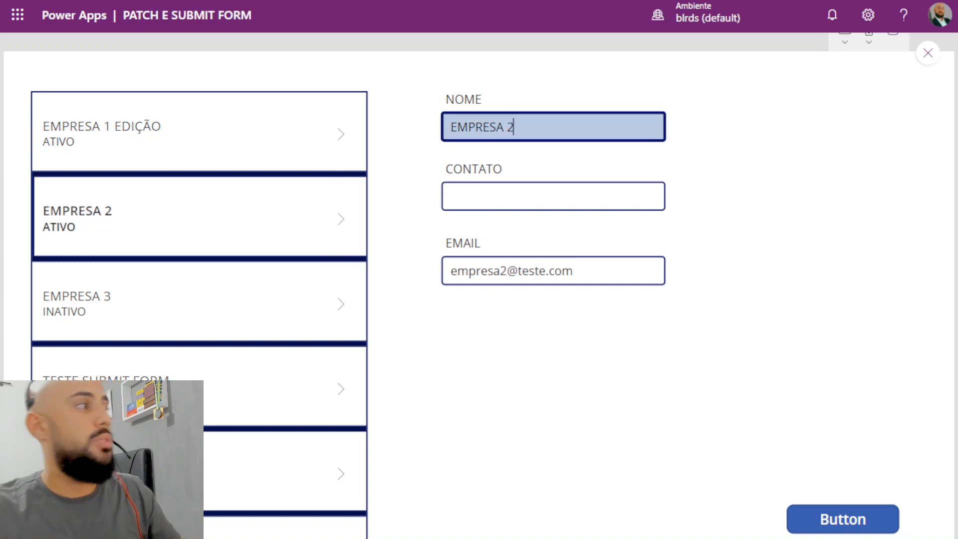
type("EDIÇÃO")
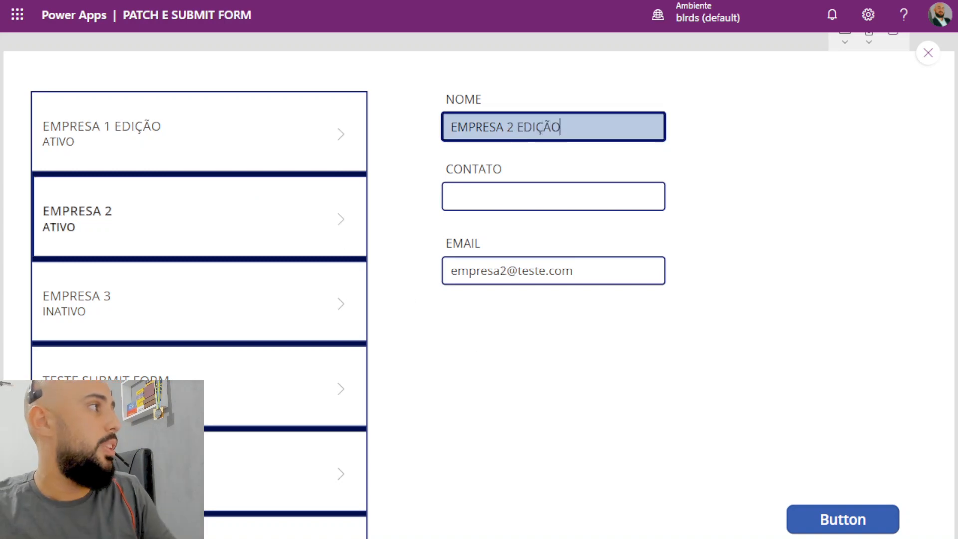
Fill in CONTATO with the company's phone number and save the record by running the screen's Patch button
left_click(544, 196)
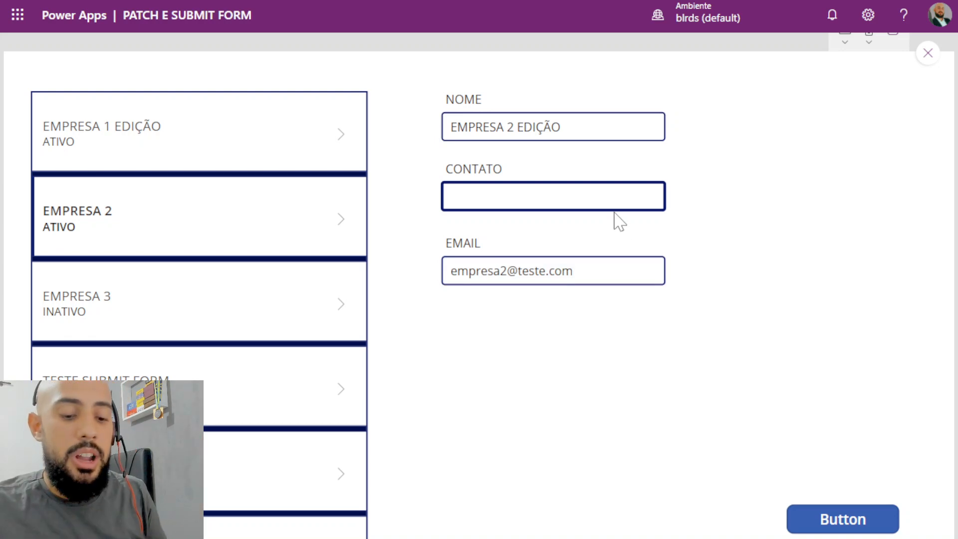
type("ABC")
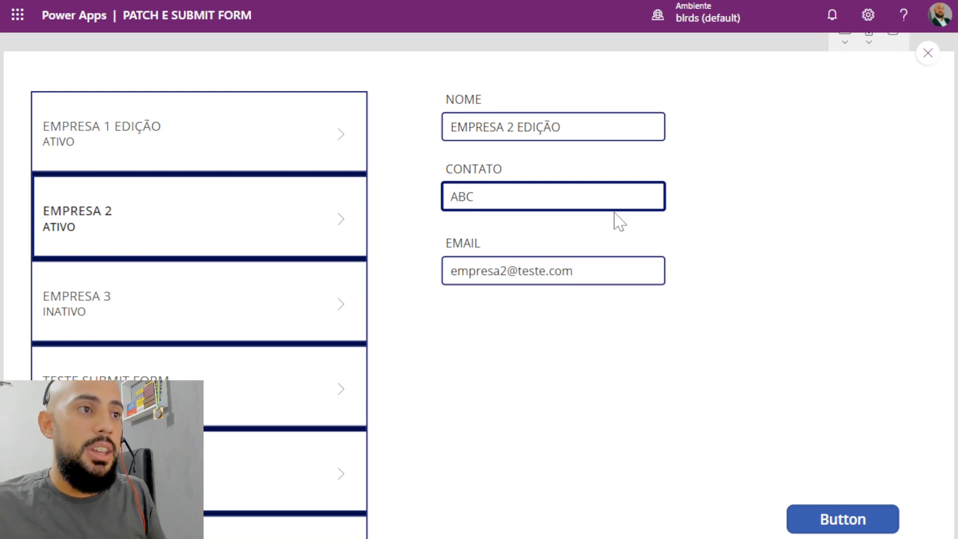
key("BackSpace")
key("BackSpace")
key("BackSpace")
type("19 ")
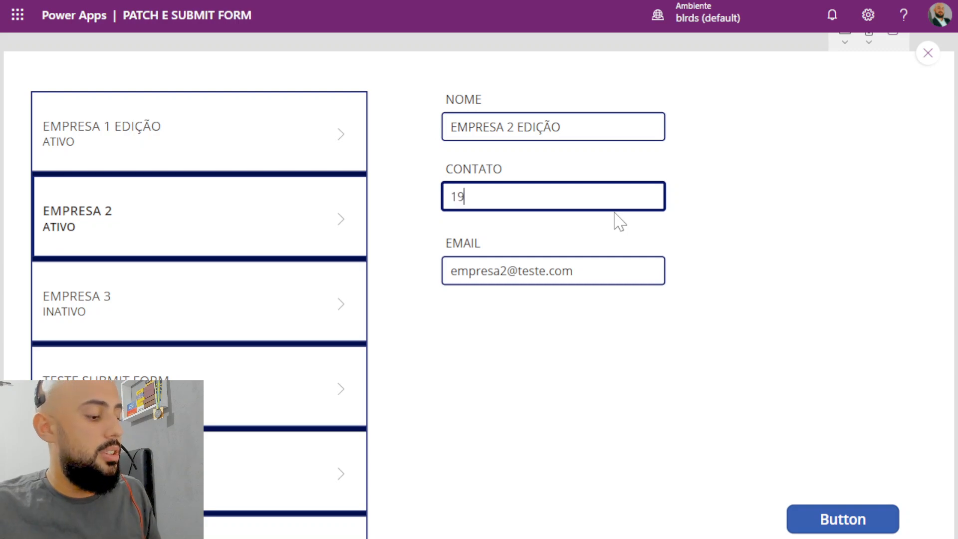
type("123456")
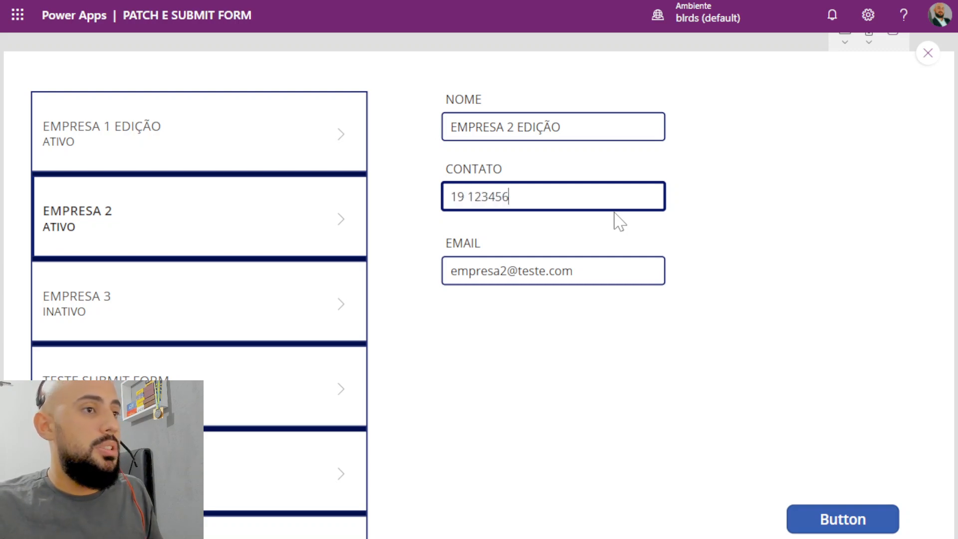
type("-7964")
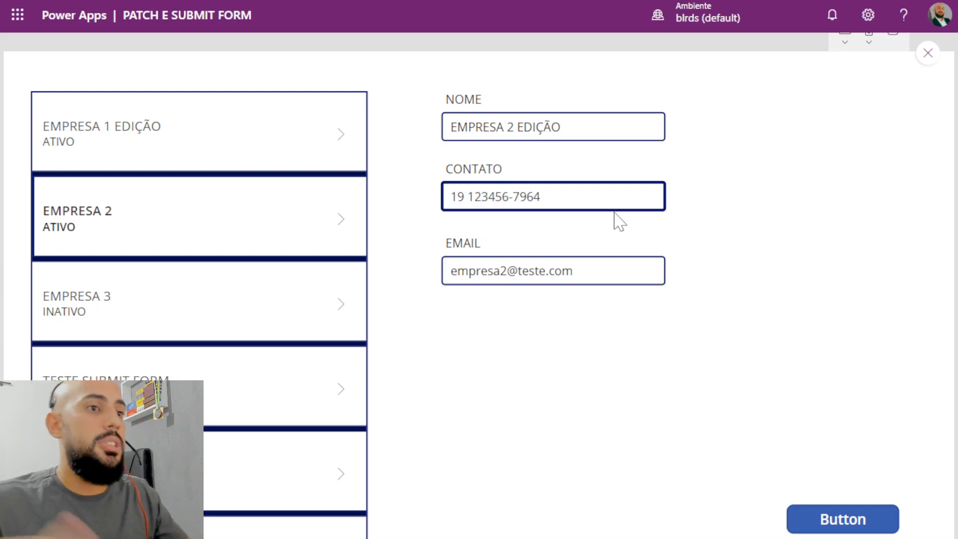
left_click(713, 254)
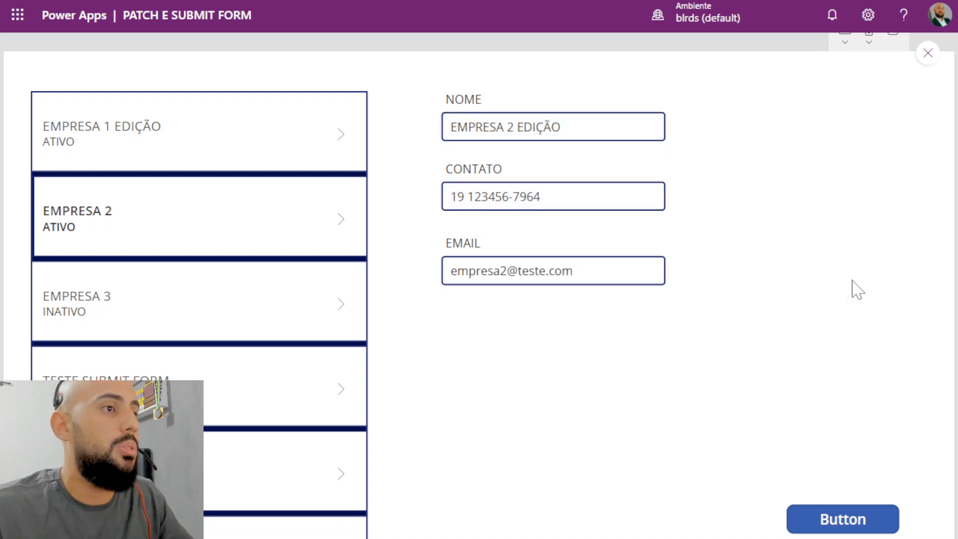
left_click(850, 528)
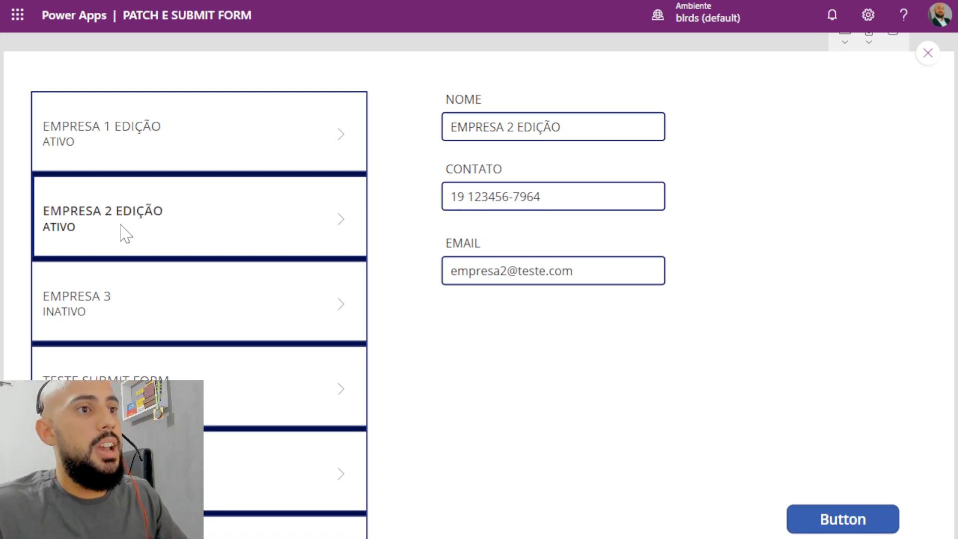
Switch to the SharePoint CLIENTES list, refresh it, check the EMPRESA 2 EDIÇÃO row, and return to the Power Apps preview
key("ctrl+Tab")
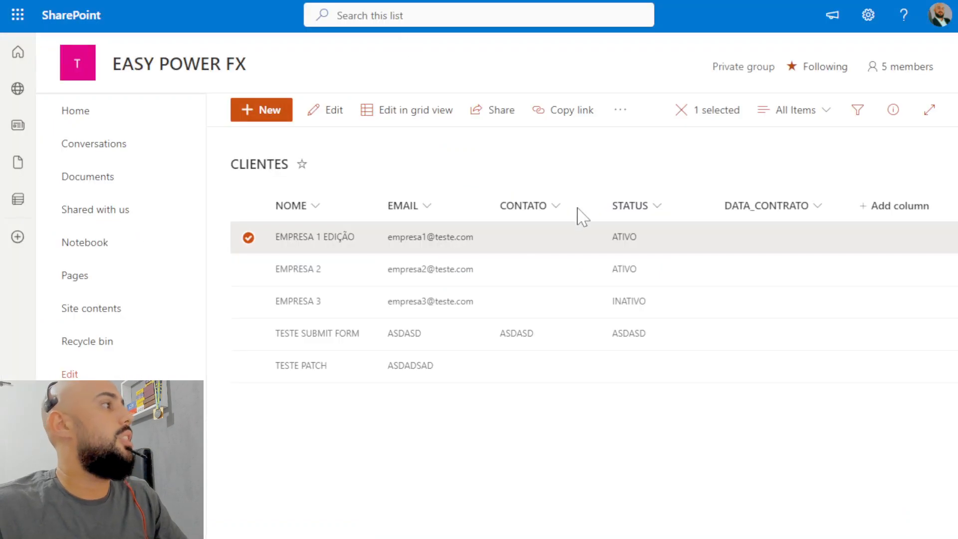
key("F5")
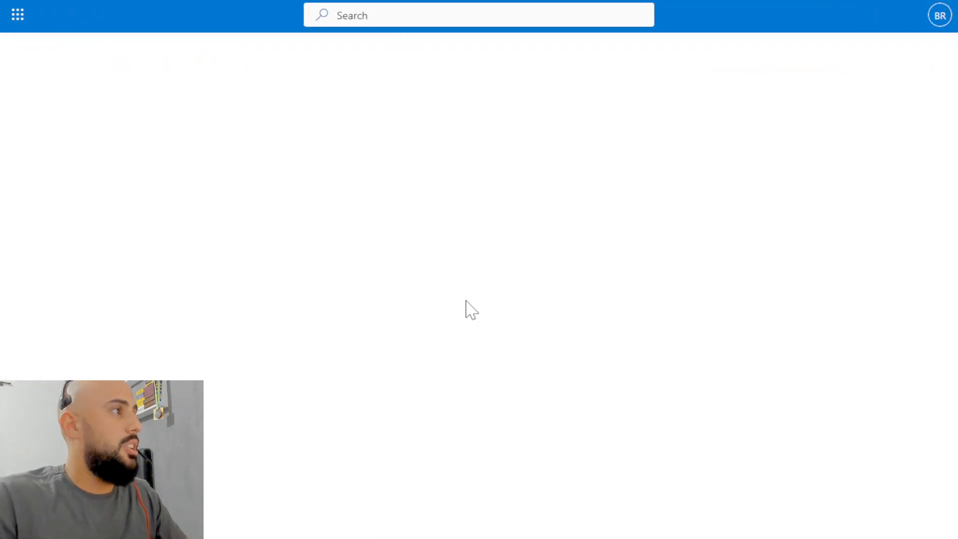
left_click(355, 273)
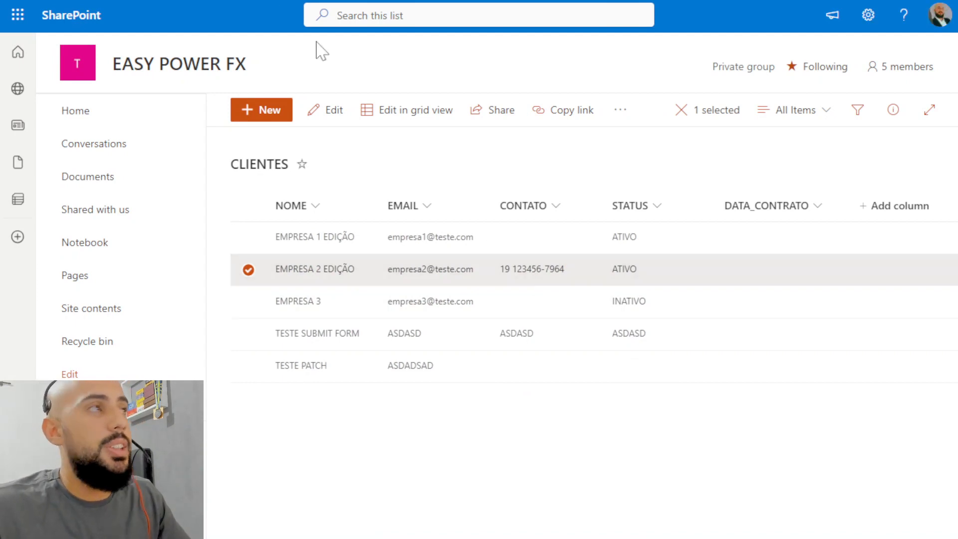
left_click(290, 1)
left_click(750, 296)
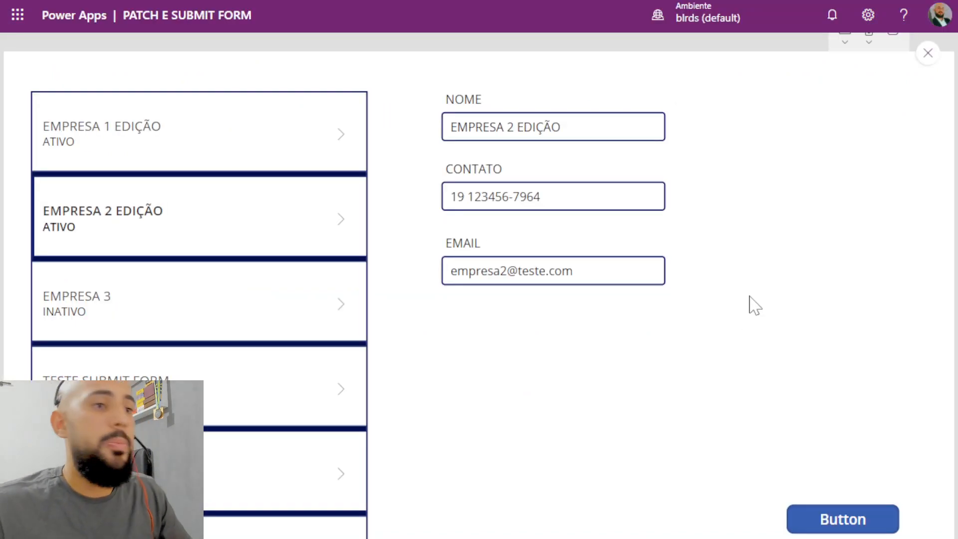